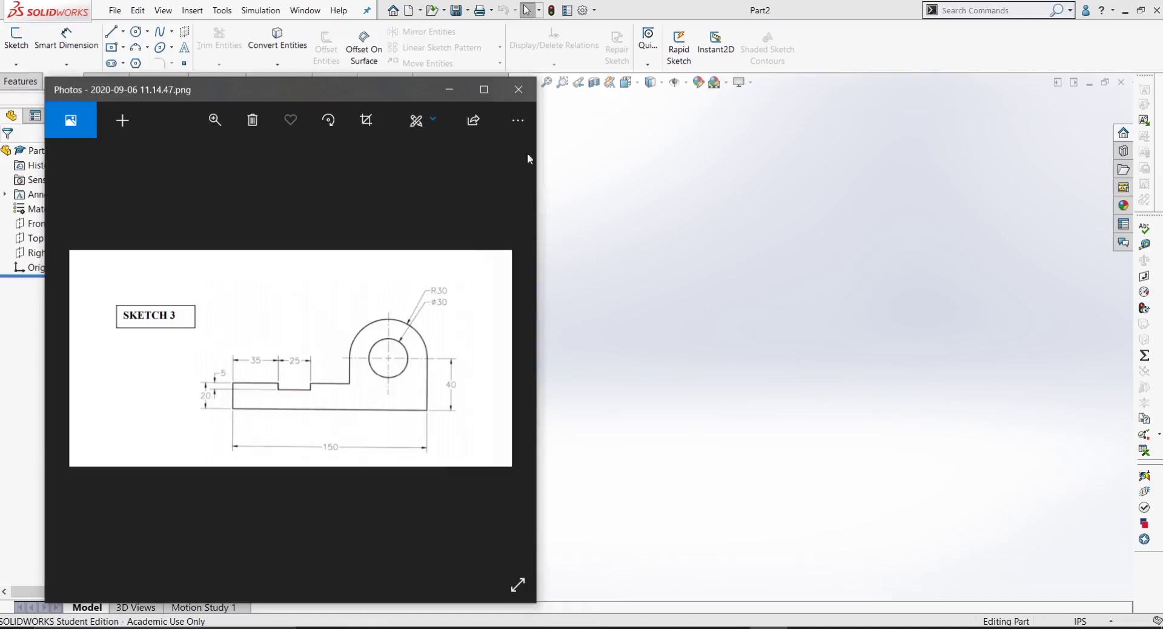
Step: View the Sketch 3 reference drawing enlarged, return to the part, and set its units to MMGS (millimeter, gram, second)
{"action": "left_click", "coordinate": [483, 90]}
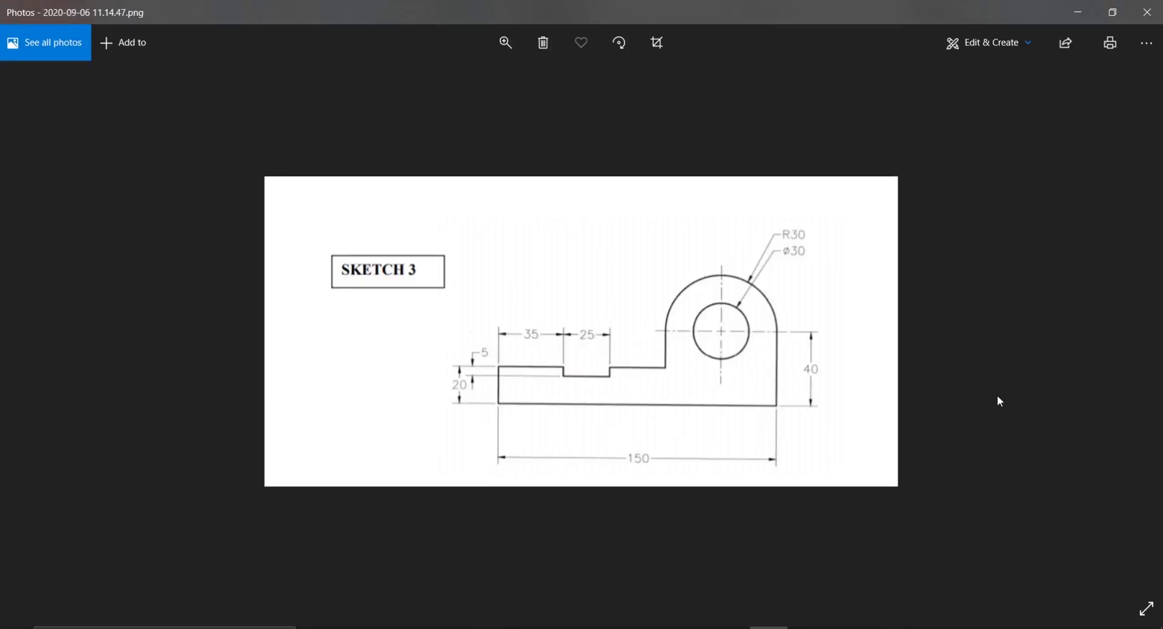
{"action": "left_click", "coordinate": [1089, 12]}
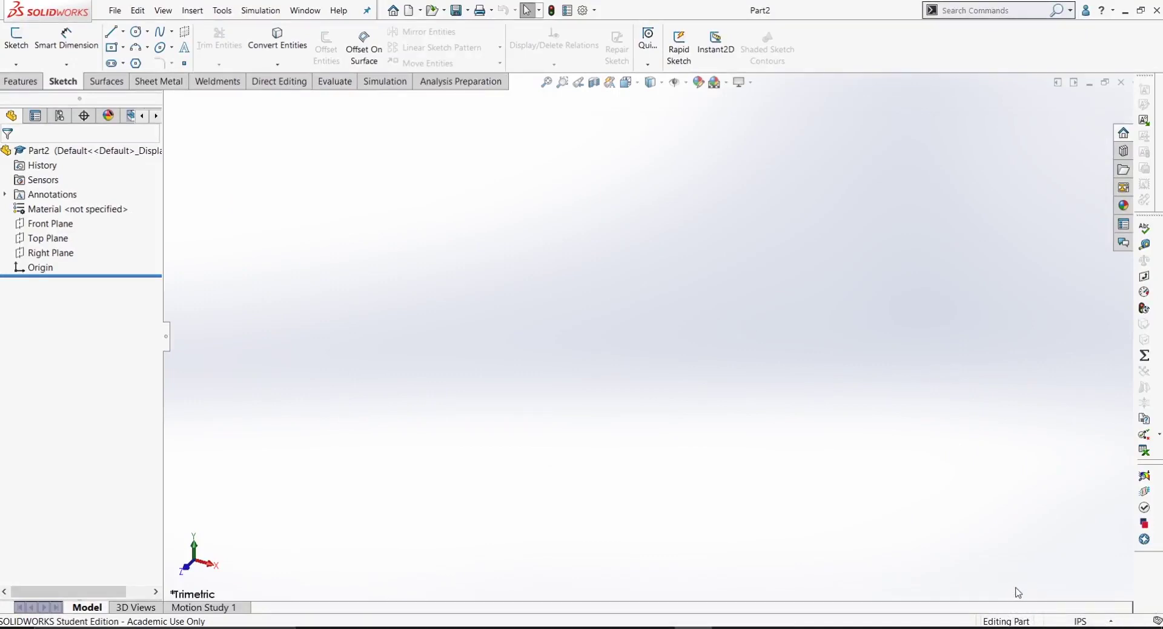
{"action": "left_click", "coordinate": [1084, 620]}
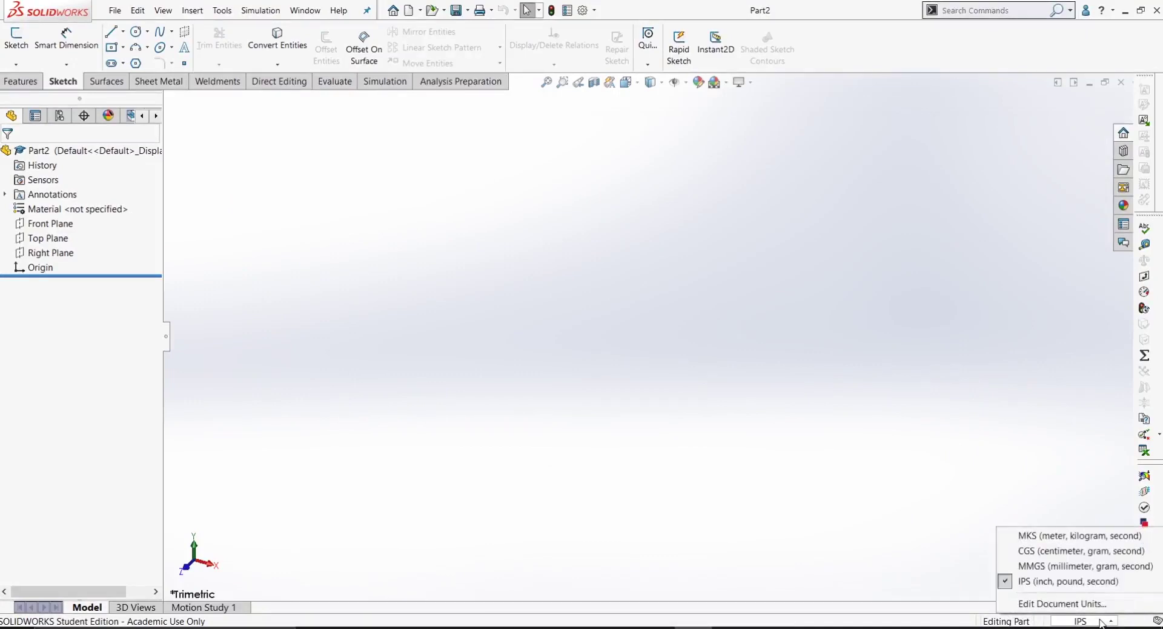
{"action": "left_click", "coordinate": [1046, 566]}
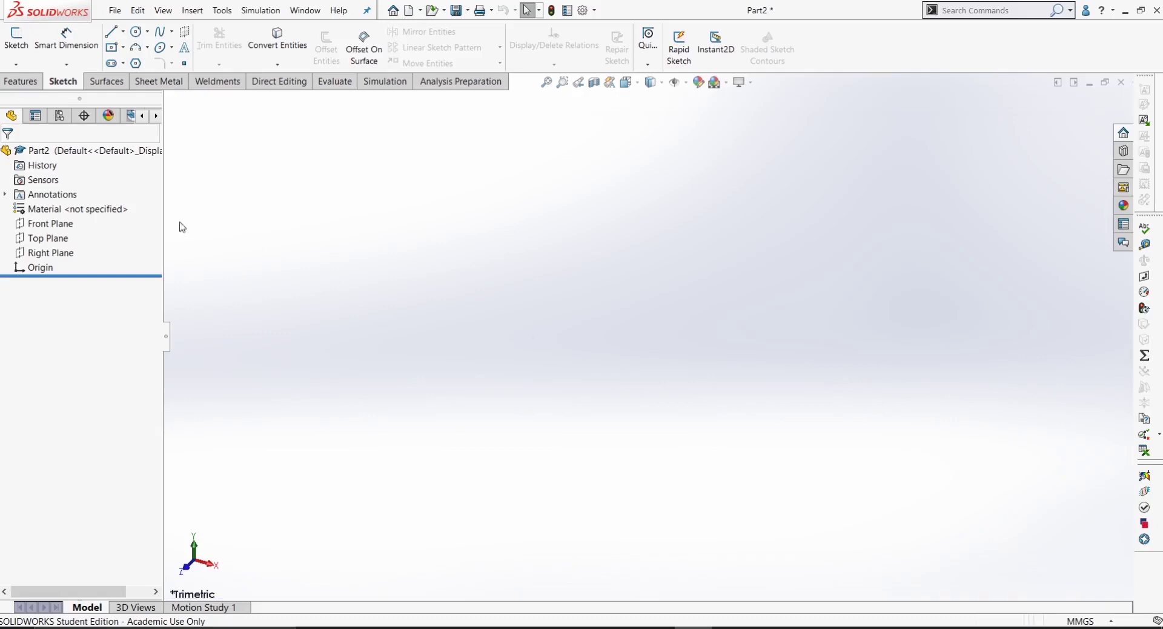
Step: Start a sketch on the Front Plane and draw a circle of about 24 mm radius centred on the origin
{"action": "left_click", "coordinate": [17, 40]}
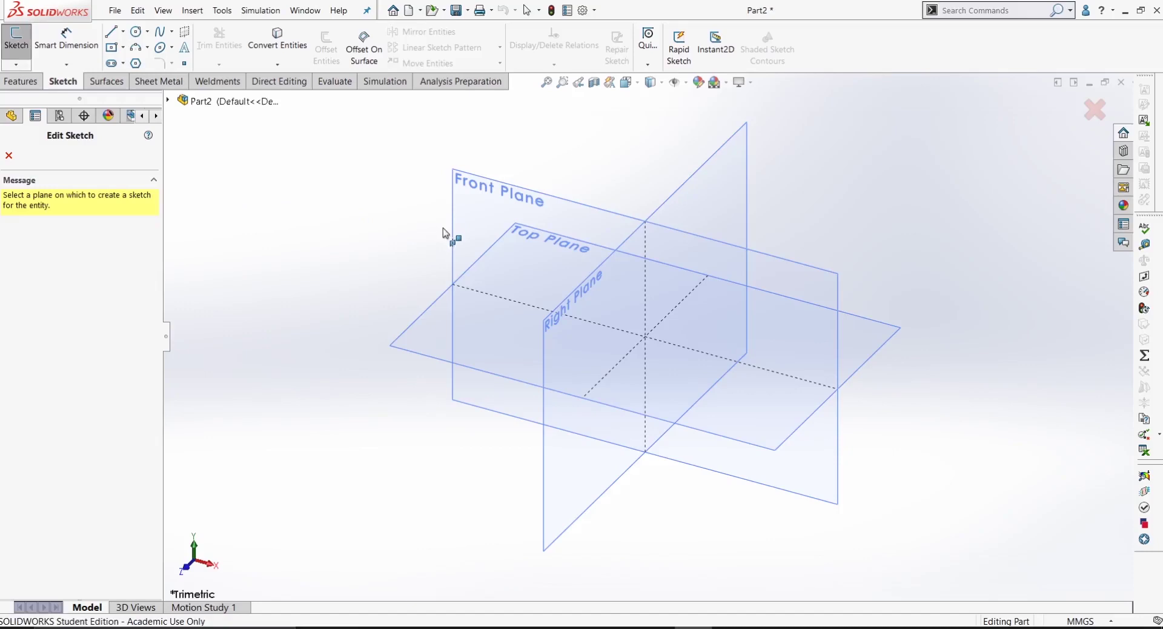
{"action": "left_click", "coordinate": [471, 226]}
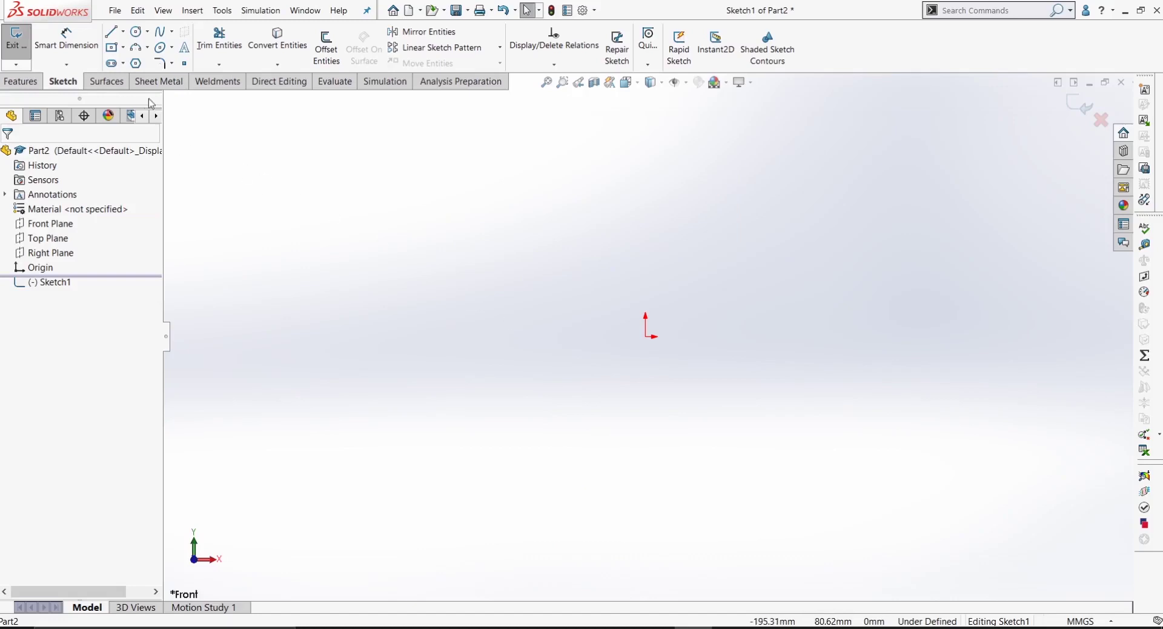
{"action": "left_click", "coordinate": [136, 31]}
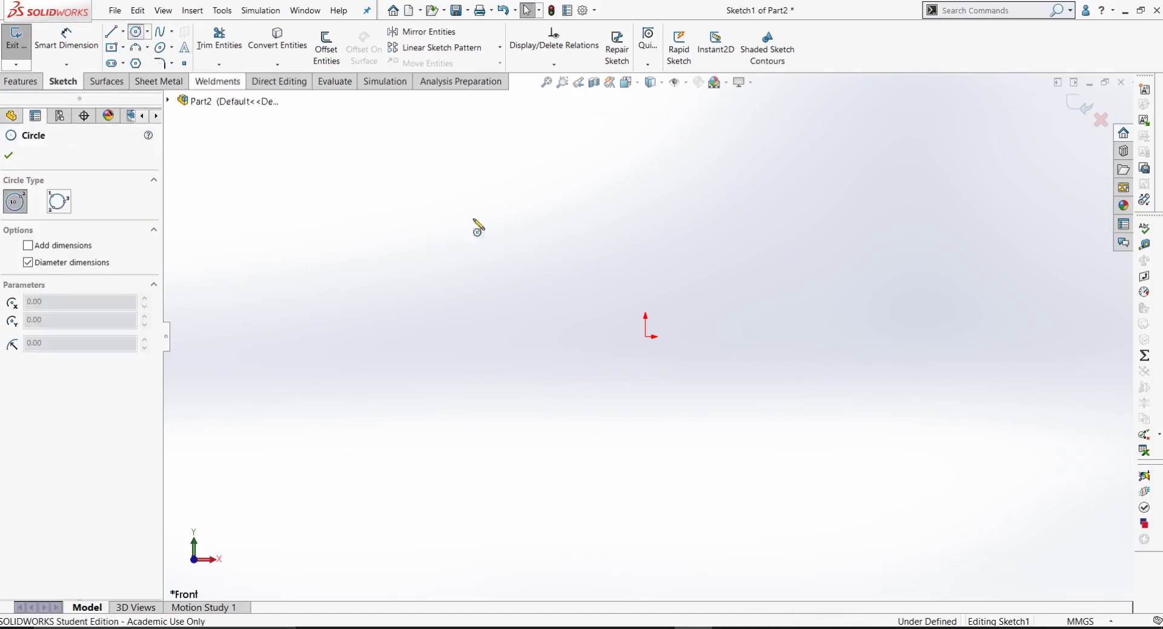
{"action": "left_click", "coordinate": [645, 336]}
{"action": "left_click", "coordinate": [679, 396]}
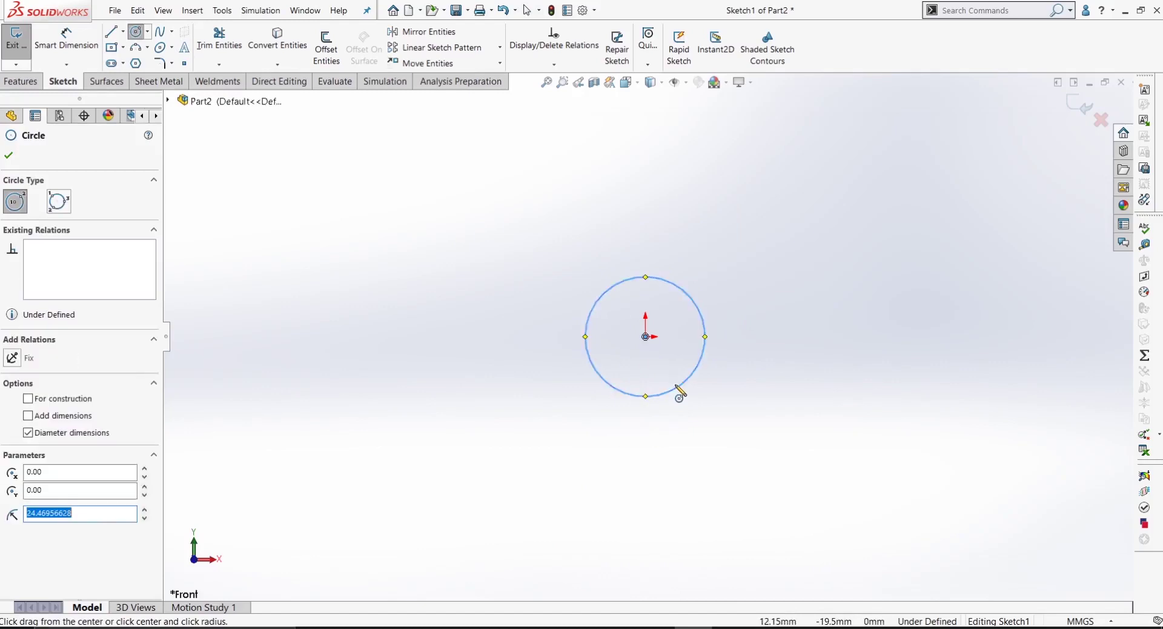
Step: Draw a larger concentric circle of about 50 mm radius centred on the origin
{"action": "scroll", "coordinate": [647, 337], "scroll_direction": "up", "scroll_amount": 1}
{"action": "left_click", "coordinate": [638, 326]}
{"action": "scroll", "coordinate": [678, 381], "scroll_direction": "down", "scroll_amount": 3}
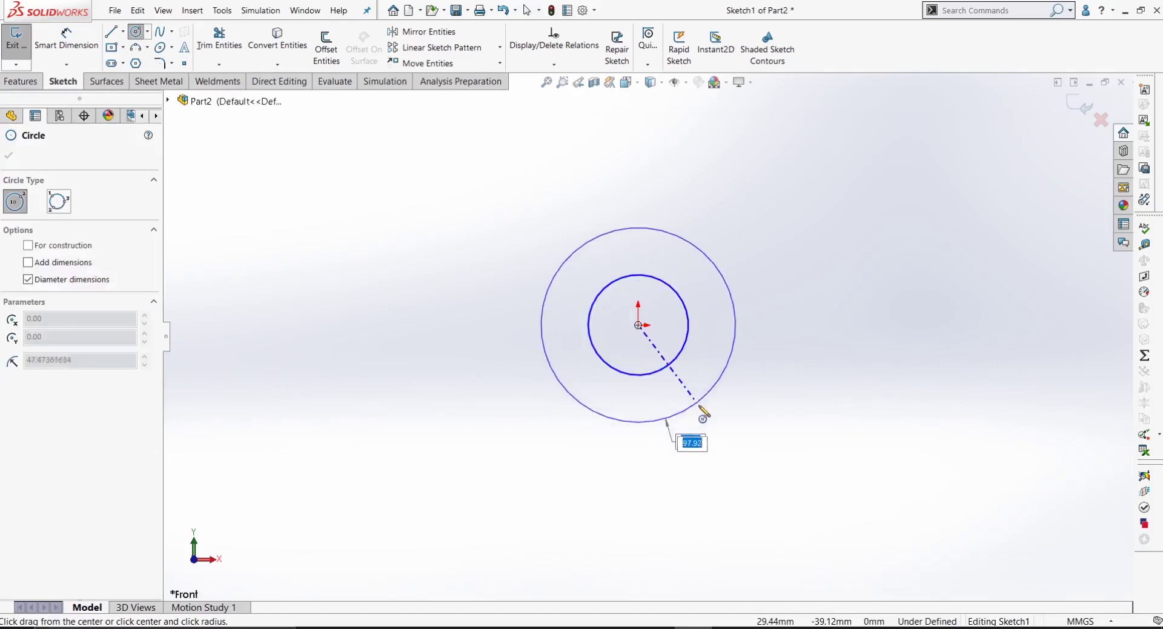
{"action": "left_click", "coordinate": [705, 408]}
{"action": "scroll", "coordinate": [709, 405], "scroll_direction": "up", "scroll_amount": 3}
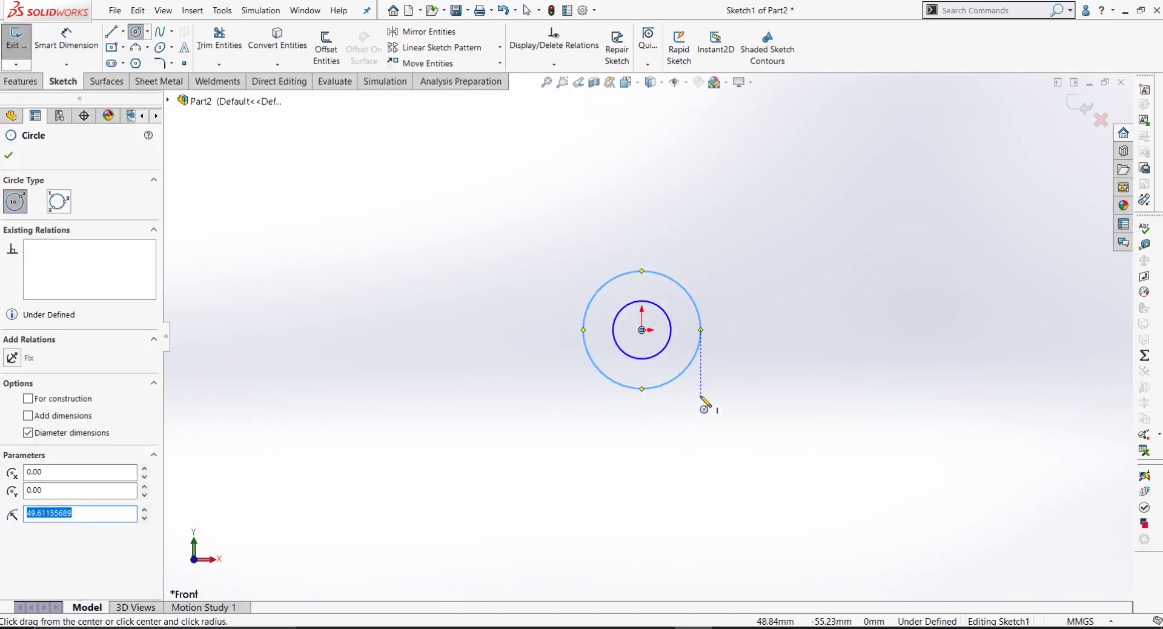
{"action": "scroll", "coordinate": [702, 405], "scroll_direction": "down", "scroll_amount": 1}
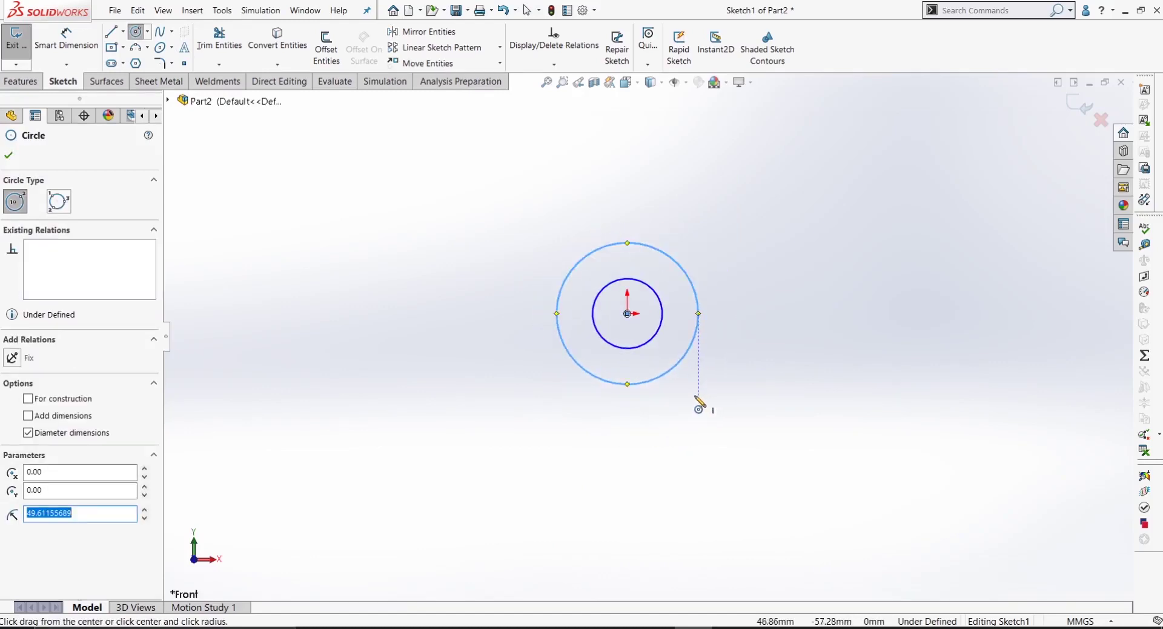
Step: Draw a vertical line down from the outer circle's right quadrant, a long horizontal base to the left, and a left edge about 42 mm tall
{"action": "left_click", "coordinate": [113, 34]}
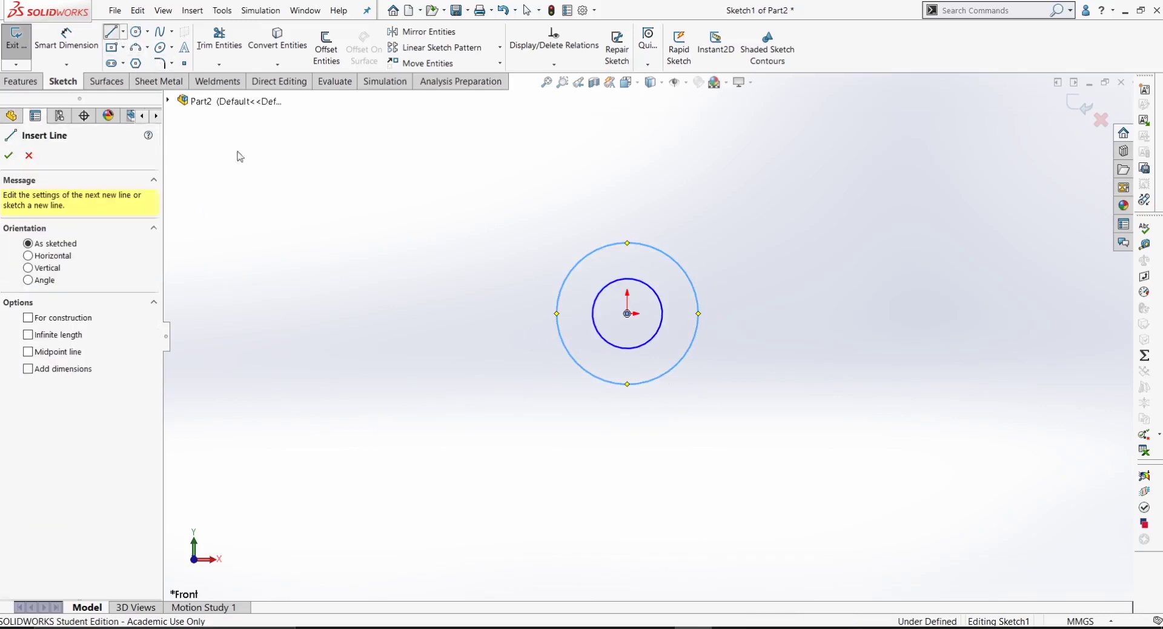
{"action": "left_click", "coordinate": [698, 314]}
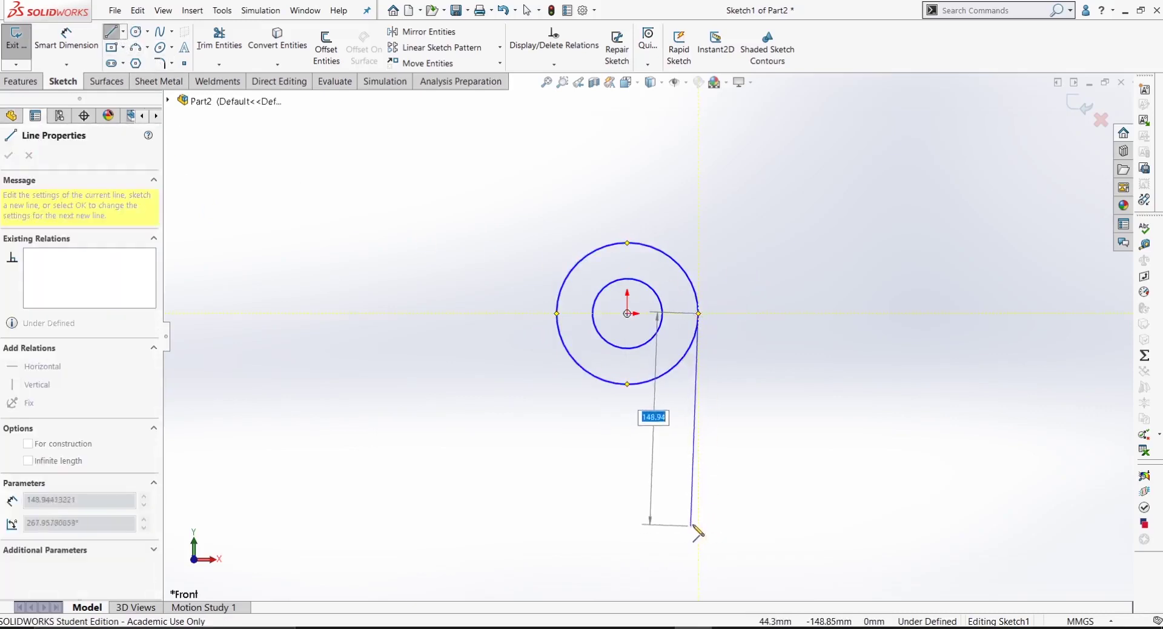
{"action": "left_click", "coordinate": [698, 511]}
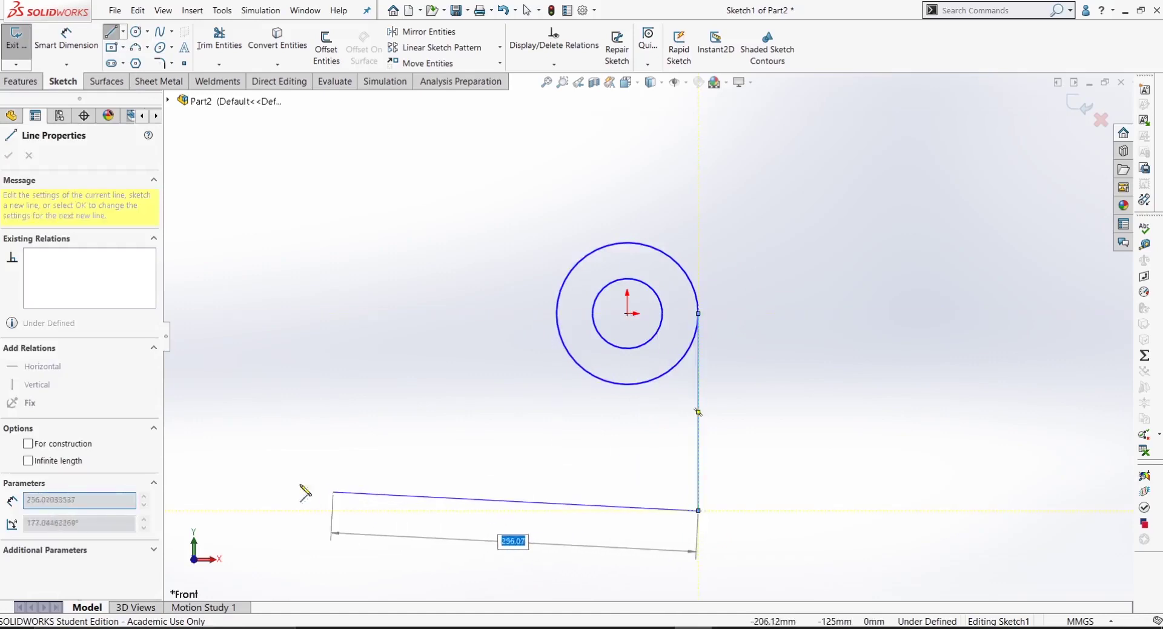
{"action": "left_click", "coordinate": [242, 511]}
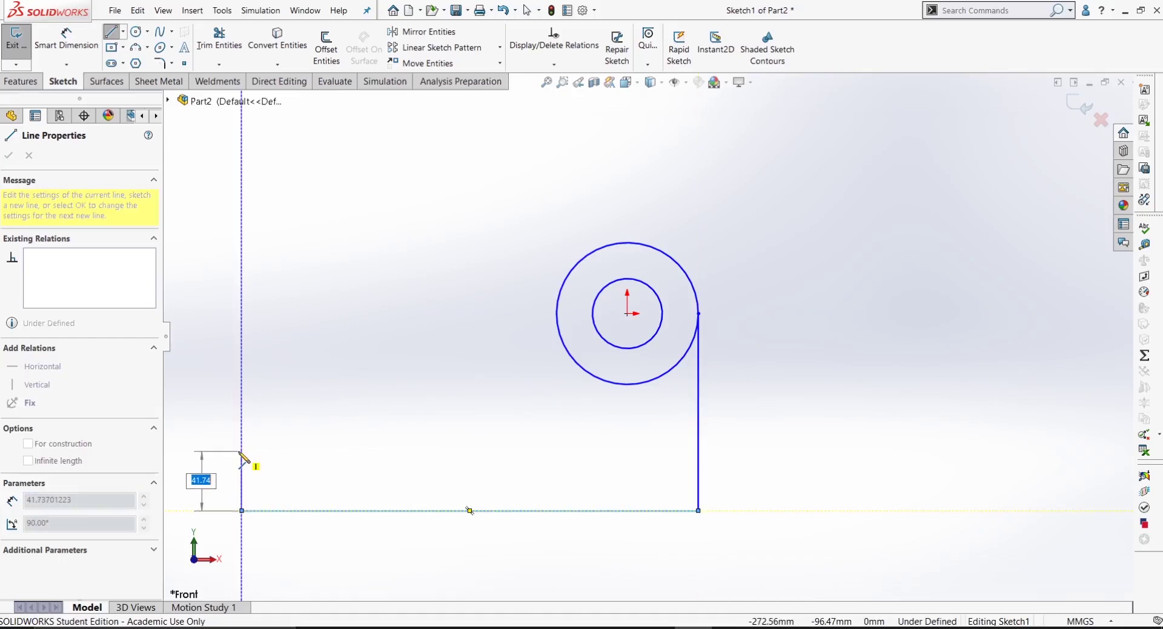
{"action": "left_click", "coordinate": [242, 451]}
Step: Continue the profile with a top edge about 86 mm long and a shallow rectangular notch about 59 mm wide
{"action": "left_click", "coordinate": [364, 451]}
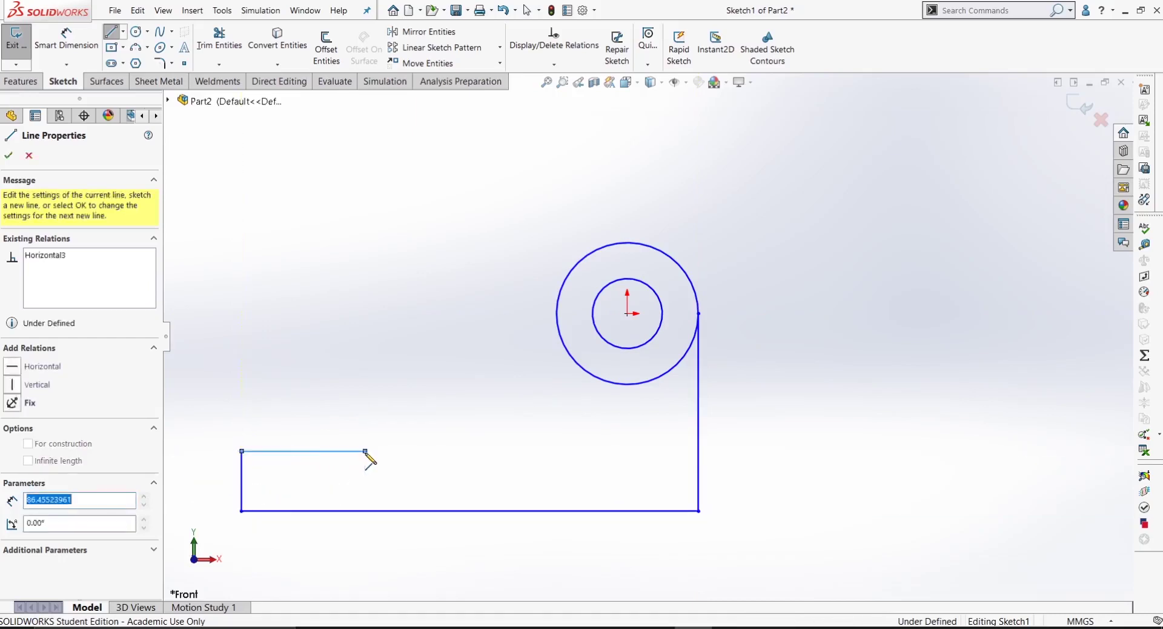
{"action": "left_click", "coordinate": [364, 468]}
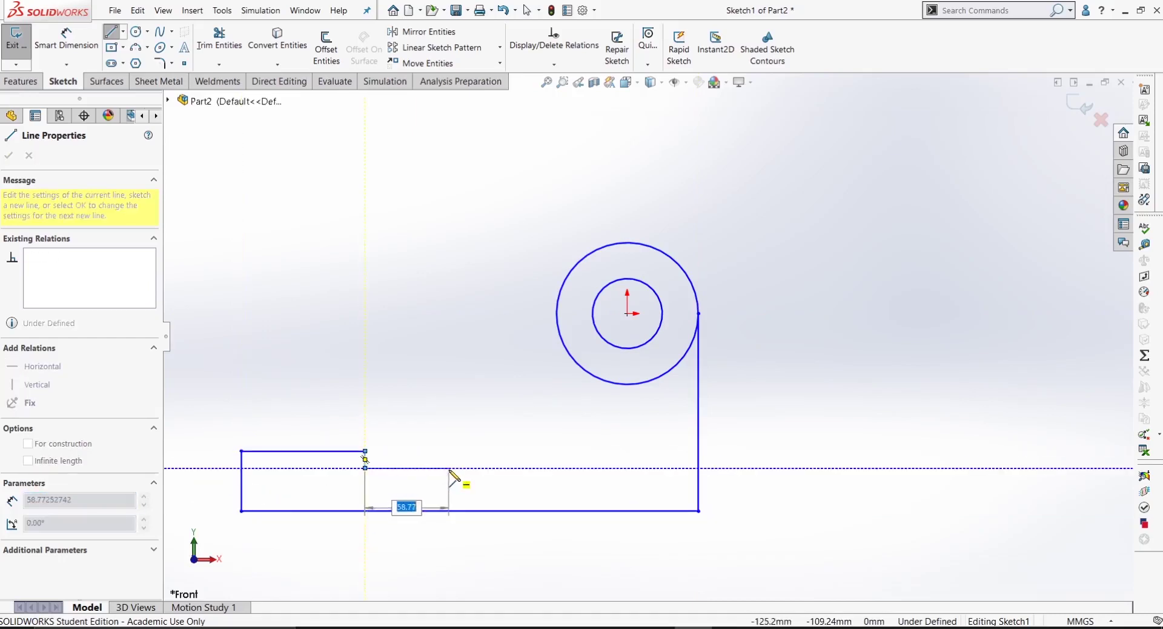
{"action": "left_click", "coordinate": [448, 467]}
{"action": "left_click", "coordinate": [449, 451]}
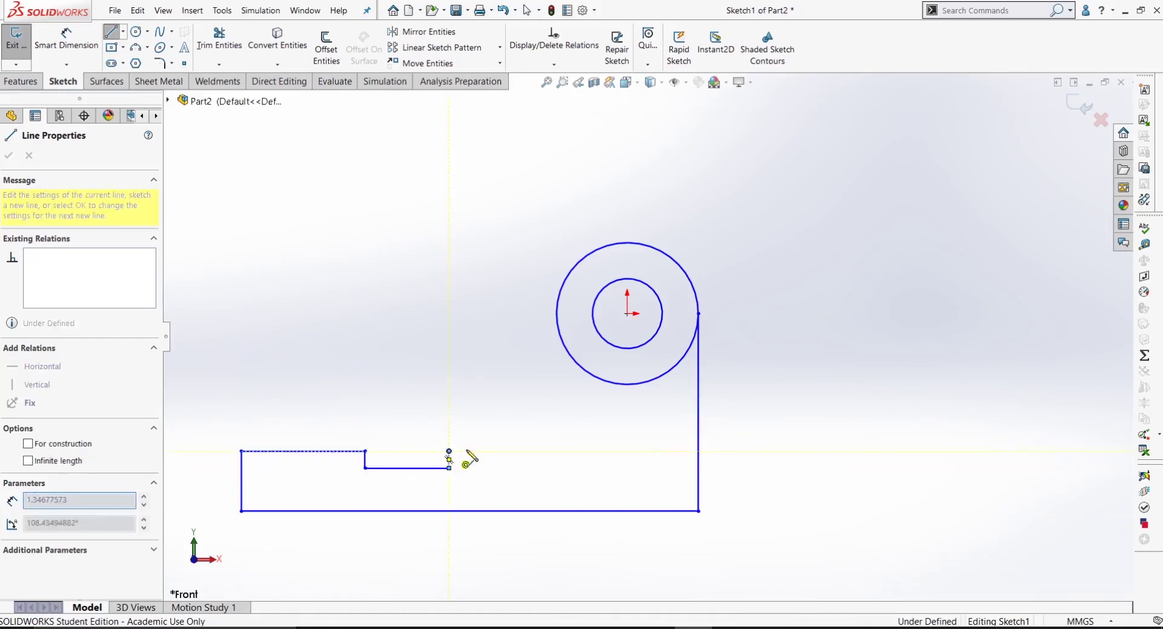
Step: Extend the top edge from the notch to below the outer circle's left quadrant, and connect it vertically to that quadrant
{"action": "left_click", "coordinate": [557, 450]}
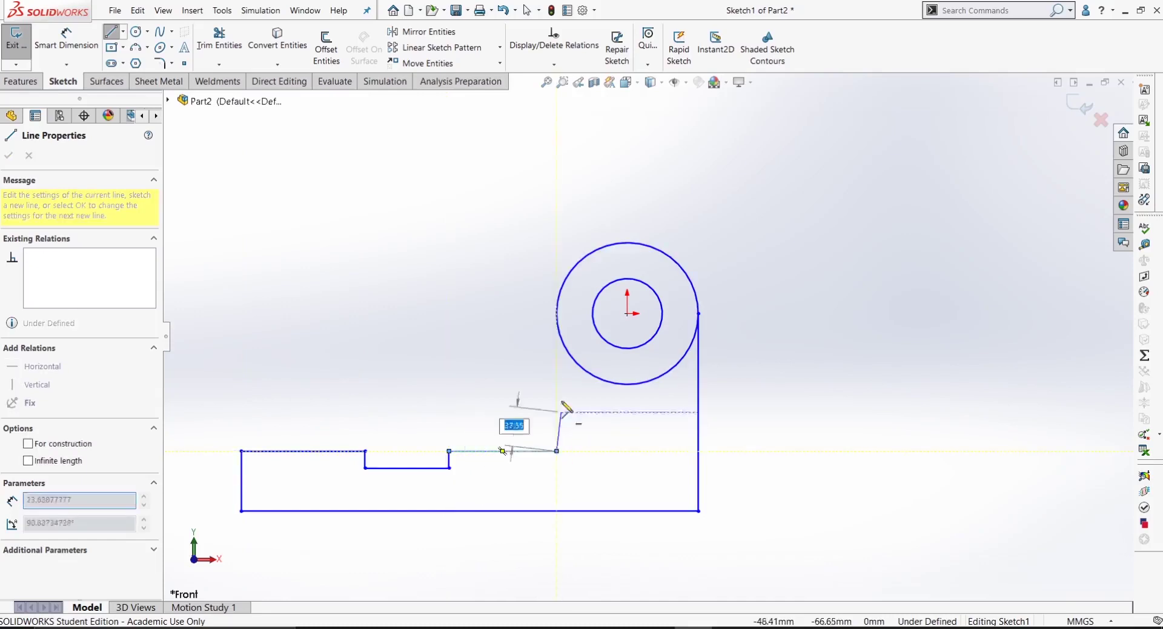
{"action": "left_click", "coordinate": [557, 313]}
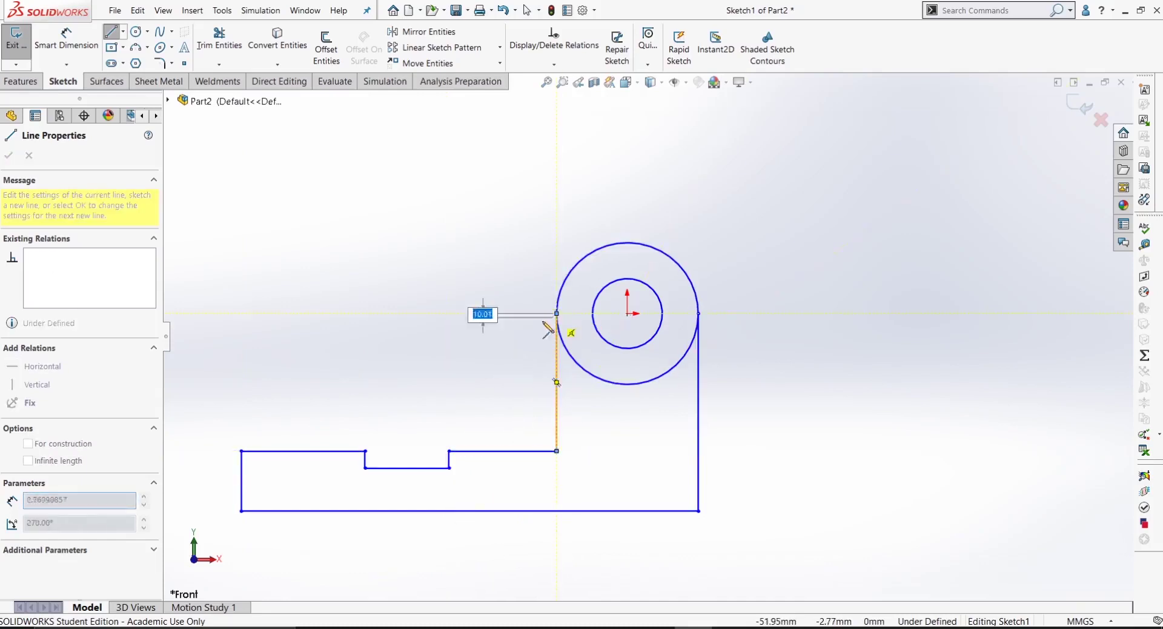
{"action": "right_click", "coordinate": [531, 324]}
{"action": "left_click", "coordinate": [541, 332]}
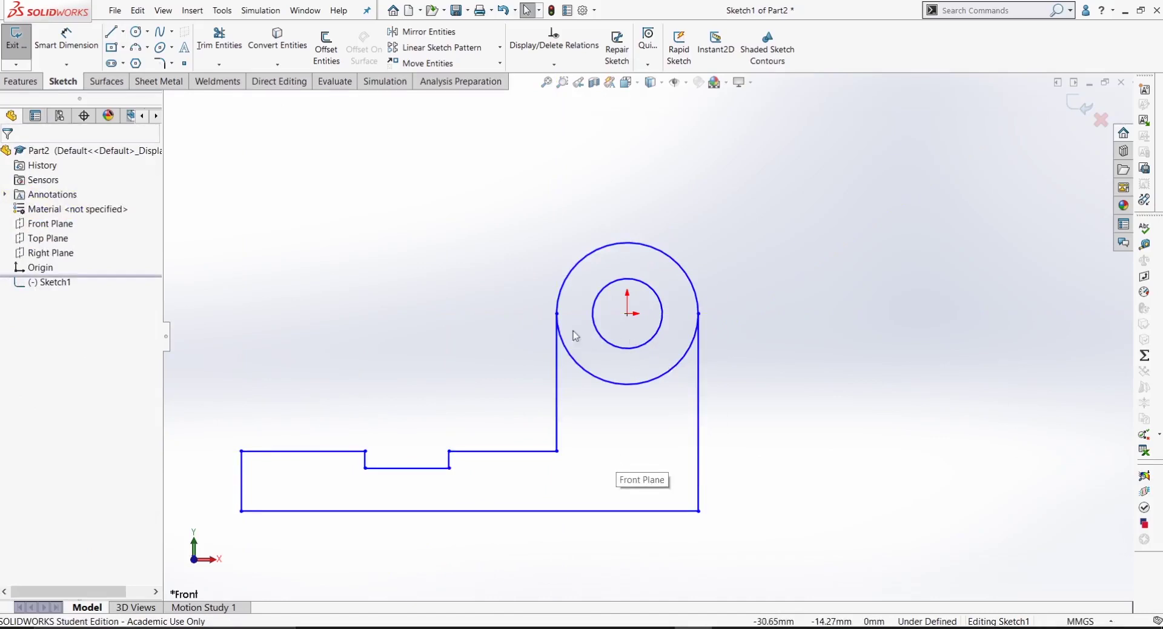
{"action": "left_click", "coordinate": [557, 314]}
{"action": "left_click", "coordinate": [491, 390]}
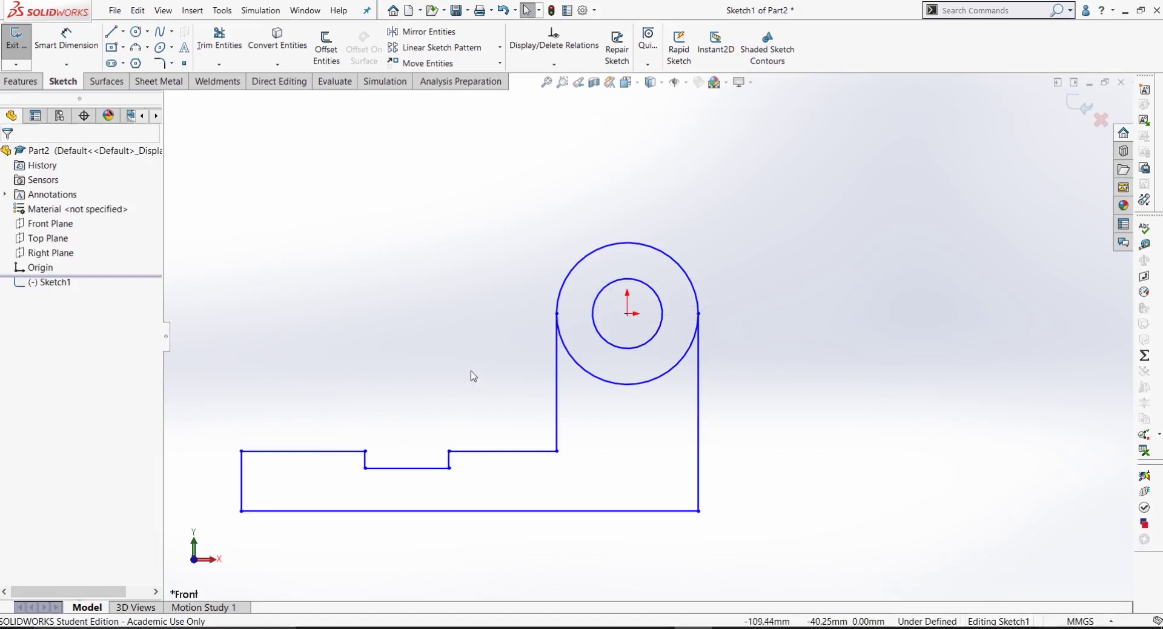
{"action": "right_click_drag", "start_coordinate": [763, 389], "coordinate": [771, 206]}
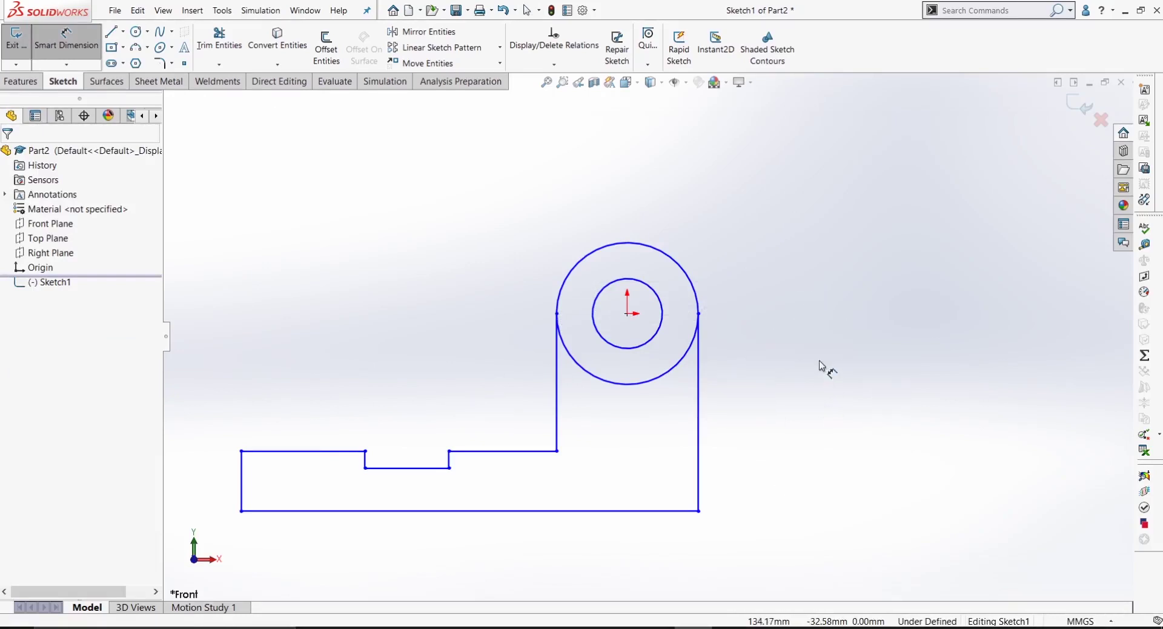
{"action": "key", "text": "Escape"}
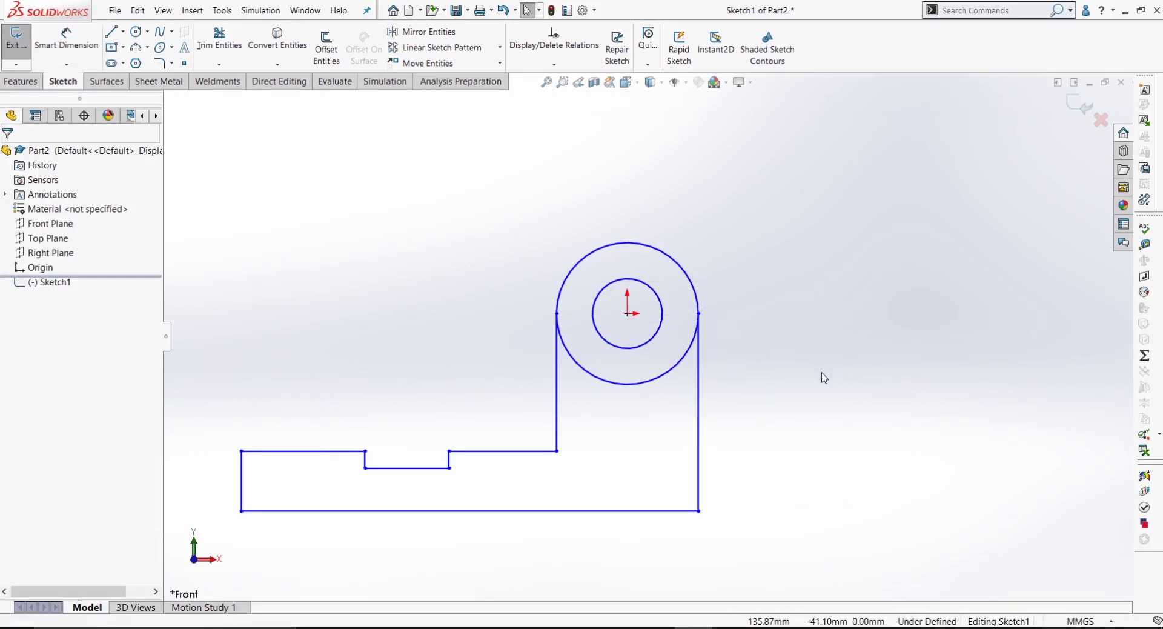
{"action": "right_click_drag", "start_coordinate": [823, 362], "coordinate": [812, 293]}
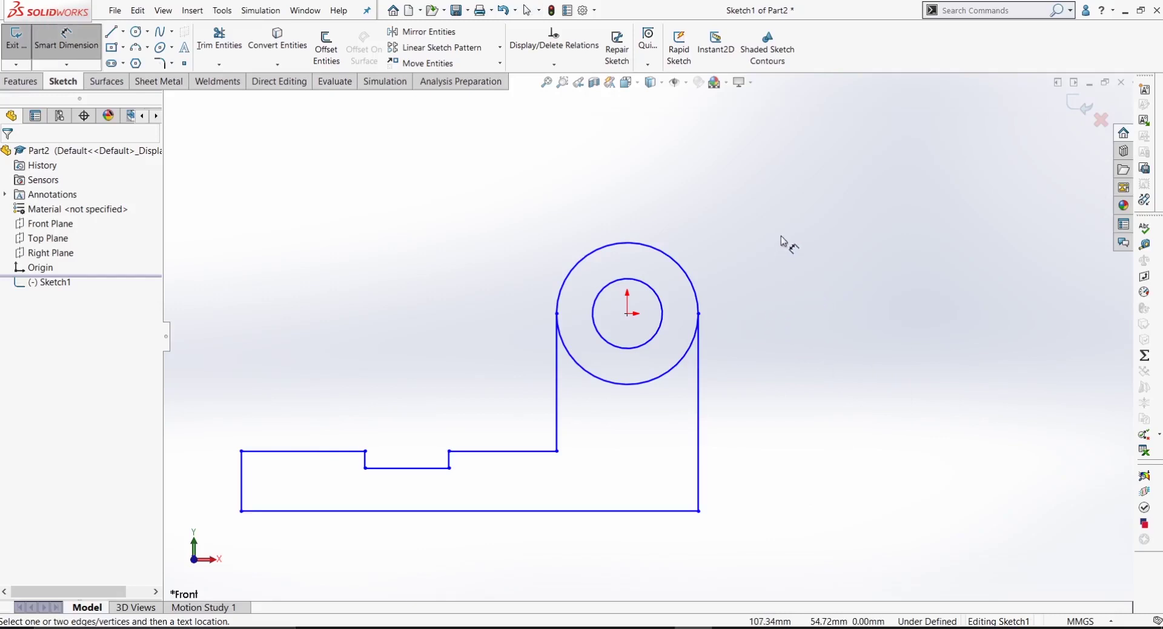
{"action": "right_click_drag", "start_coordinate": [797, 293], "coordinate": [797, 251]}
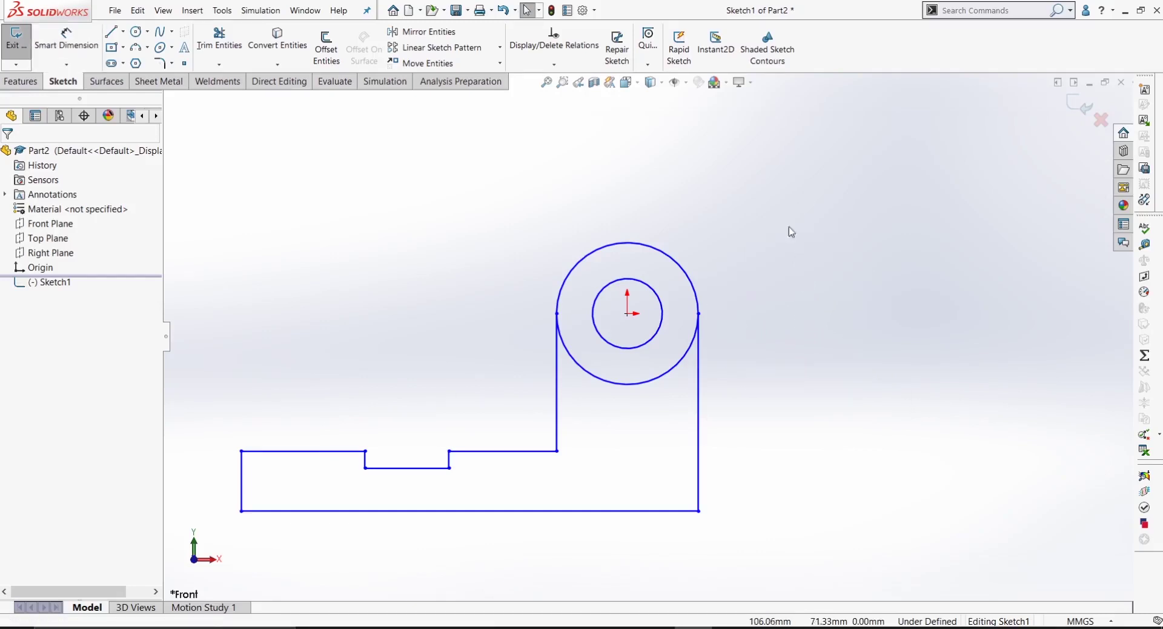
{"action": "right_click_drag", "start_coordinate": [820, 297], "coordinate": [816, 235]}
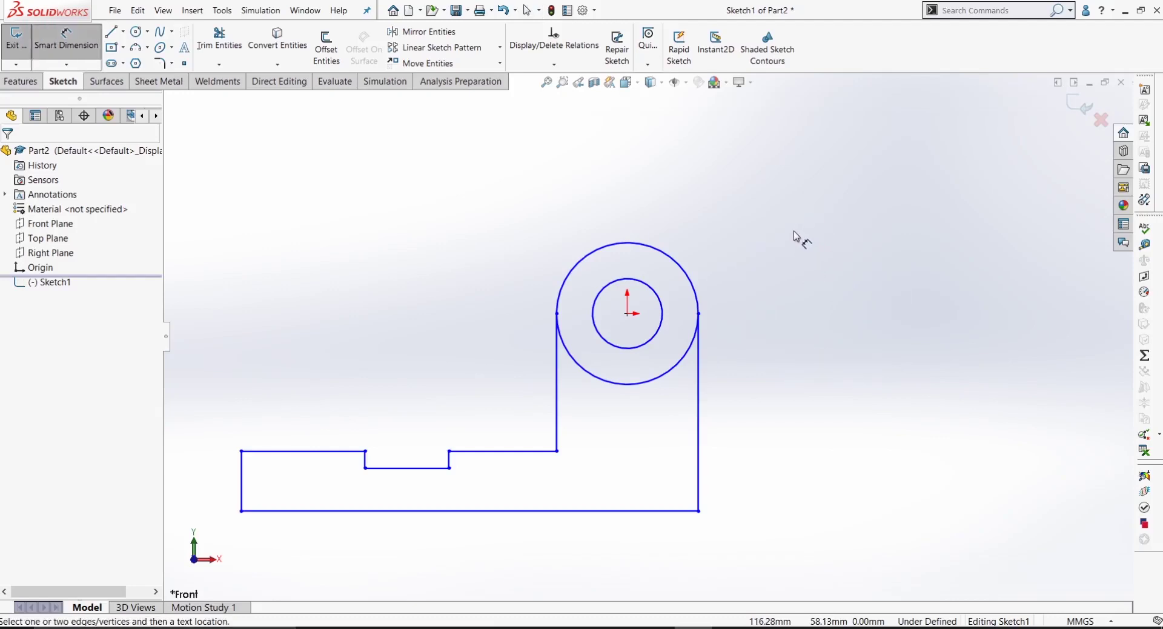
{"action": "key", "text": "Escape"}
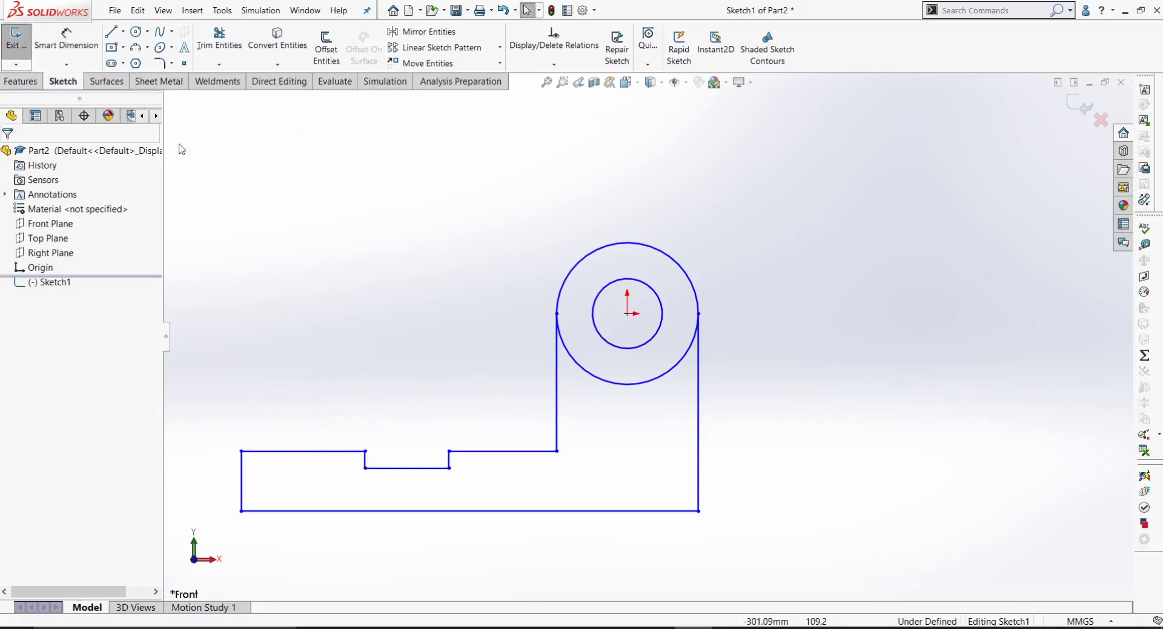
Step: Dimension the outer circle with a diameter of 60 mm
{"action": "left_click", "coordinate": [77, 44]}
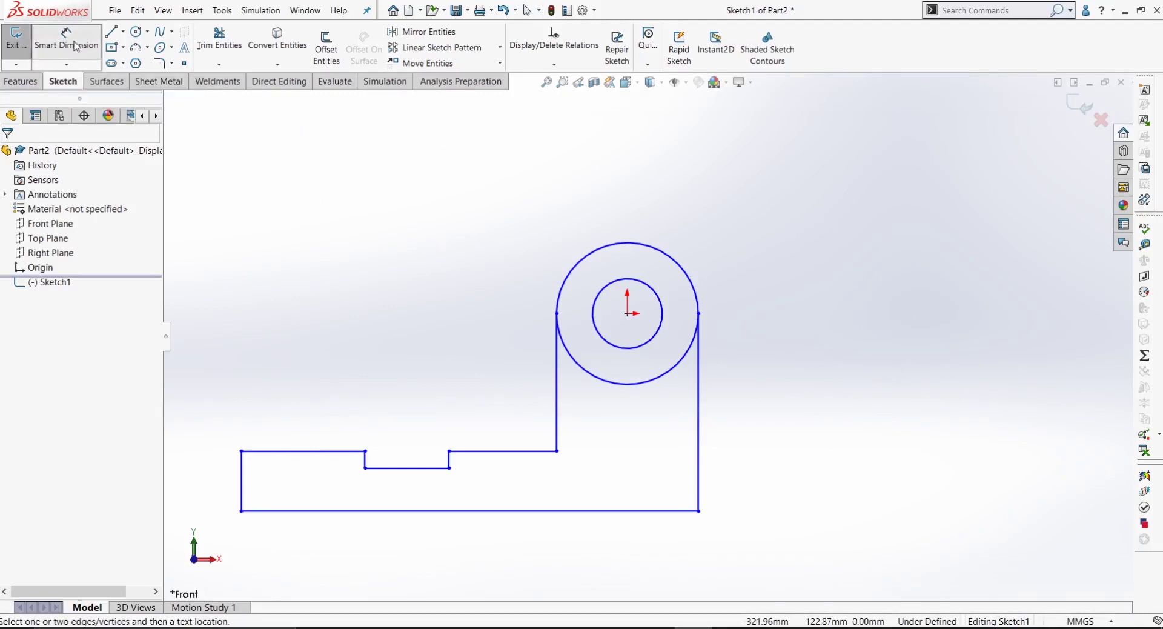
{"action": "left_click", "coordinate": [690, 278]}
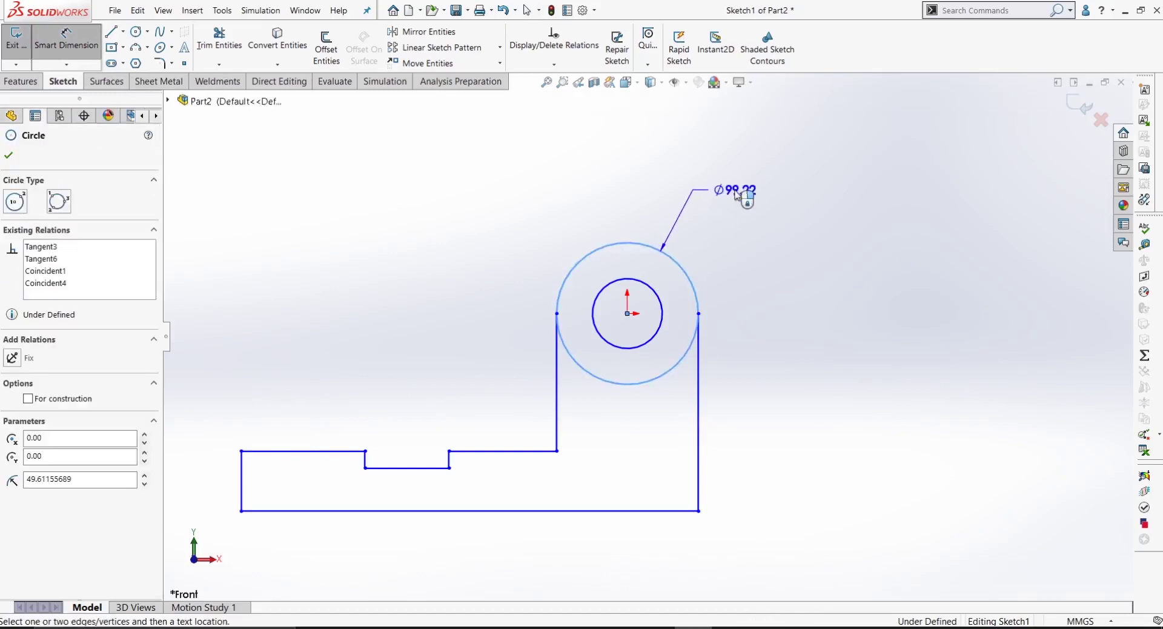
{"action": "left_click", "coordinate": [749, 193]}
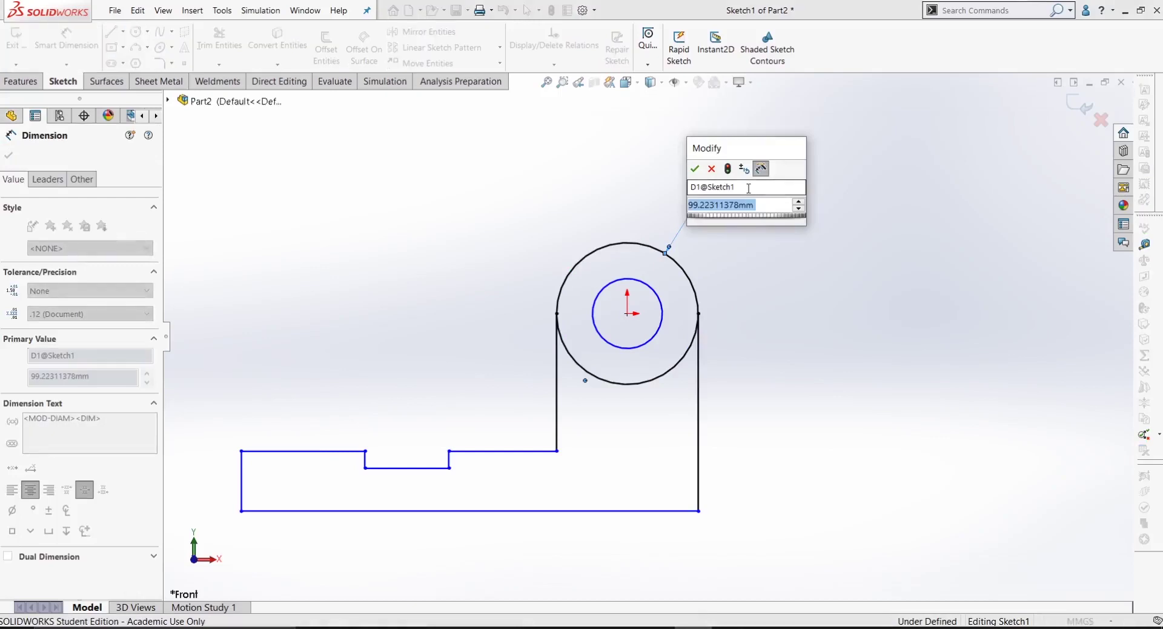
{"action": "type", "text": "30"}
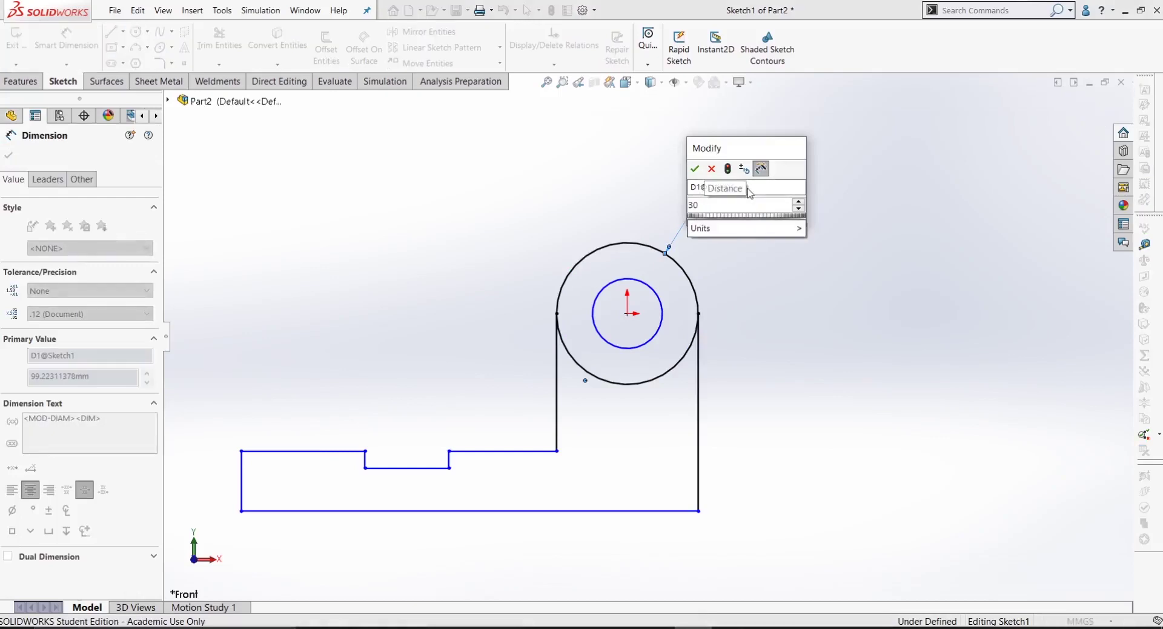
{"action": "key", "text": "BackSpace"}
{"action": "key", "text": "BackSpace"}
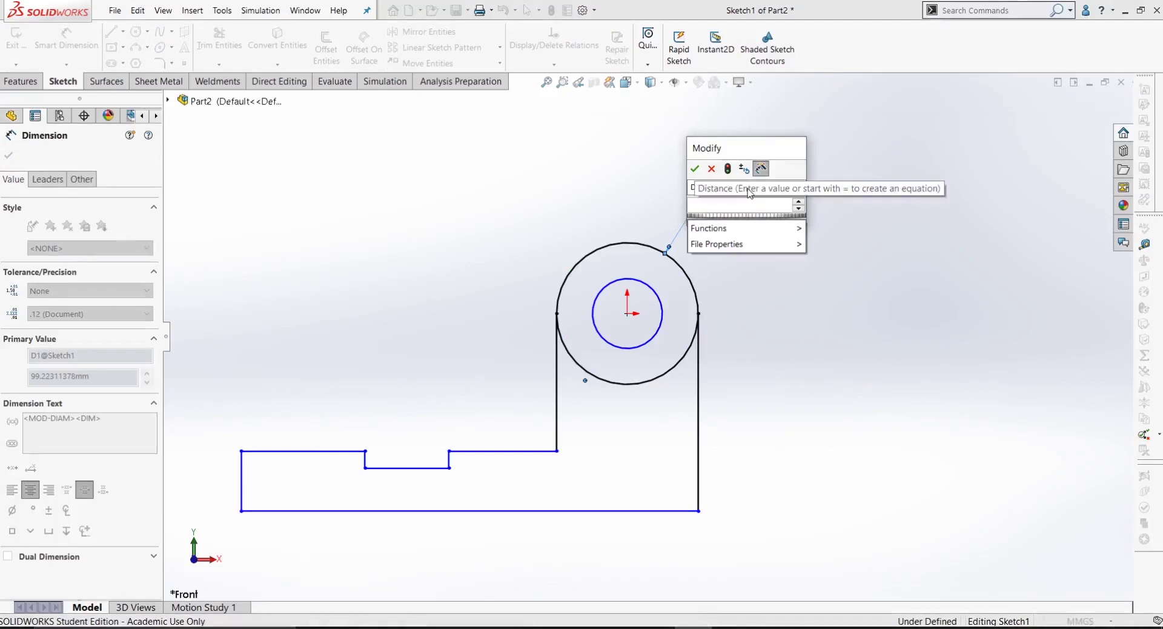
{"action": "type", "text": "60"}
{"action": "key", "text": "Return"}
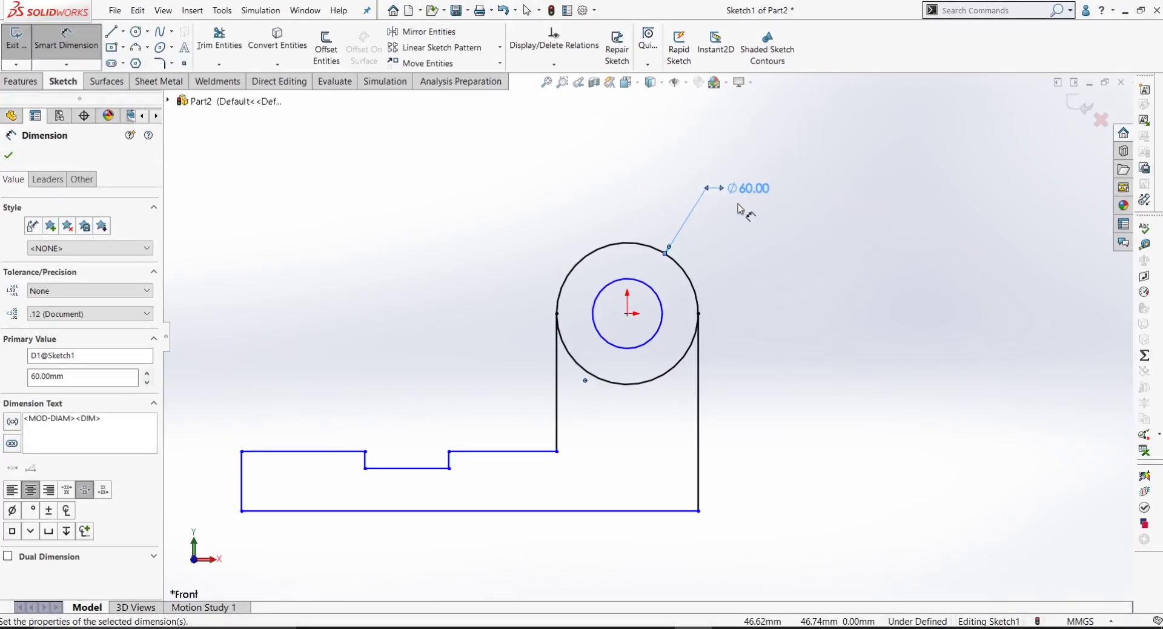
{"action": "key", "text": "Escape"}
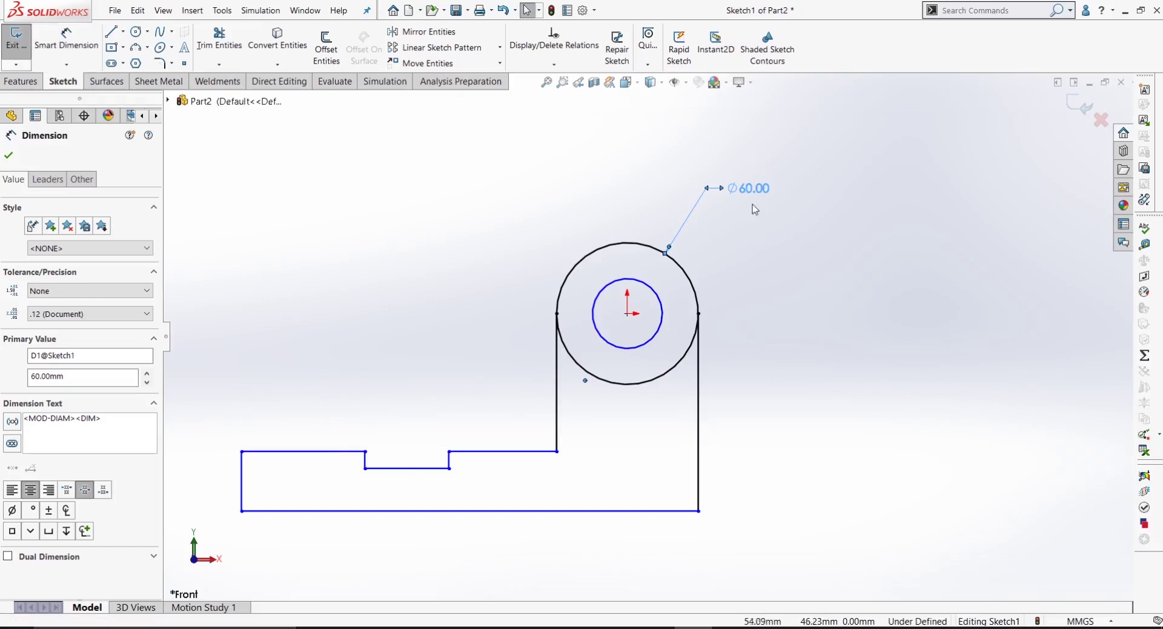
{"action": "left_click", "coordinate": [746, 215]}
{"action": "left_click", "coordinate": [739, 192]}
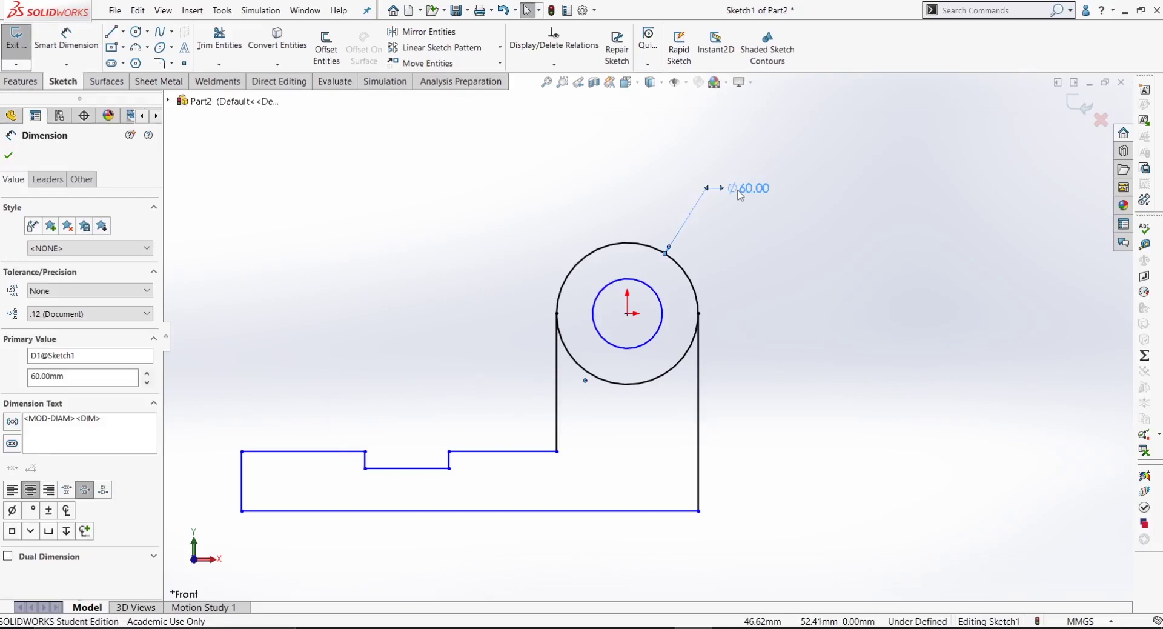
{"action": "right_click", "coordinate": [739, 195]}
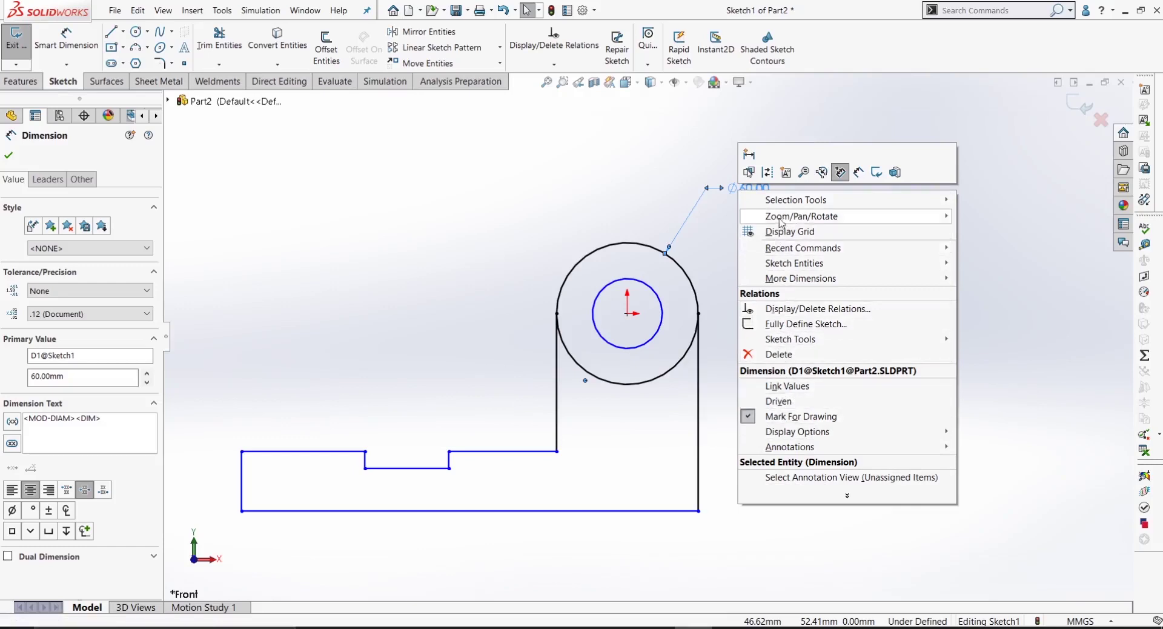
{"action": "left_click", "coordinate": [711, 246]}
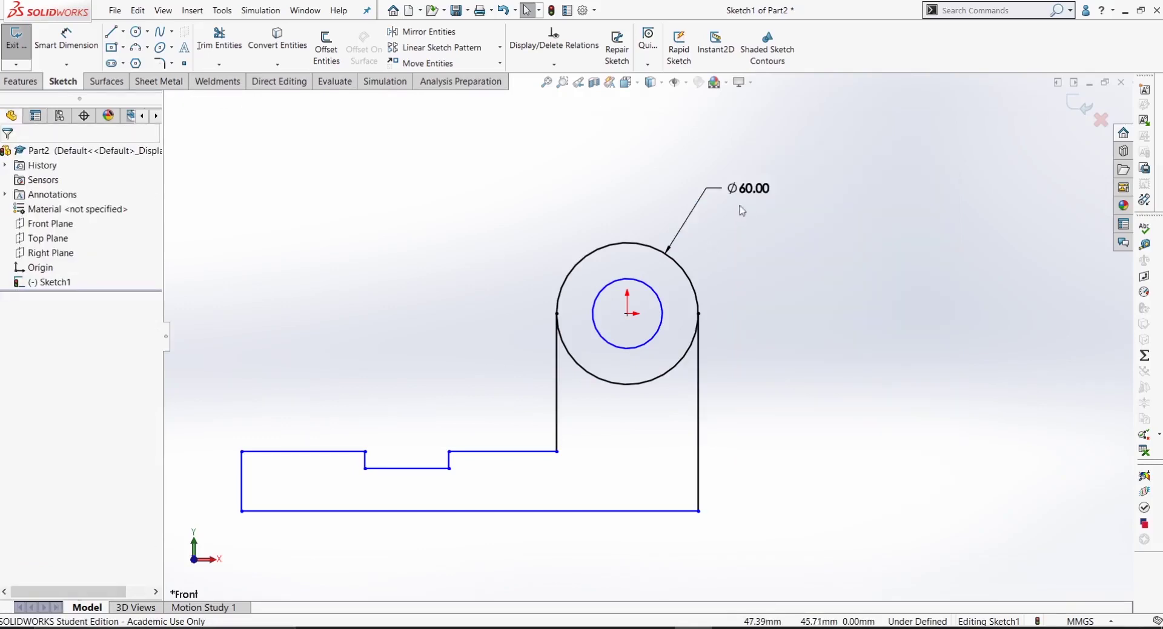
{"action": "right_click", "coordinate": [740, 188]}
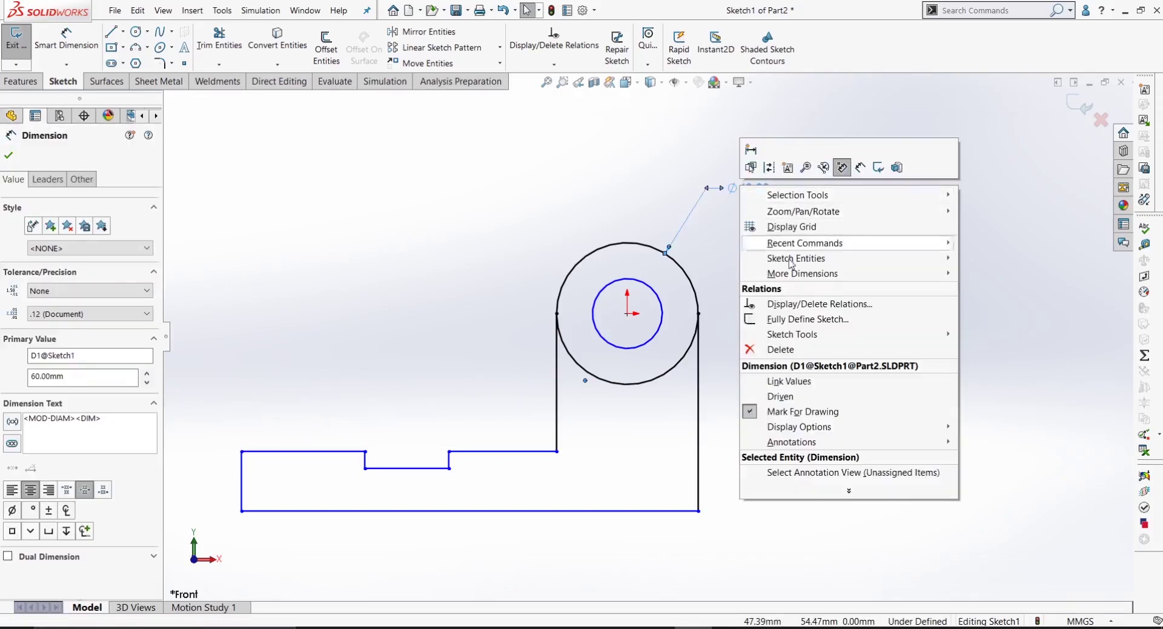
{"action": "left_click", "coordinate": [708, 224]}
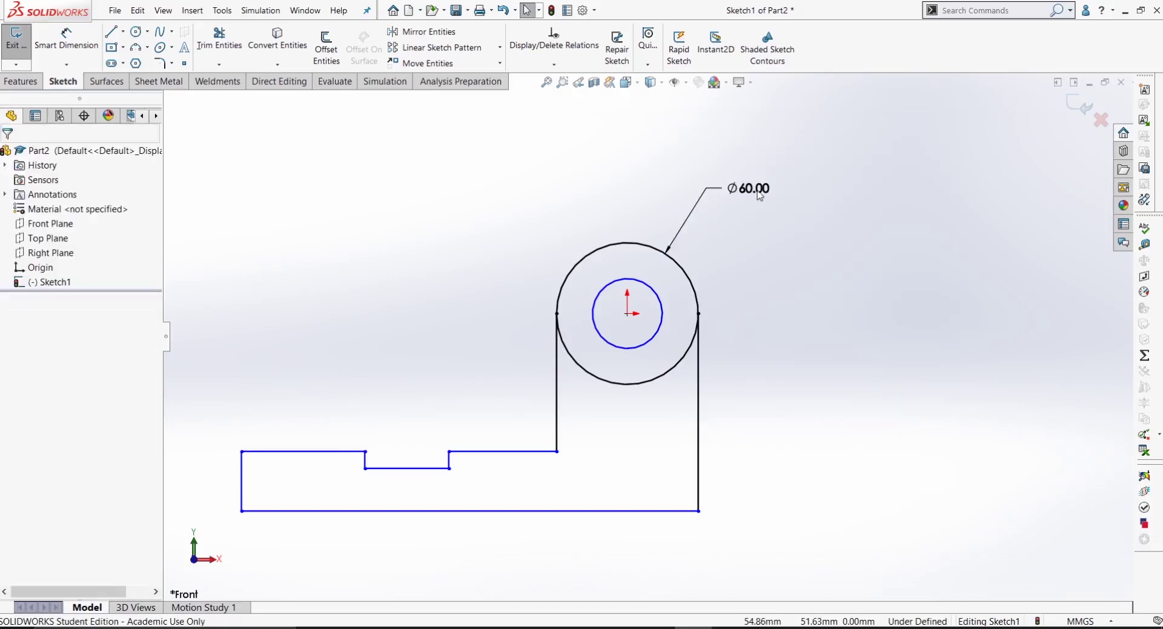
{"action": "double_click", "coordinate": [751, 189]}
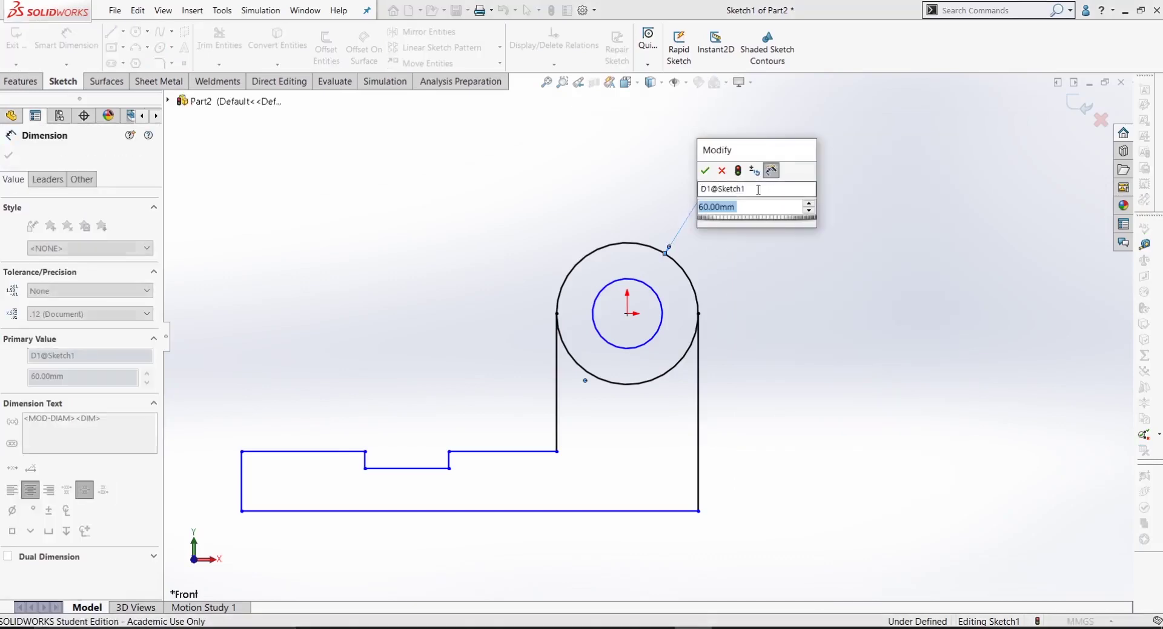
{"action": "left_click", "coordinate": [704, 170]}
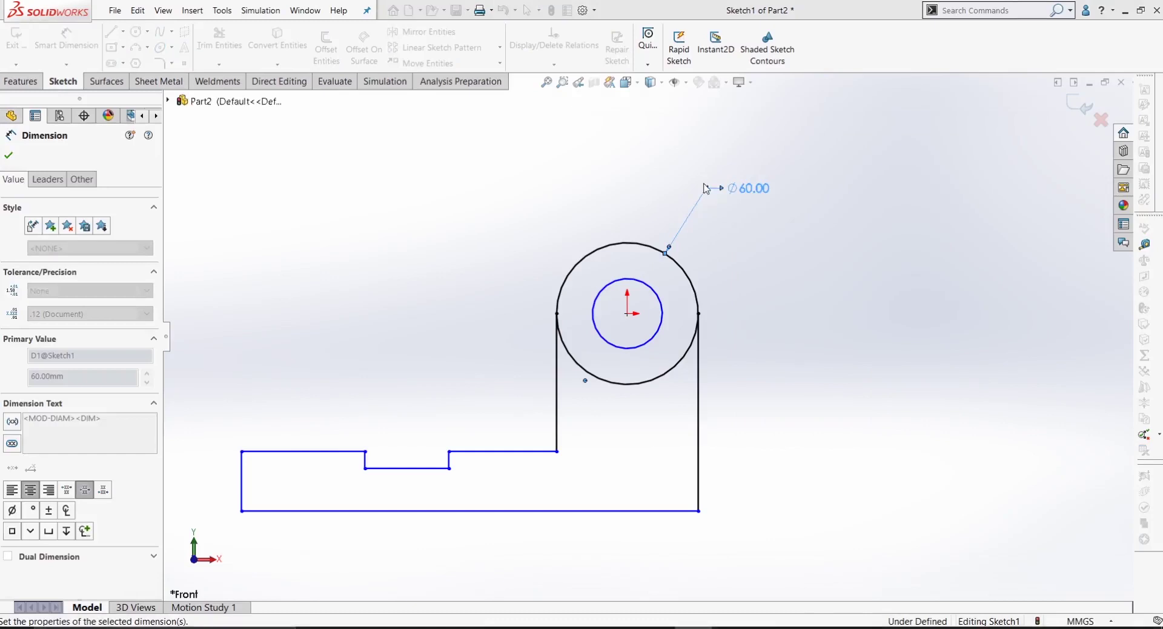
{"action": "right_click", "coordinate": [738, 193]}
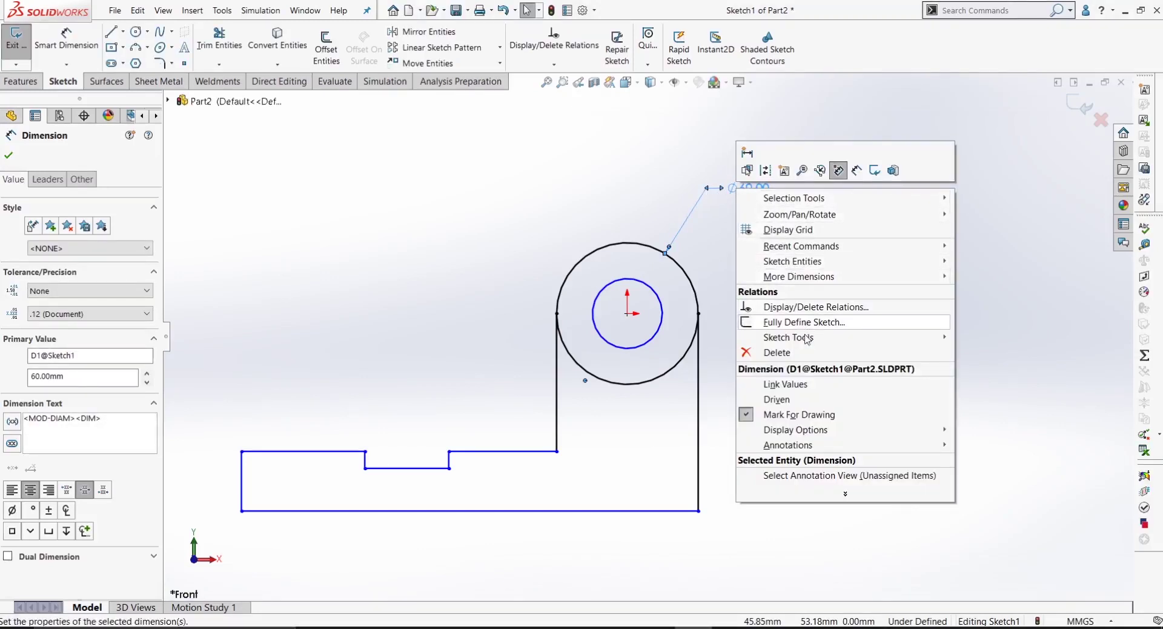
{"action": "left_click", "coordinate": [730, 371]}
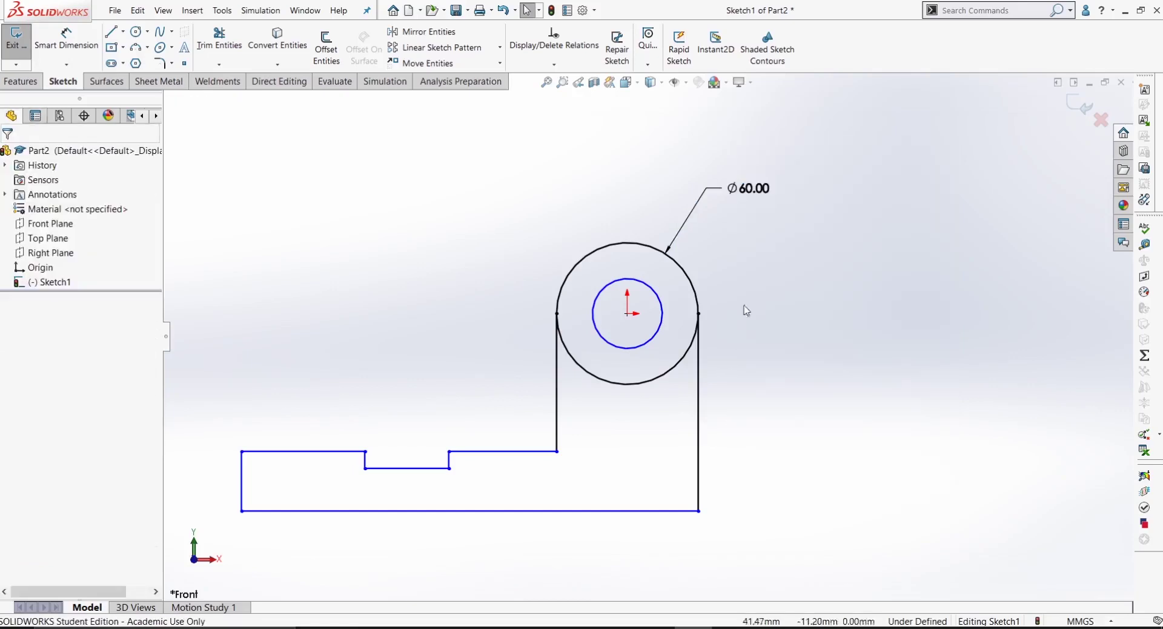
{"action": "left_click", "coordinate": [68, 41]}
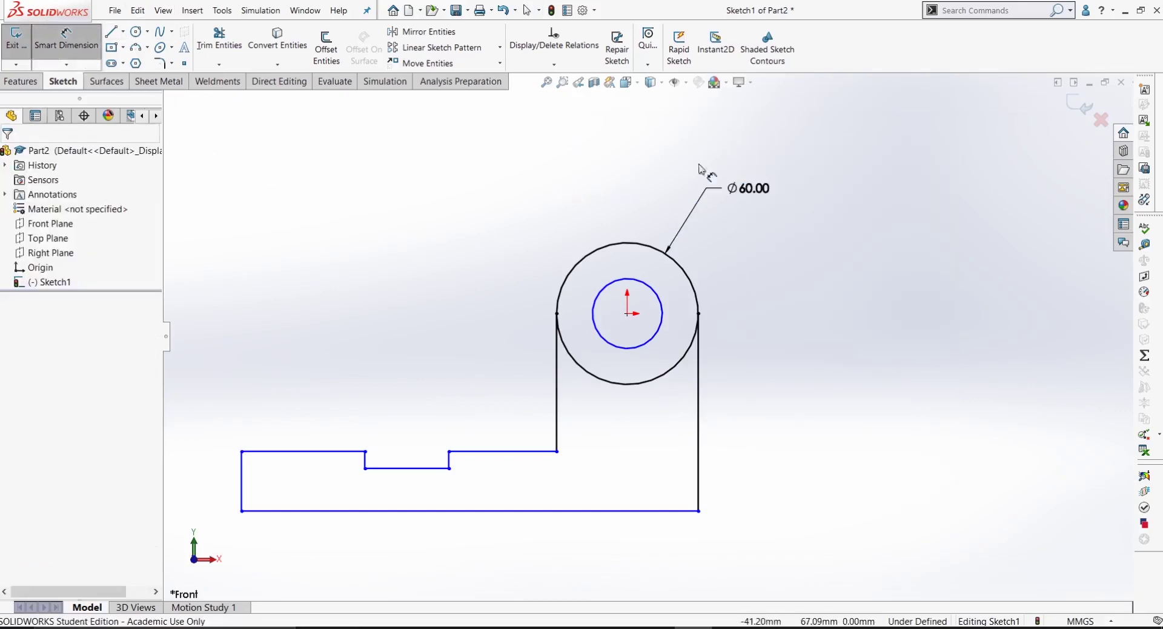
{"action": "right_click", "coordinate": [750, 188]}
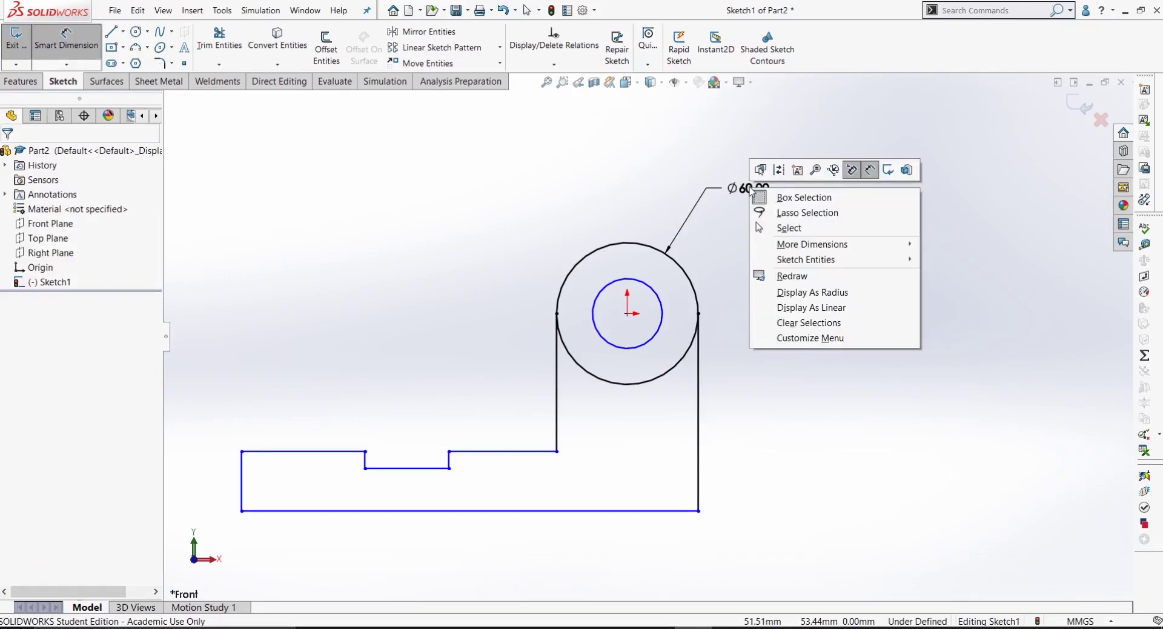
{"action": "left_click", "coordinate": [710, 181]}
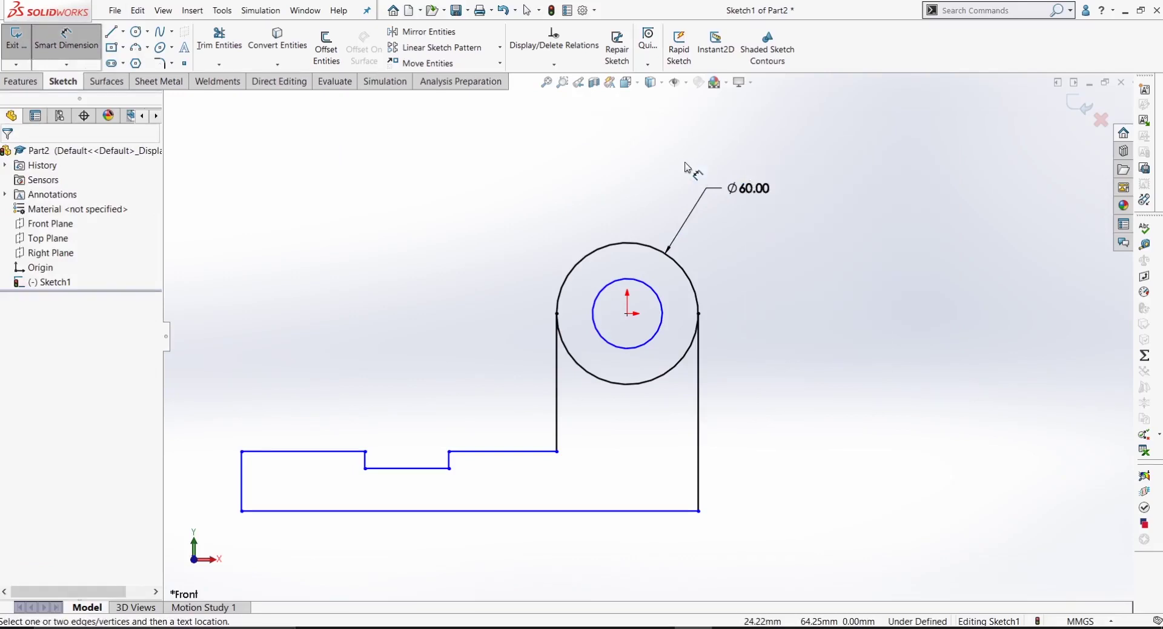
{"action": "right_click_drag", "start_coordinate": [788, 364], "coordinate": [781, 113]}
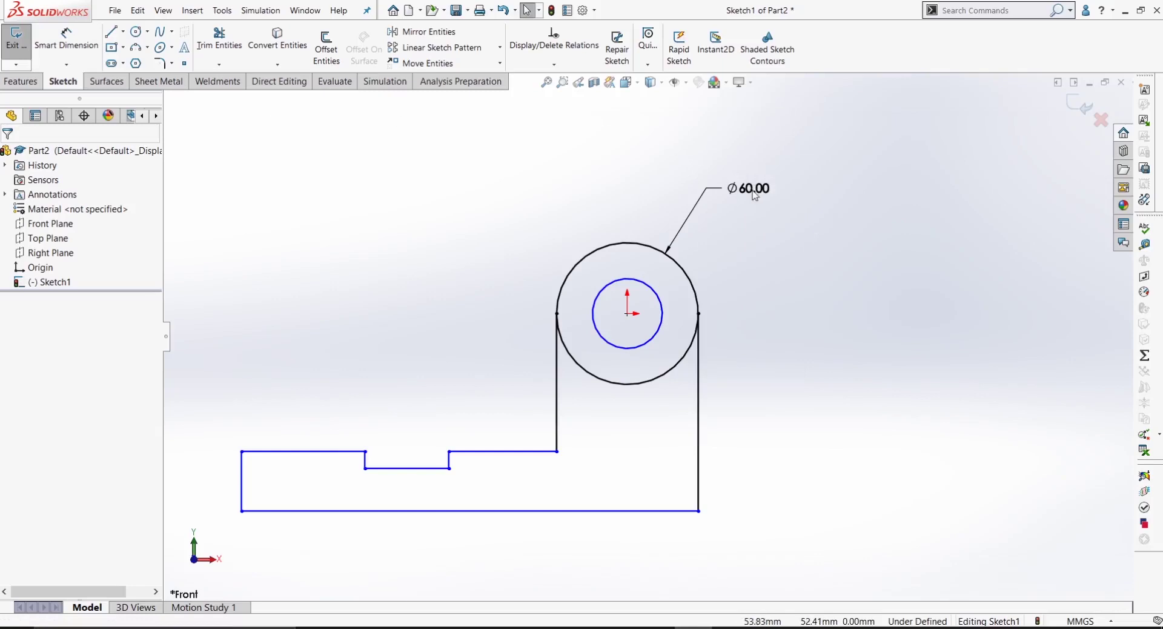
Step: Shift the outer circle's diameter dimension slightly upward and change its display from diameter to radius
{"action": "left_click_drag", "start_coordinate": [733, 192], "coordinate": [734, 184]}
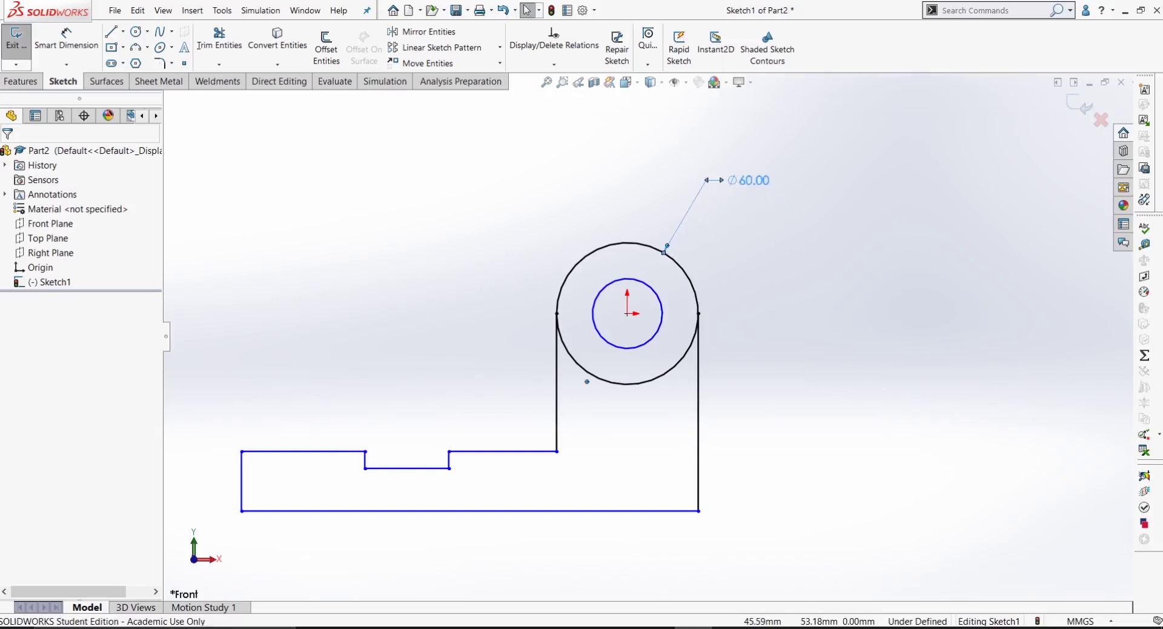
{"action": "left_click", "coordinate": [746, 217]}
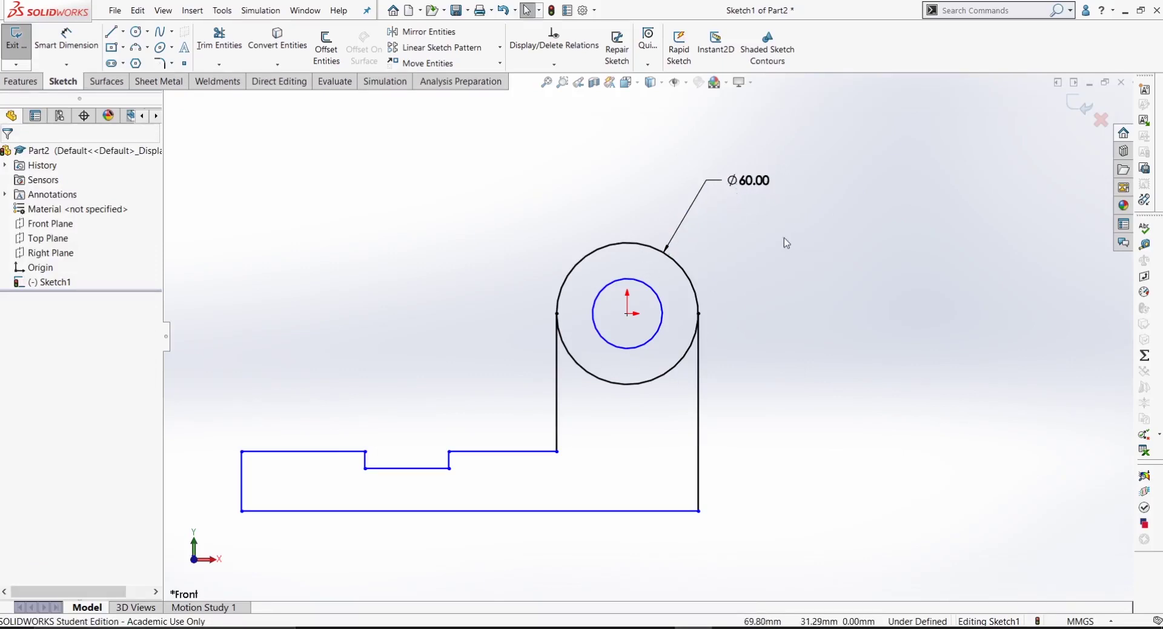
{"action": "left_click", "coordinate": [66, 41]}
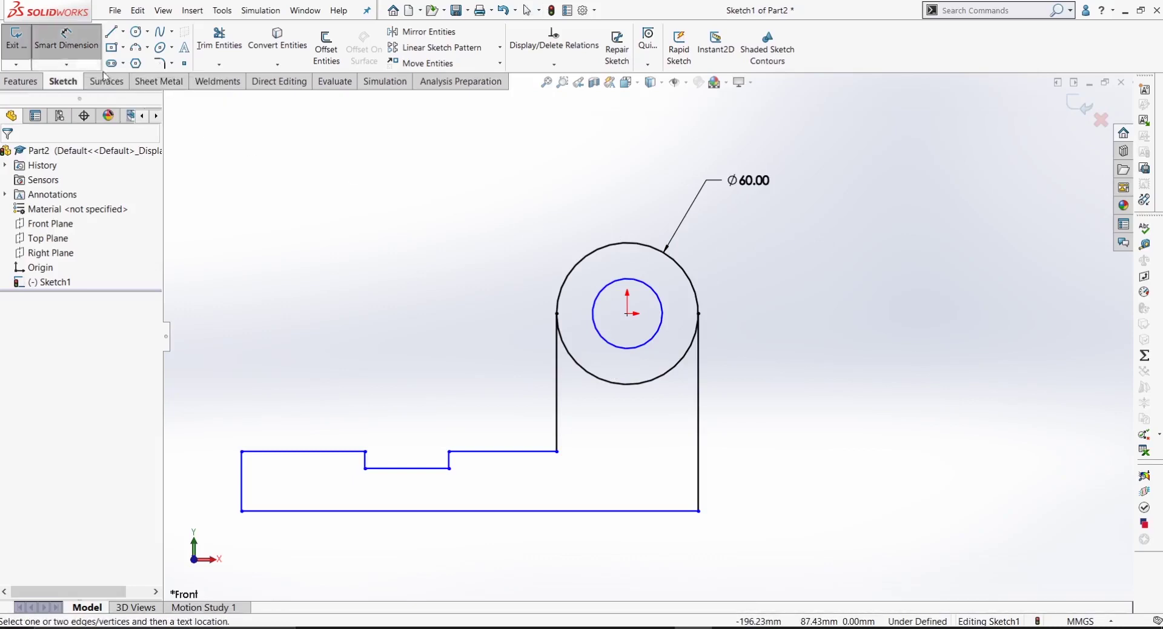
{"action": "right_click", "coordinate": [743, 185]}
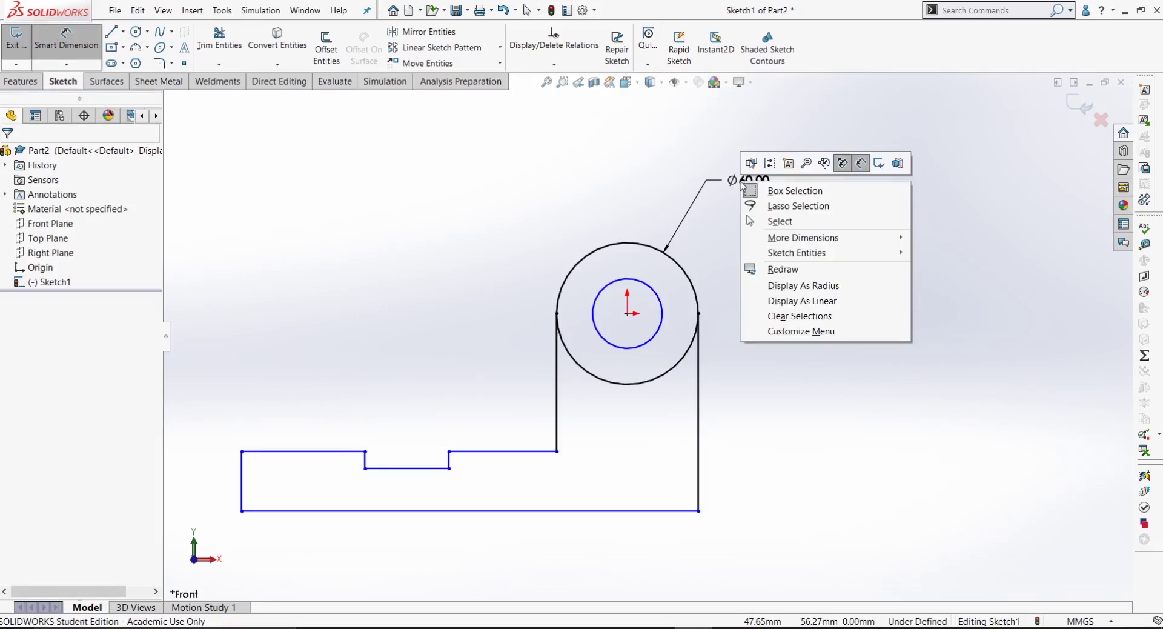
{"action": "left_click", "coordinate": [803, 285]}
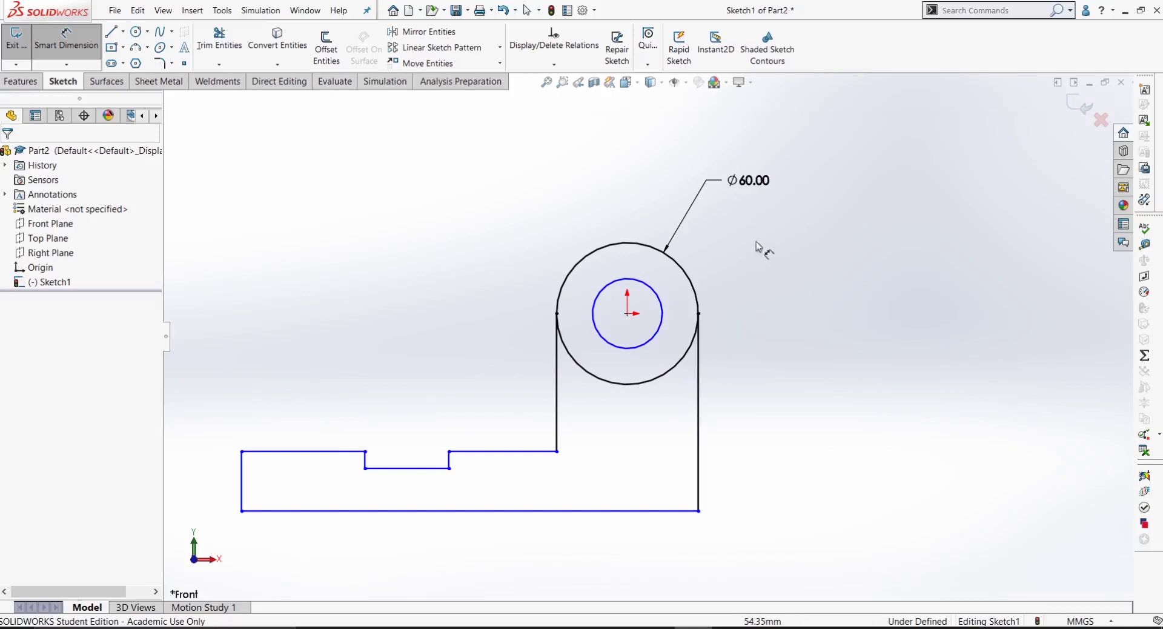
{"action": "left_click", "coordinate": [743, 186]}
{"action": "right_click", "coordinate": [743, 186]}
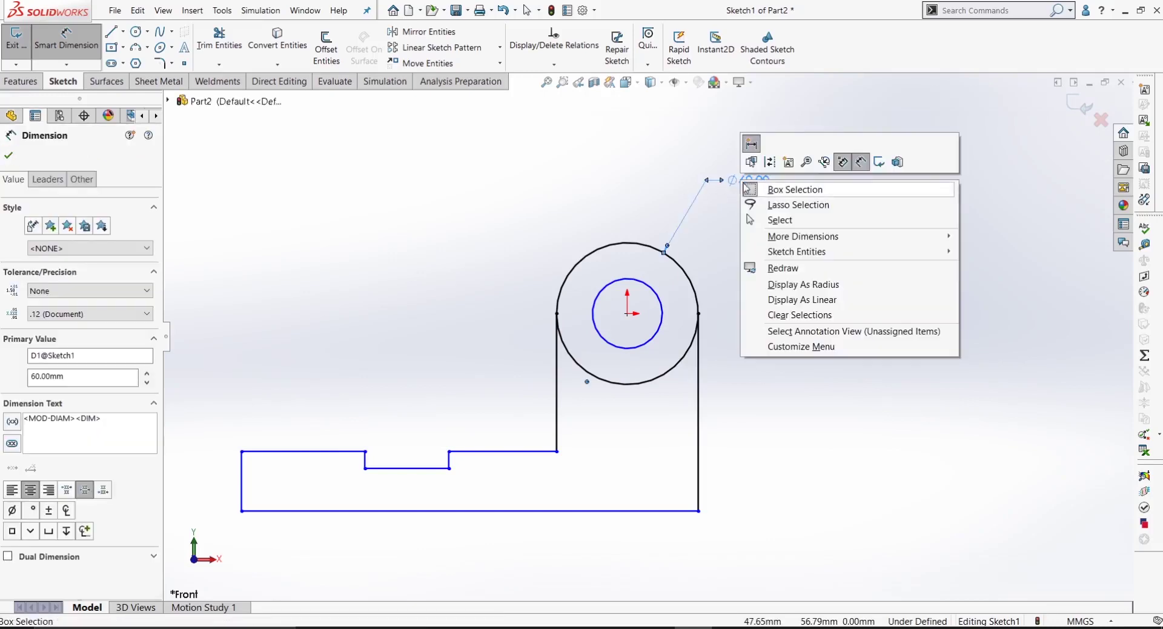
{"action": "left_click", "coordinate": [793, 284]}
{"action": "left_click", "coordinate": [768, 247]}
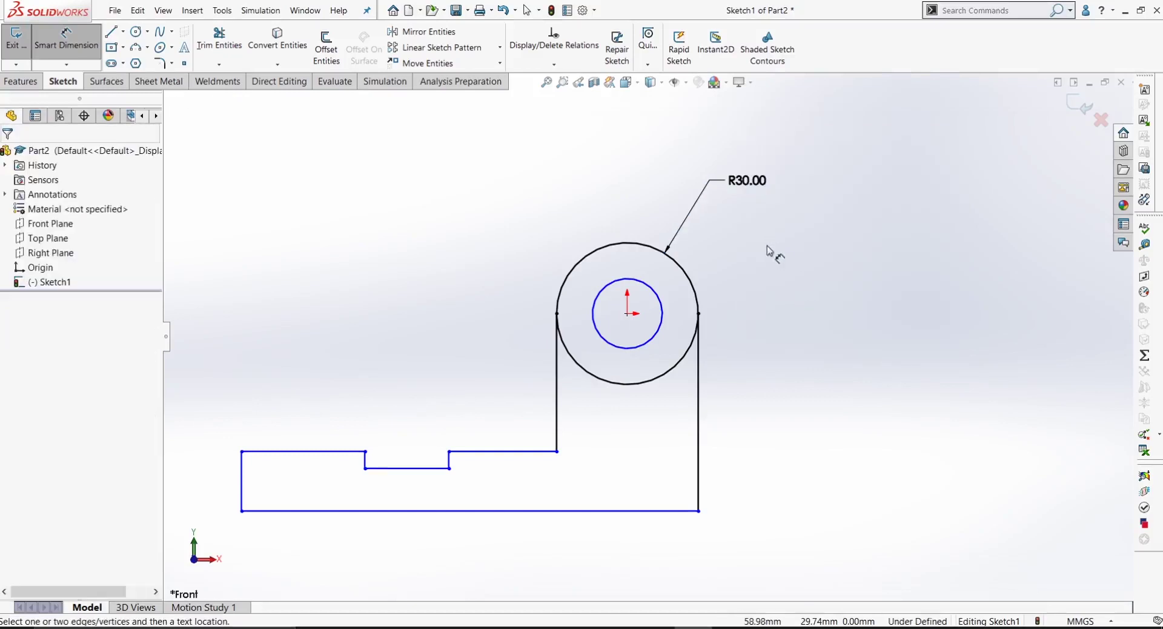
{"action": "key", "text": "Escape"}
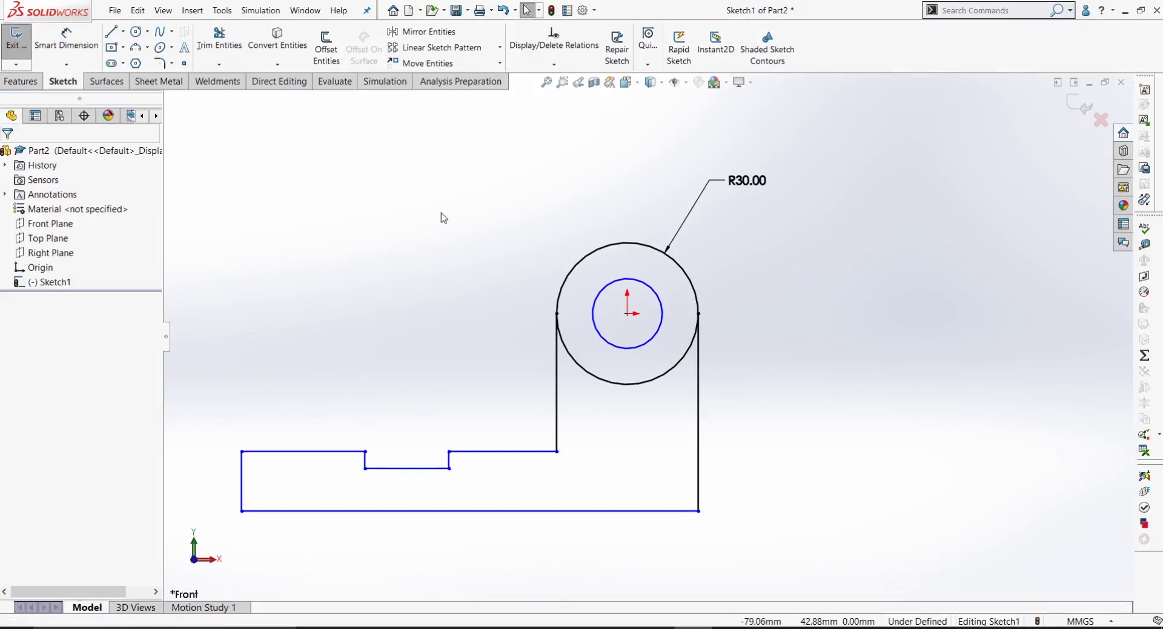
Step: Dimension the inner circle with a diameter of 30 mm and place the dimension text above and left of the circles
{"action": "key", "text": "d"}
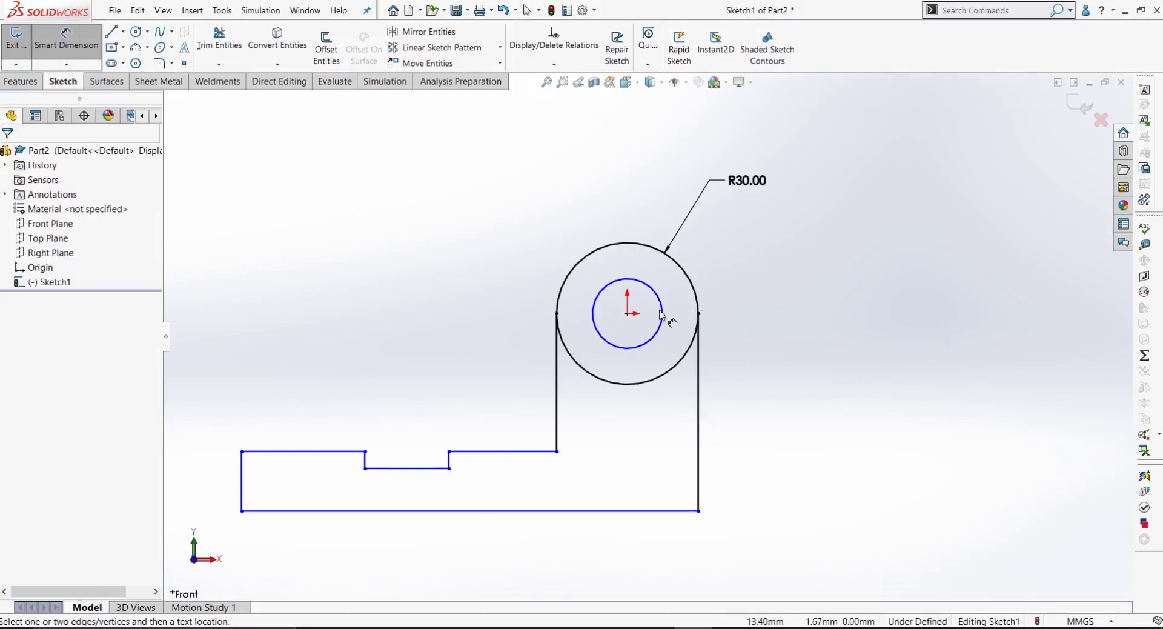
{"action": "left_click", "coordinate": [661, 311]}
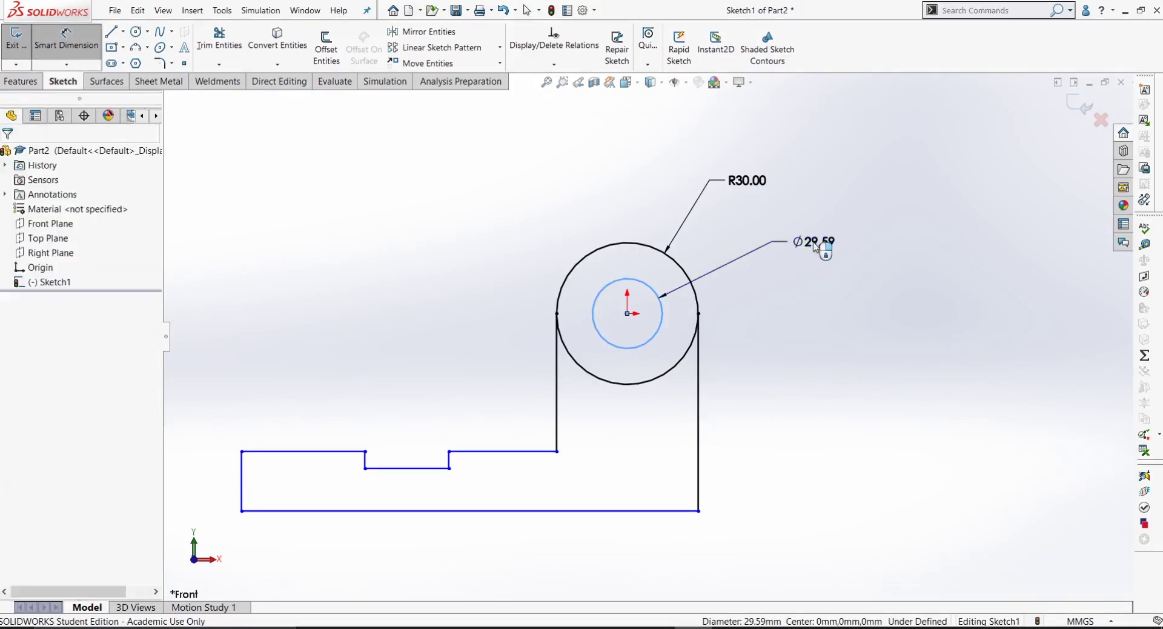
{"action": "left_click", "coordinate": [818, 250]}
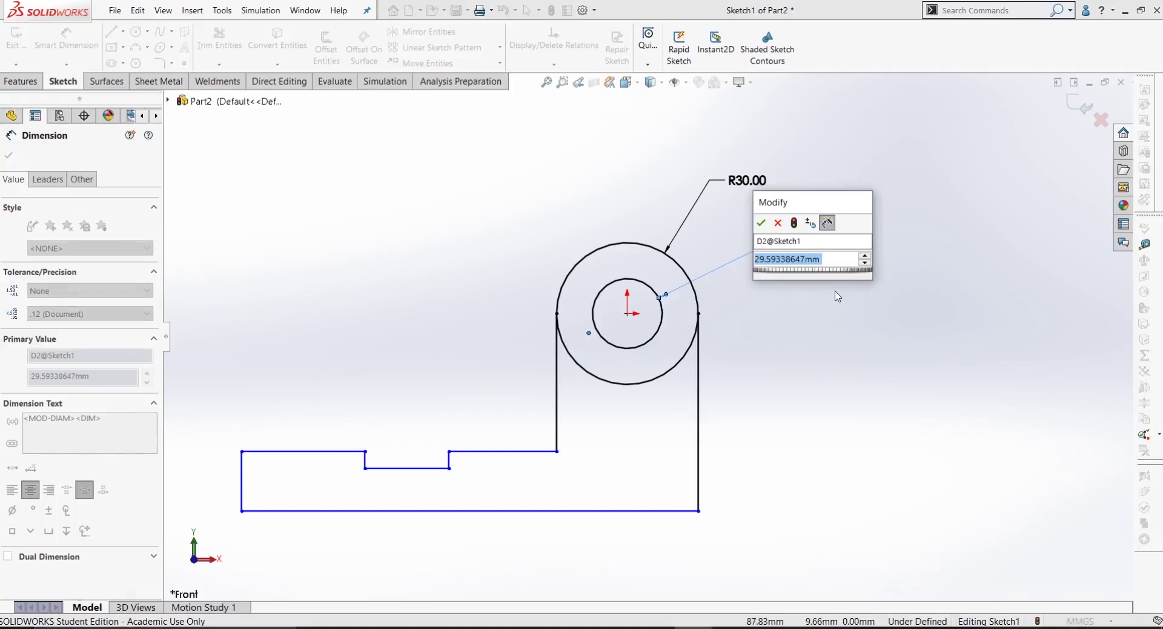
{"action": "type", "text": "30"}
{"action": "key", "text": "Return"}
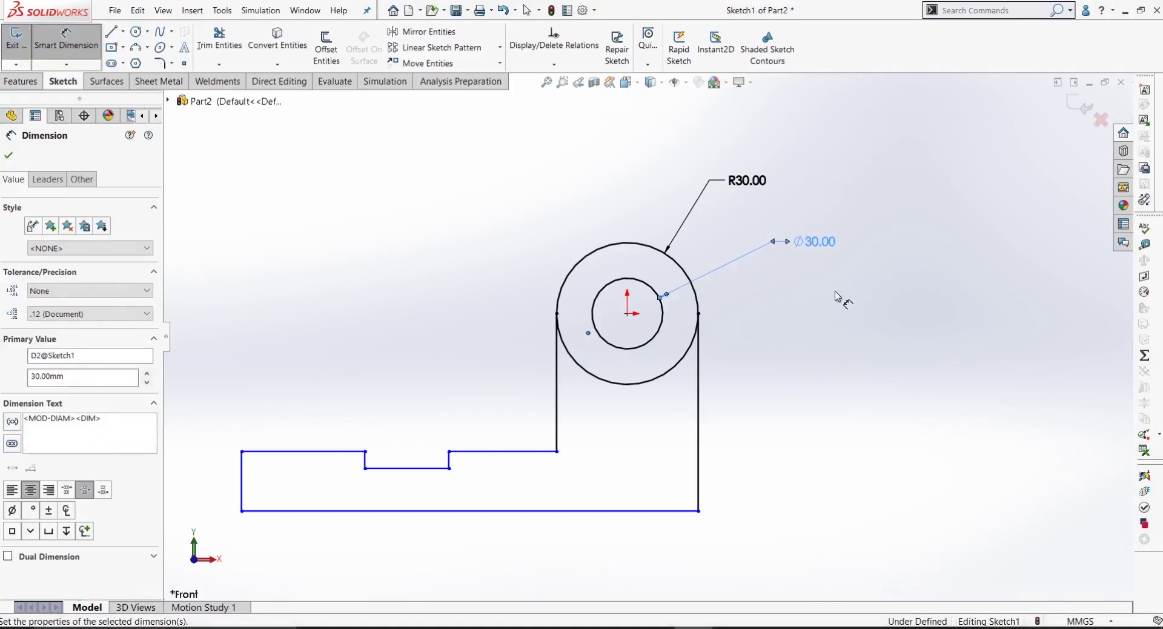
{"action": "key", "text": "Escape"}
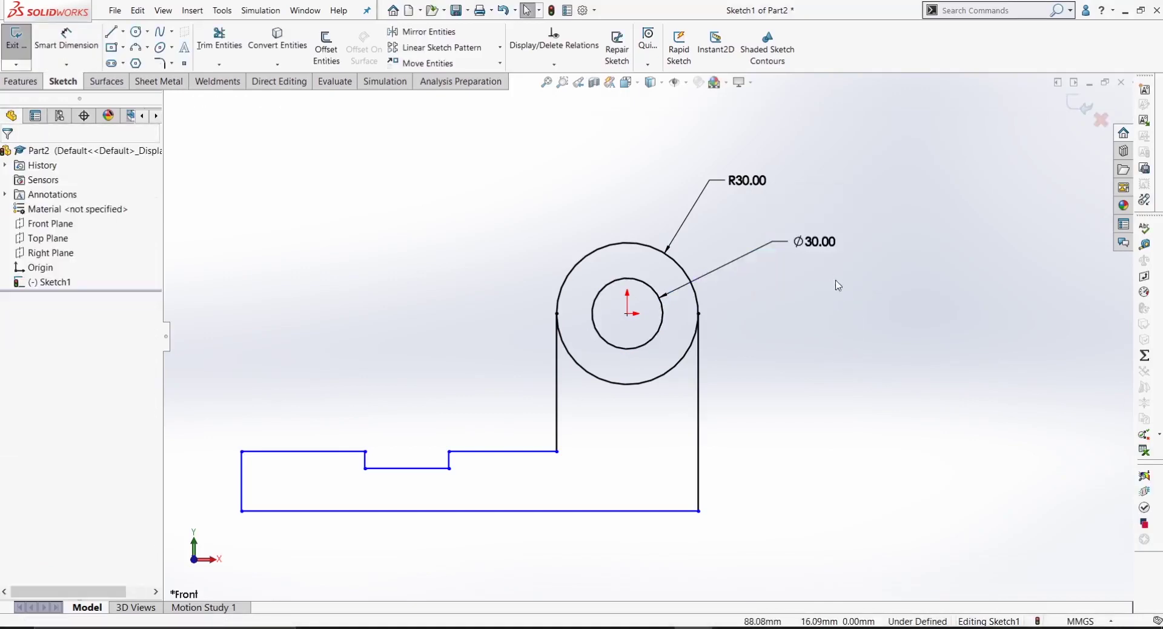
{"action": "left_click_drag", "start_coordinate": [815, 242], "coordinate": [496, 206]}
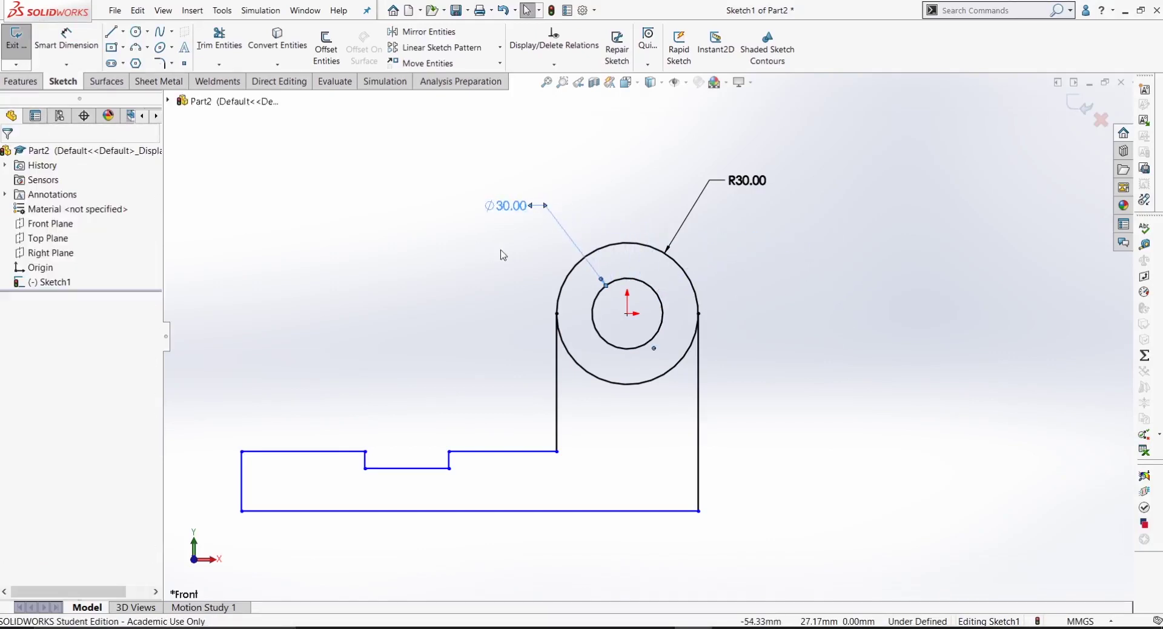
Step: Change the inner circle's diameter dimension to display as a radius
{"action": "left_click", "coordinate": [66, 40]}
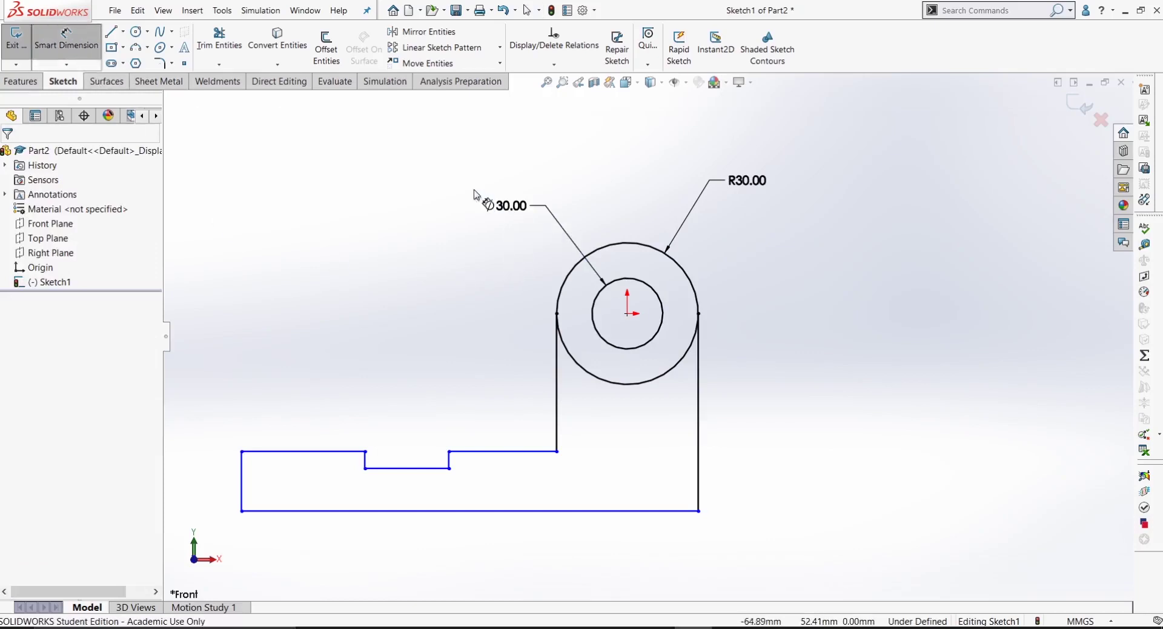
{"action": "left_click", "coordinate": [502, 207]}
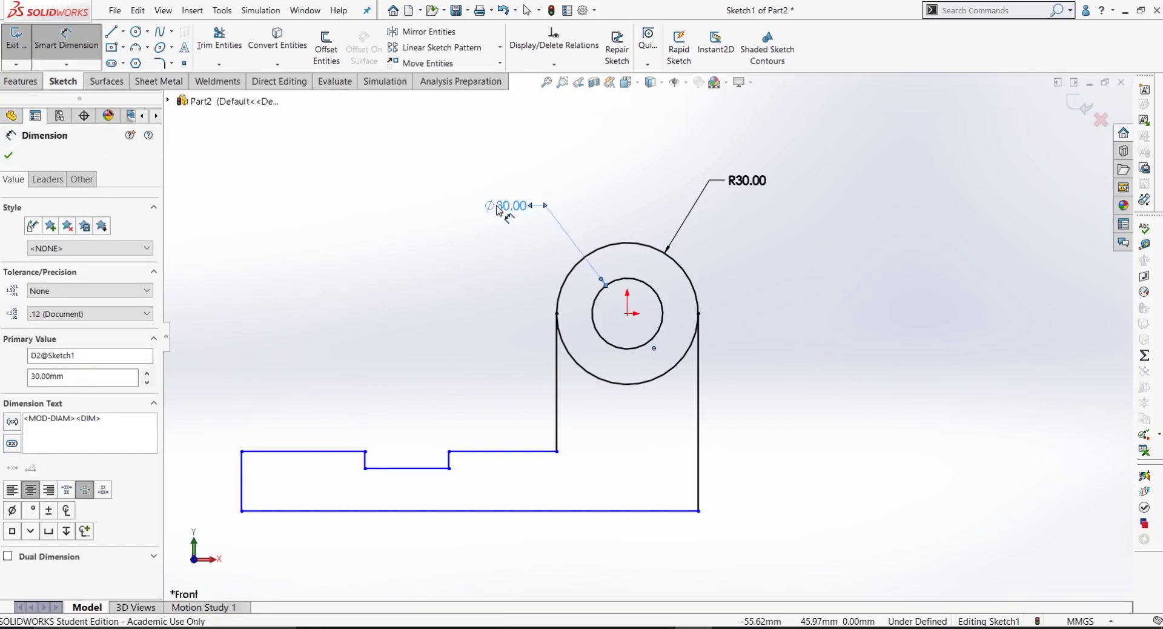
{"action": "right_click", "coordinate": [499, 210]}
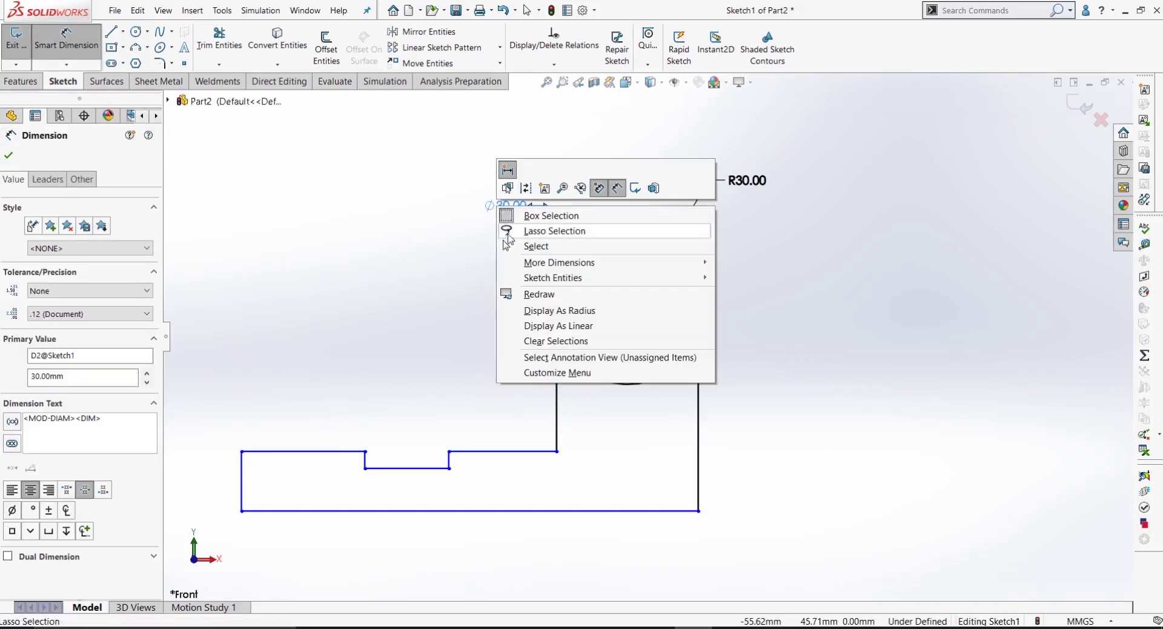
{"action": "left_click", "coordinate": [543, 310]}
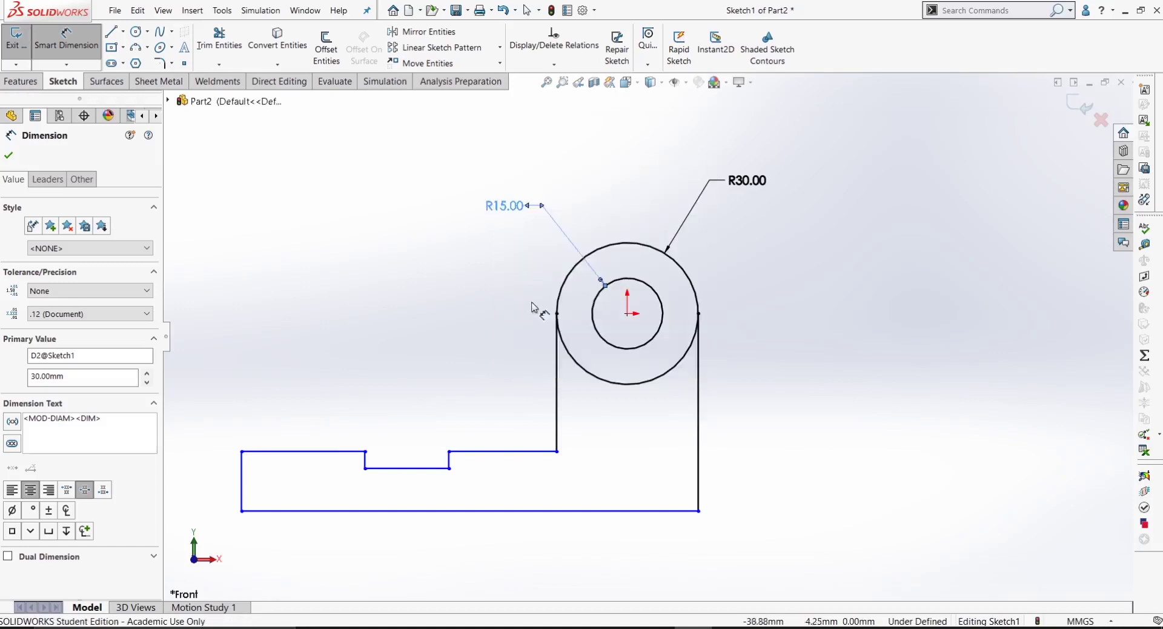
{"action": "left_click", "coordinate": [511, 308]}
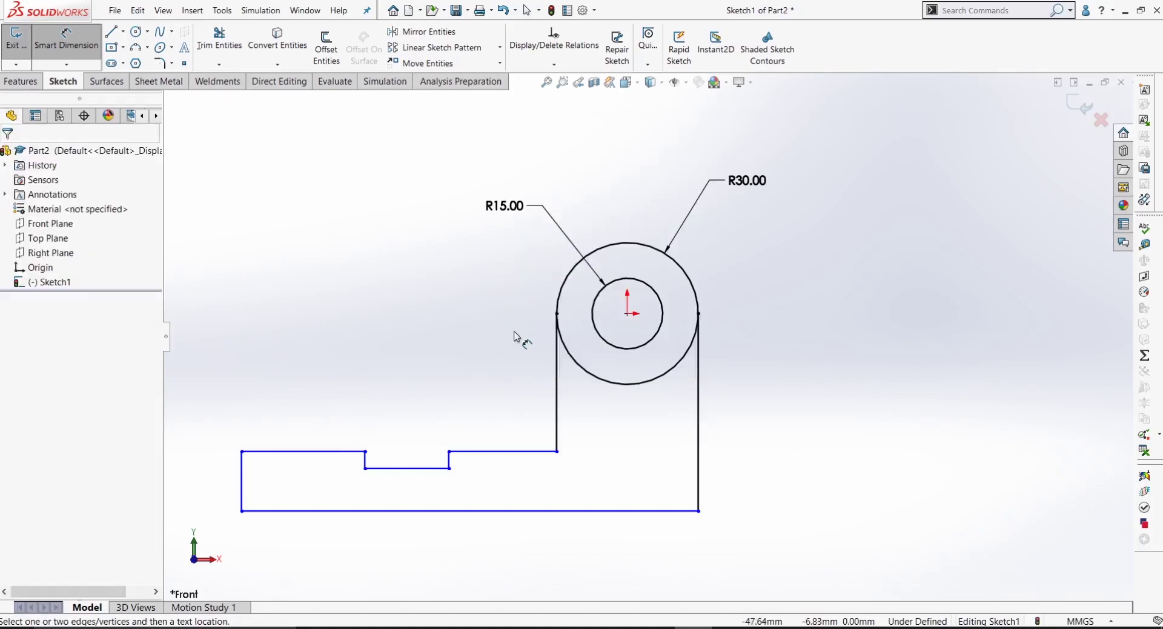
Step: Change the inner circle's radius dimension to display as a diameter and shift its text slightly upward
{"action": "right_click", "coordinate": [500, 208]}
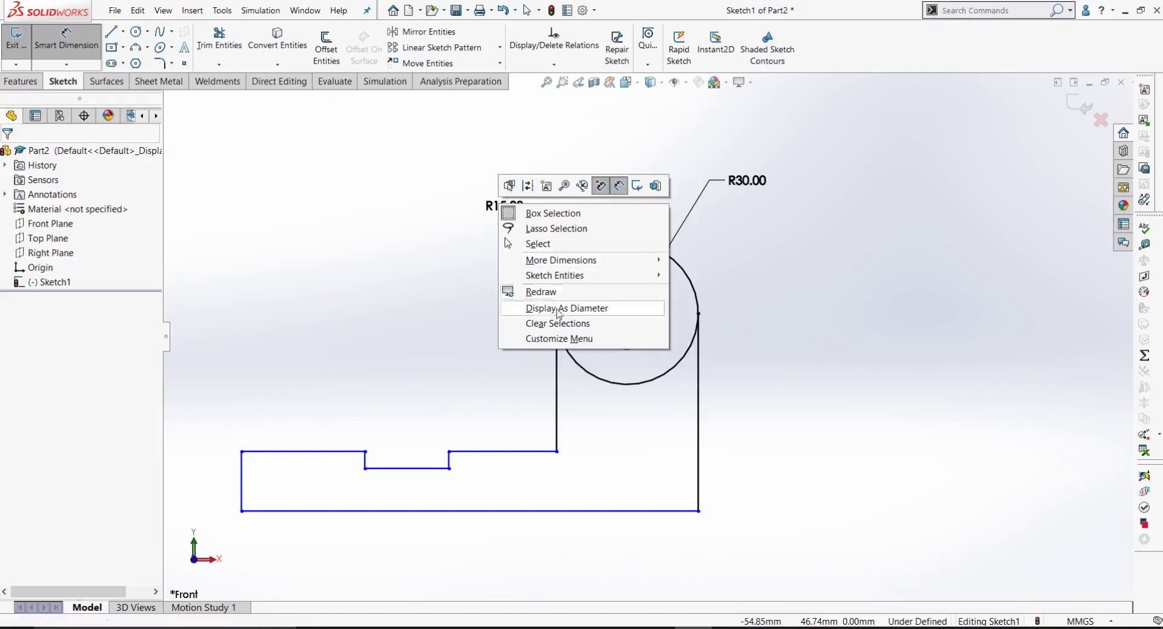
{"action": "key", "text": "Escape"}
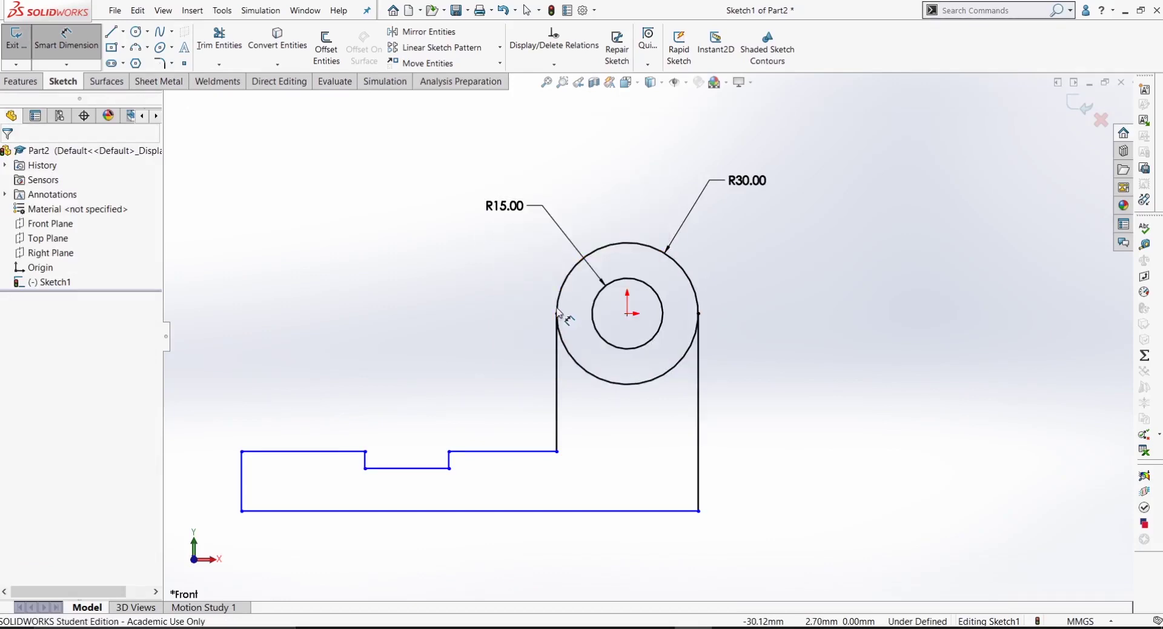
{"action": "left_click", "coordinate": [505, 206]}
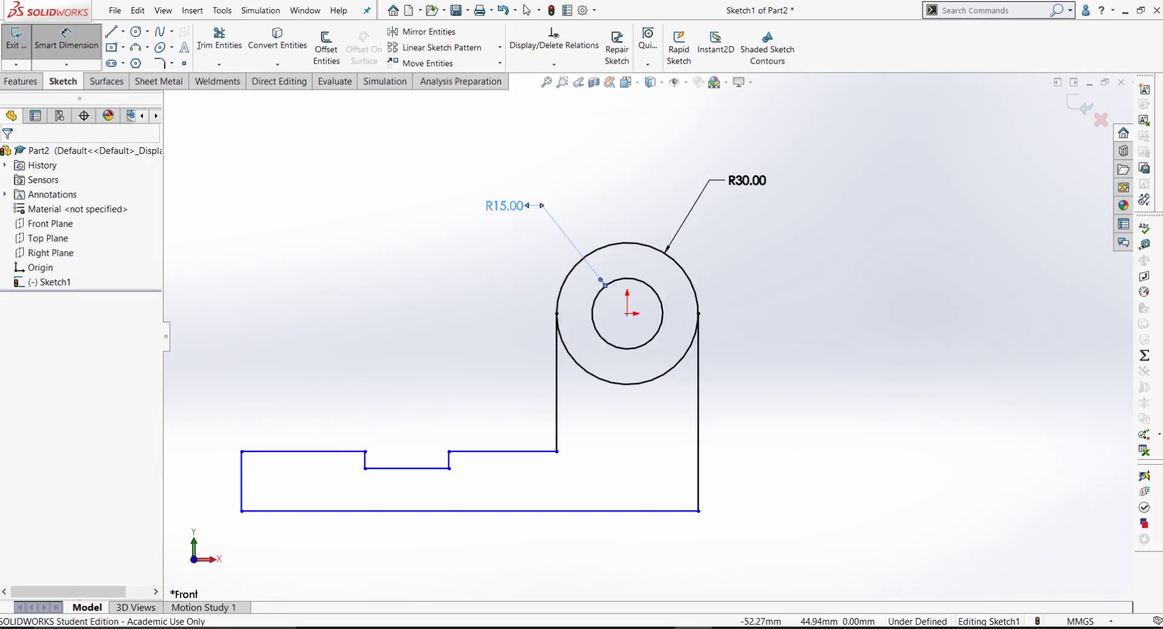
{"action": "right_click", "coordinate": [505, 210]}
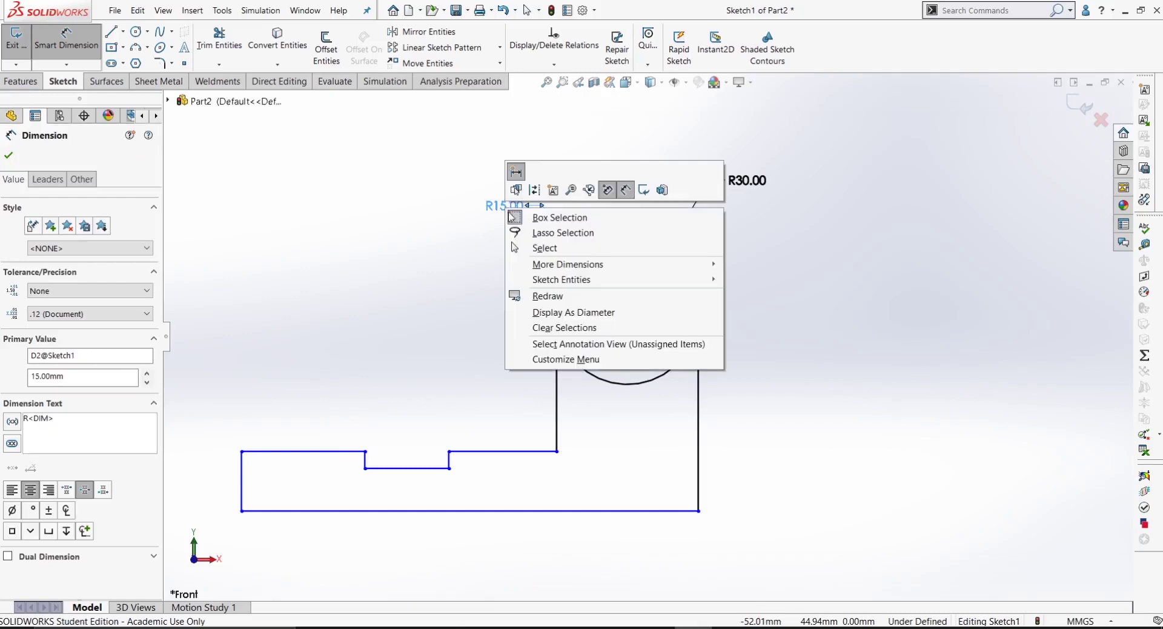
{"action": "left_click", "coordinate": [556, 309]}
{"action": "left_click", "coordinate": [509, 293]}
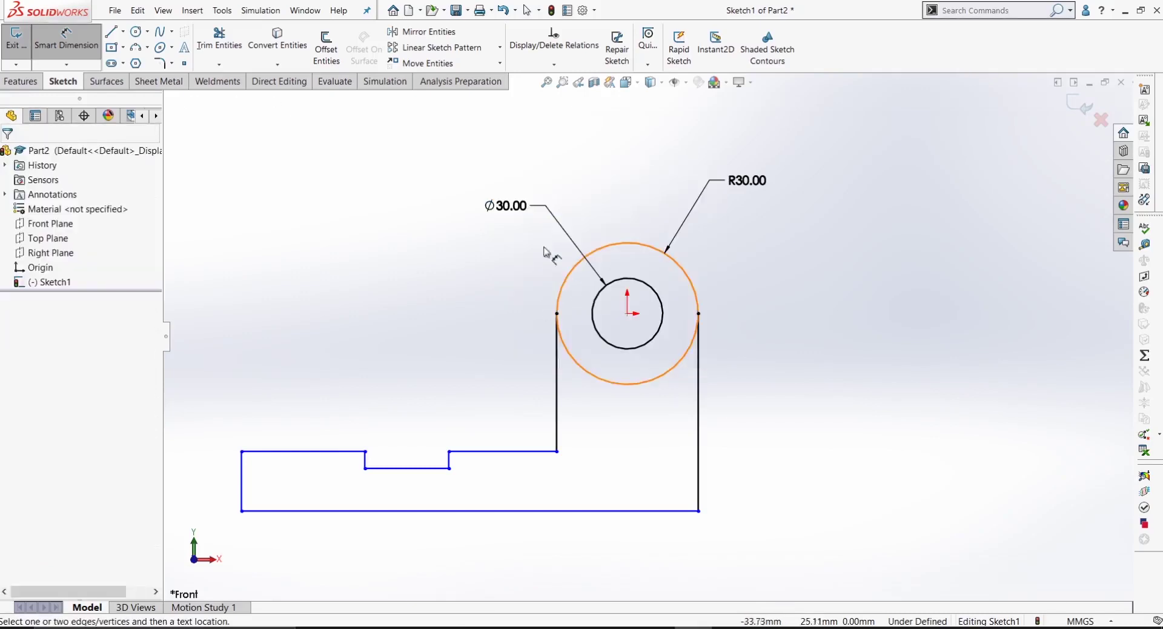
{"action": "mouse_move", "coordinate": [522, 216]}
{"action": "left_mouse_down"}
{"action": "mouse_move", "coordinate": [690, 257]}
{"action": "mouse_move", "coordinate": [781, 267]}
{"action": "mouse_move", "coordinate": [804, 255]}
{"action": "mouse_move", "coordinate": [552, 220]}
{"action": "mouse_move", "coordinate": [514, 202]}
{"action": "left_mouse_up"}
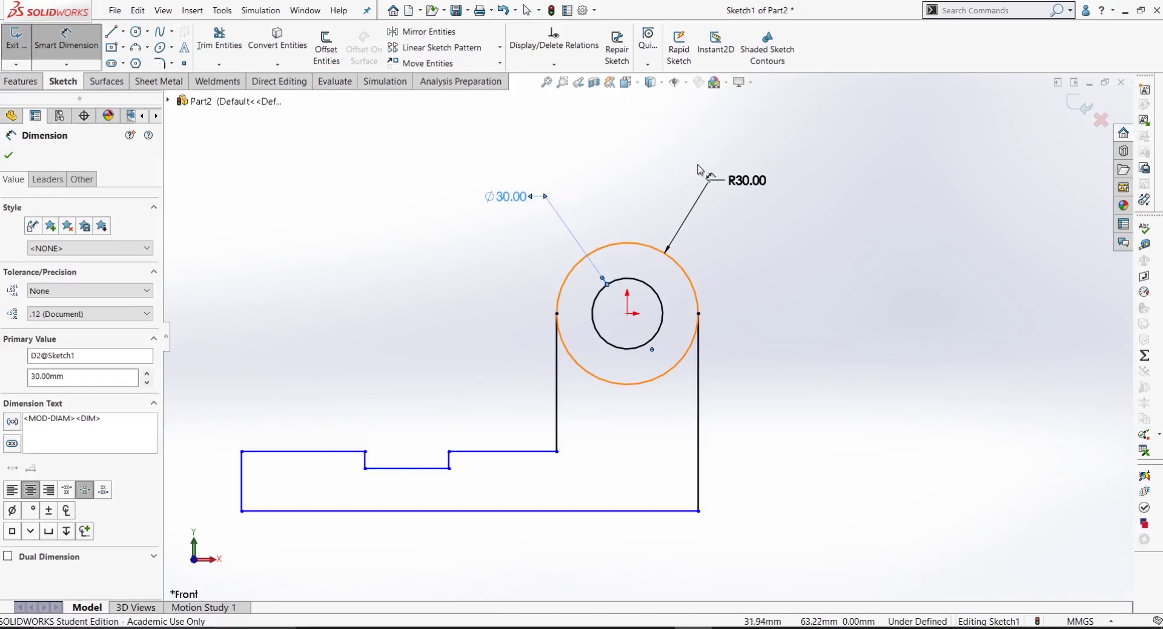
{"action": "left_click", "coordinate": [776, 267]}
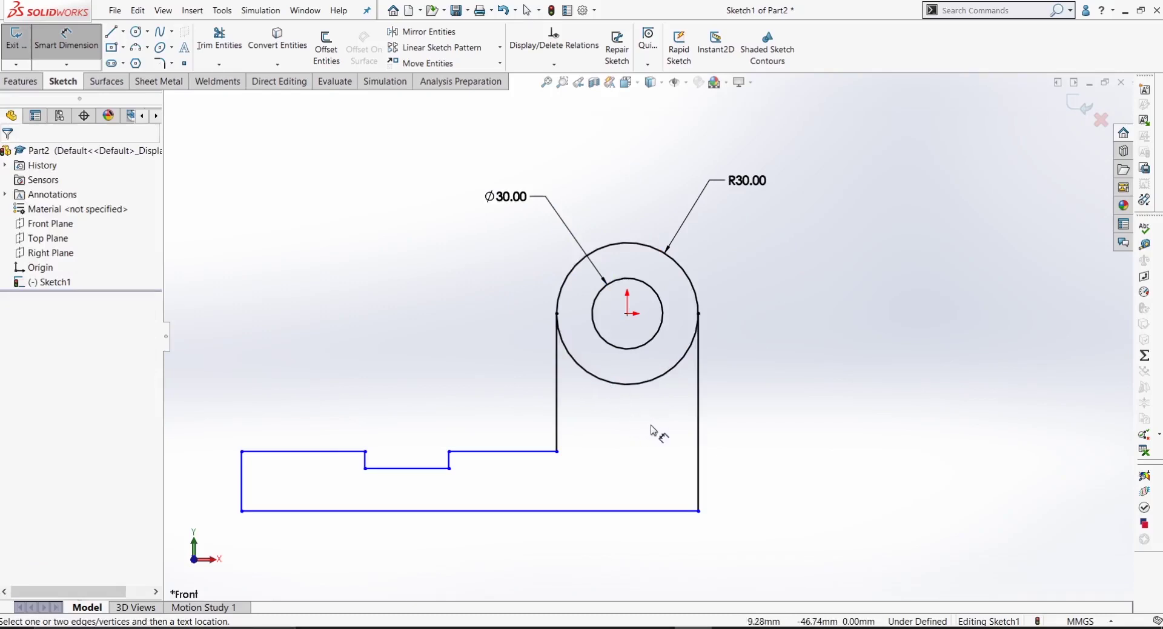
Step: Dimension the right vertical line below the outer circle at 40 mm, placing the dimension to the right of the profile
{"action": "left_click", "coordinate": [699, 383]}
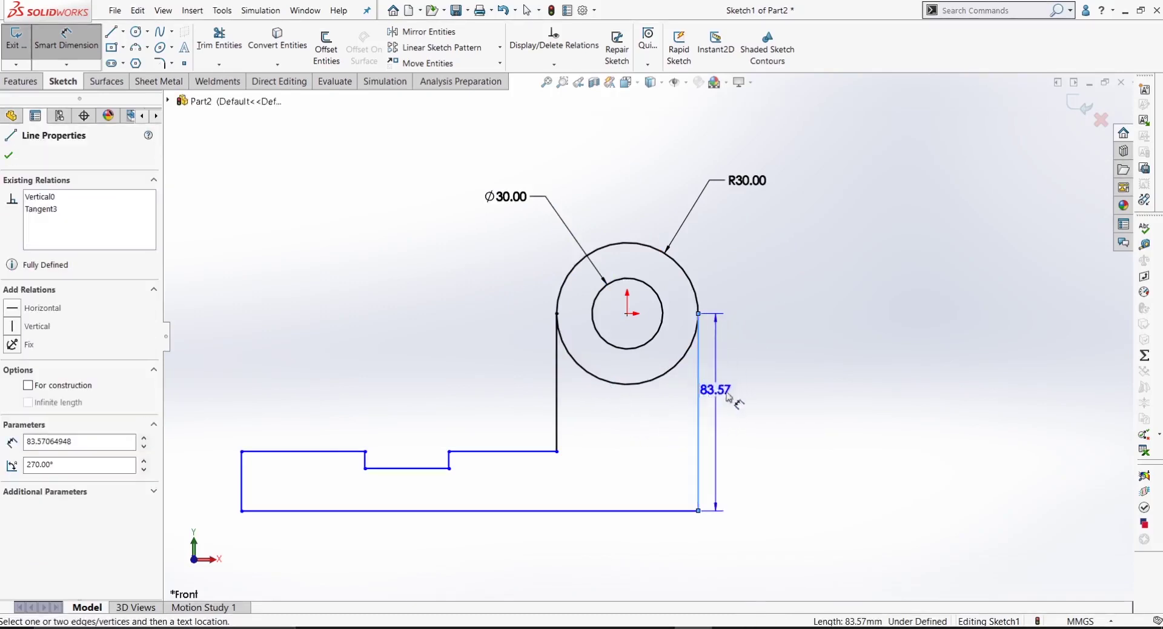
{"action": "left_click", "coordinate": [835, 396]}
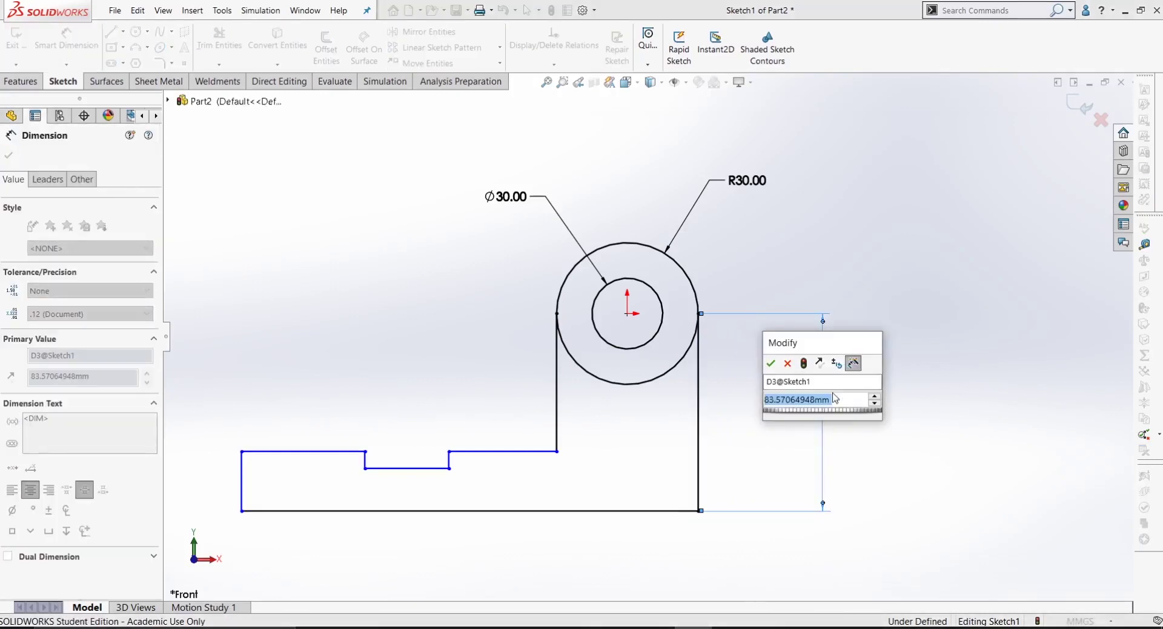
{"action": "type", "text": "40"}
{"action": "key", "text": "Return"}
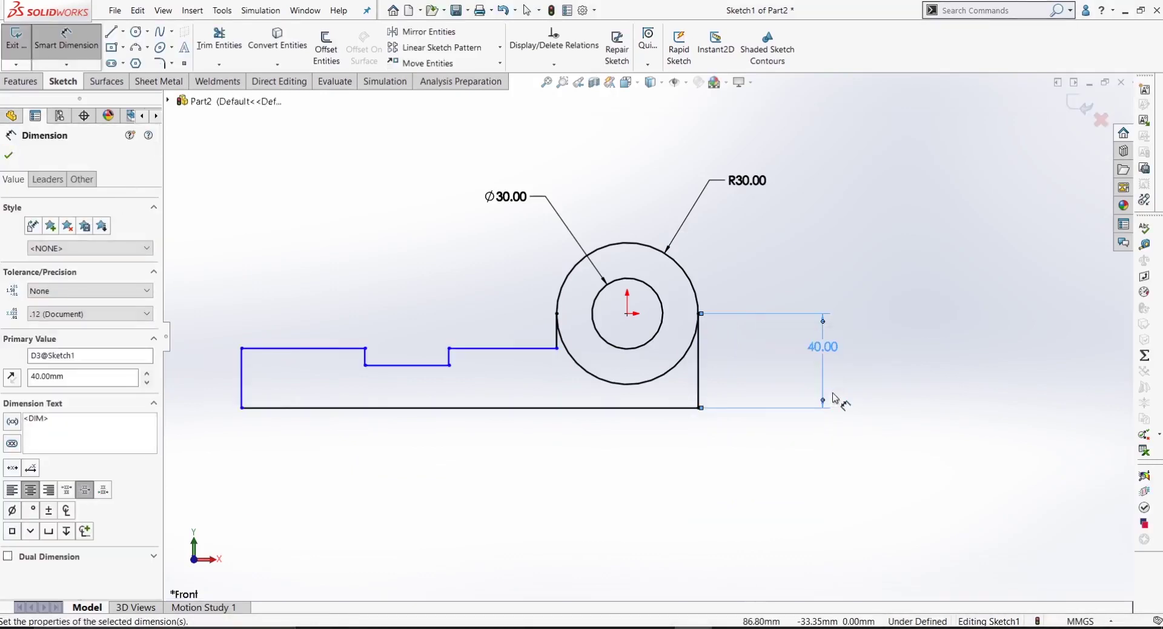
Step: Dimension the bottom horizontal line of the profile at 150 mm, with the dimension placed below it
{"action": "left_click", "coordinate": [511, 408]}
{"action": "left_click", "coordinate": [481, 482]}
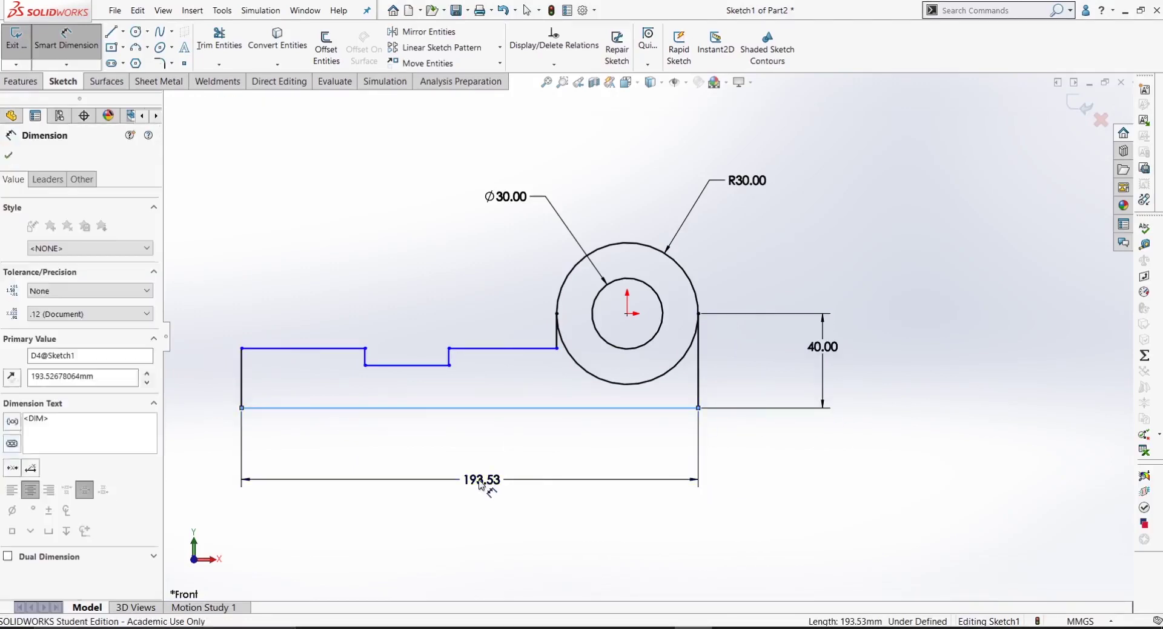
{"action": "type", "text": "150"}
{"action": "key", "text": "Return"}
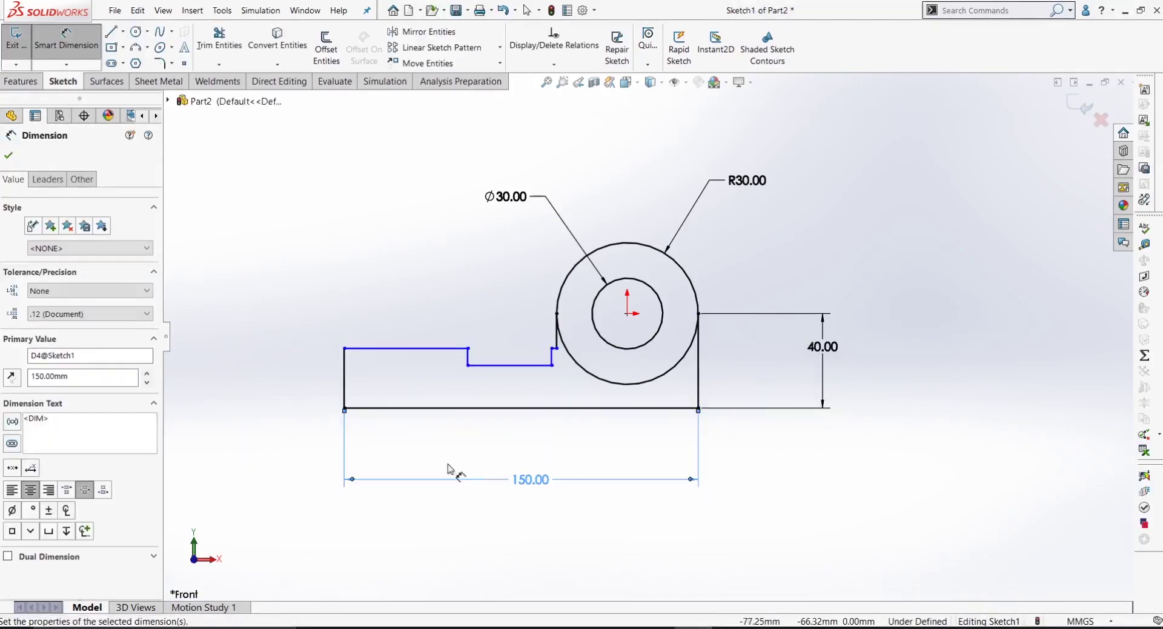
Step: Dimension the left vertical edge of the base at 20 mm, with the dimension placed to its left
{"action": "left_click", "coordinate": [344, 400]}
{"action": "left_click", "coordinate": [260, 385]}
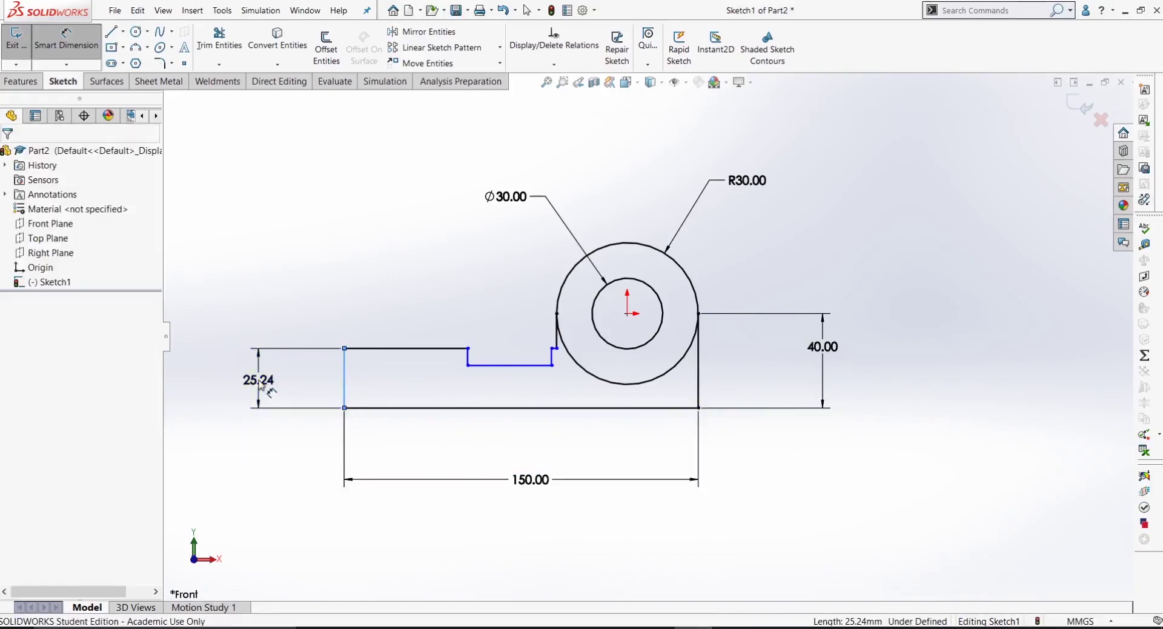
{"action": "type", "text": "20"}
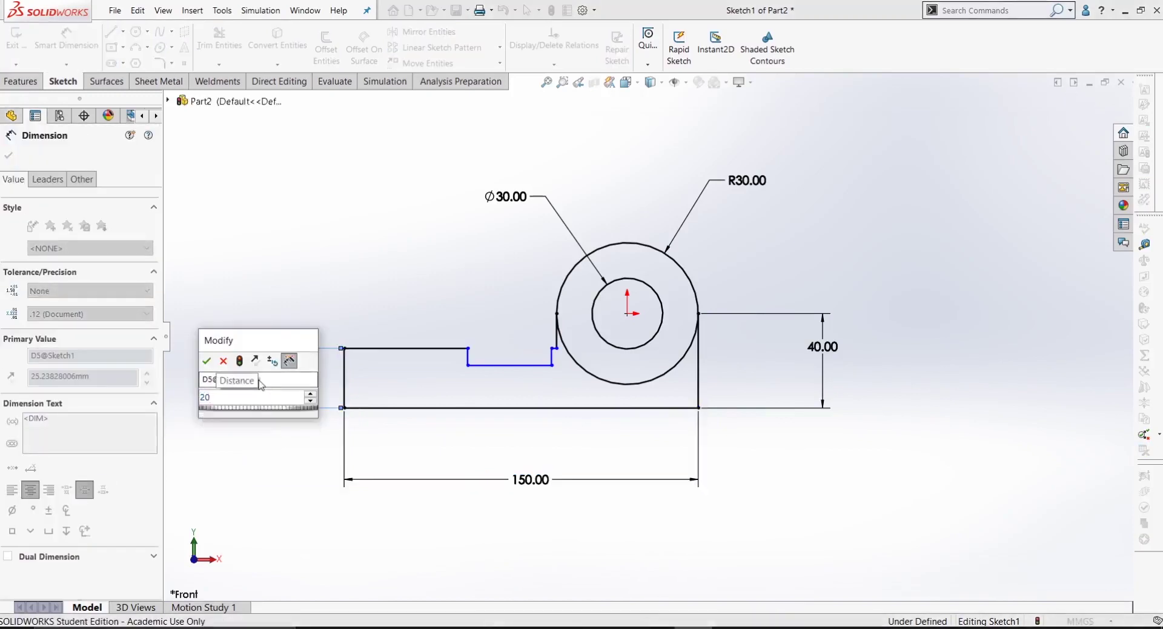
{"action": "key", "text": "Return"}
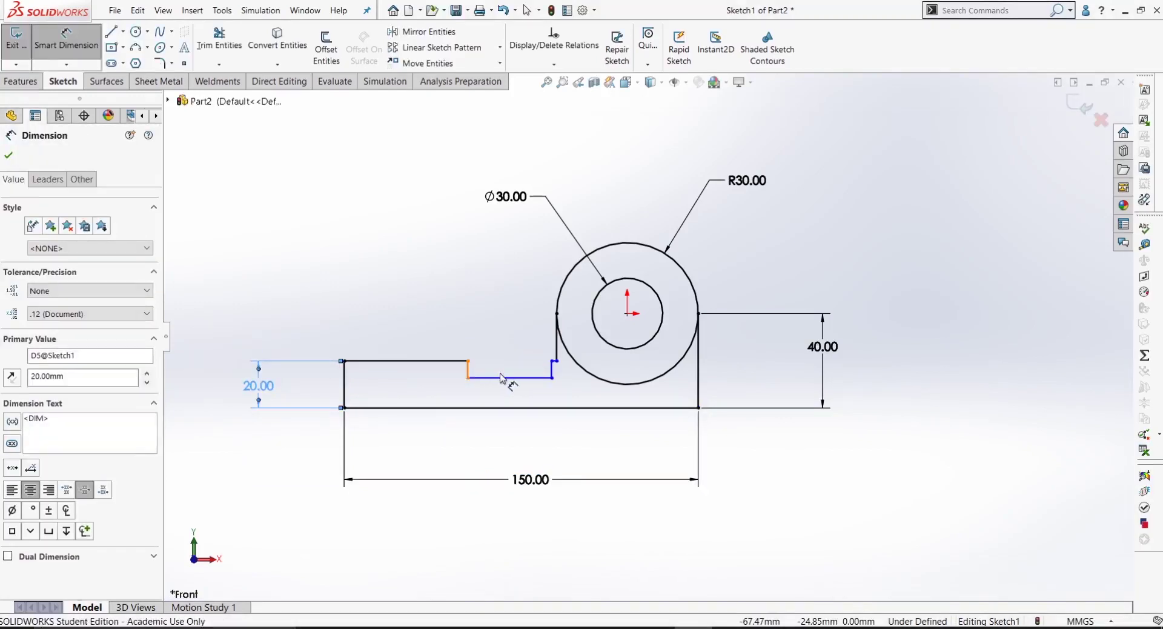
Step: Dimension the left vertical side of the notch with a depth of 5 mm
{"action": "left_click", "coordinate": [468, 372]}
{"action": "left_click", "coordinate": [499, 366]}
{"action": "type", "text": "5"}
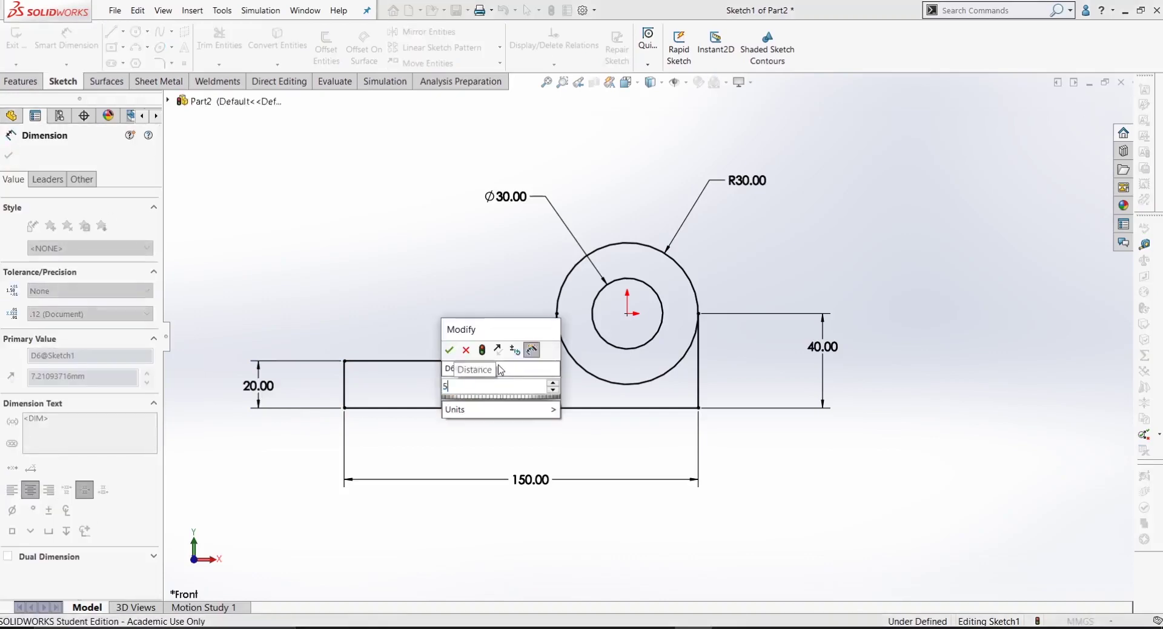
{"action": "key", "text": "Return"}
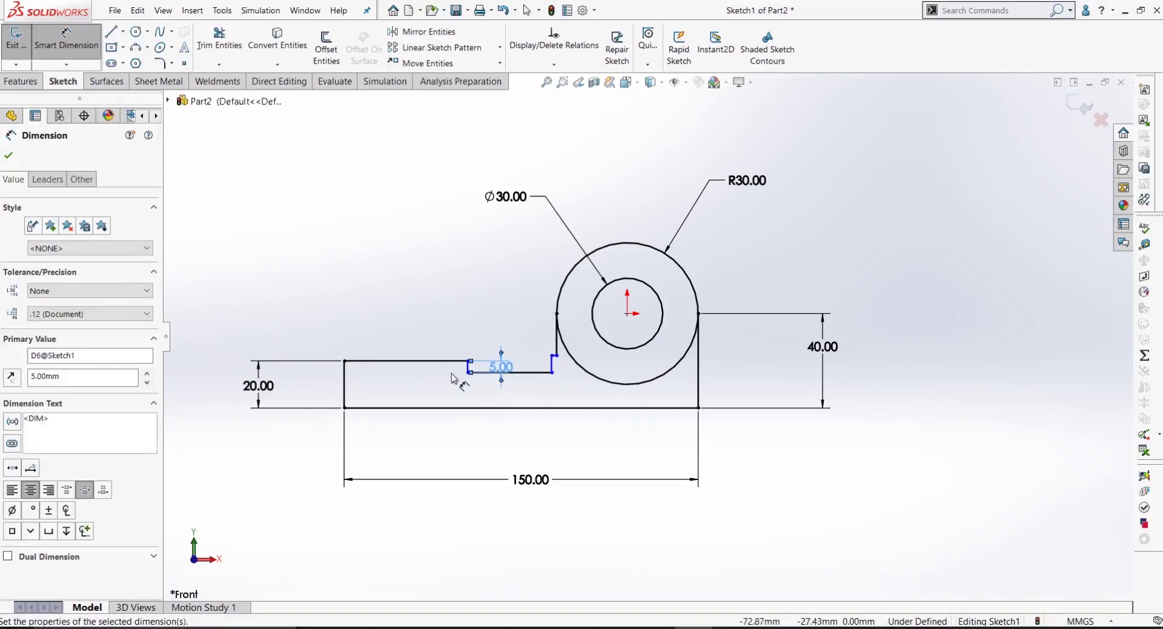
Step: Dimension the top horizontal line left of the notch at 35 mm
{"action": "left_click", "coordinate": [432, 362]}
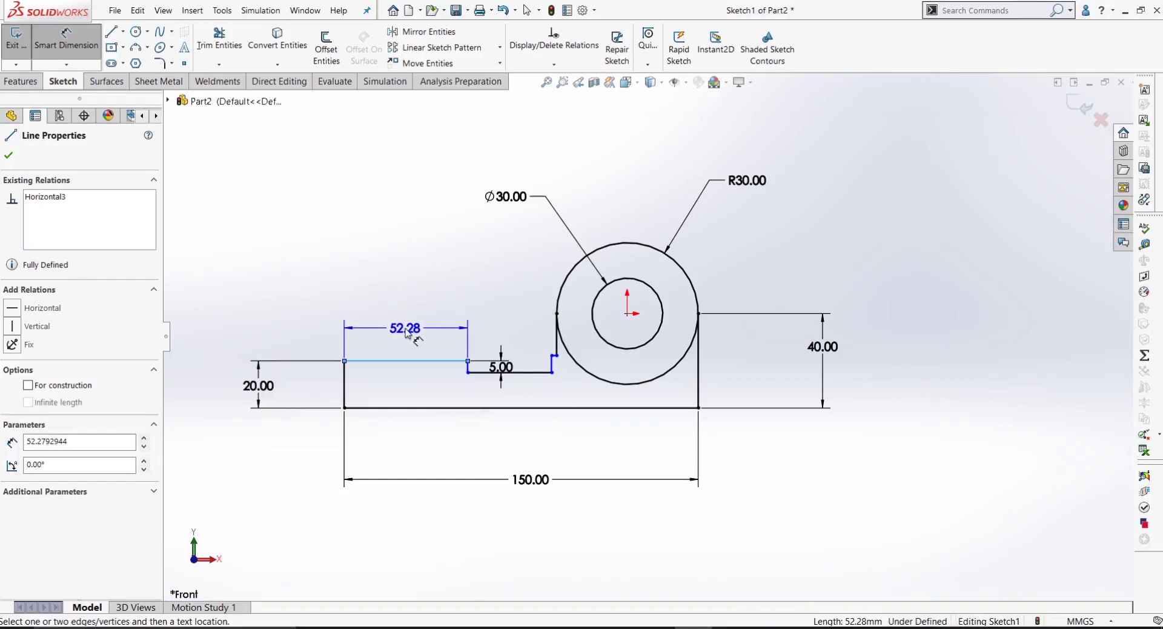
{"action": "left_click", "coordinate": [407, 330]}
{"action": "type", "text": "35"}
{"action": "key", "text": "Return"}
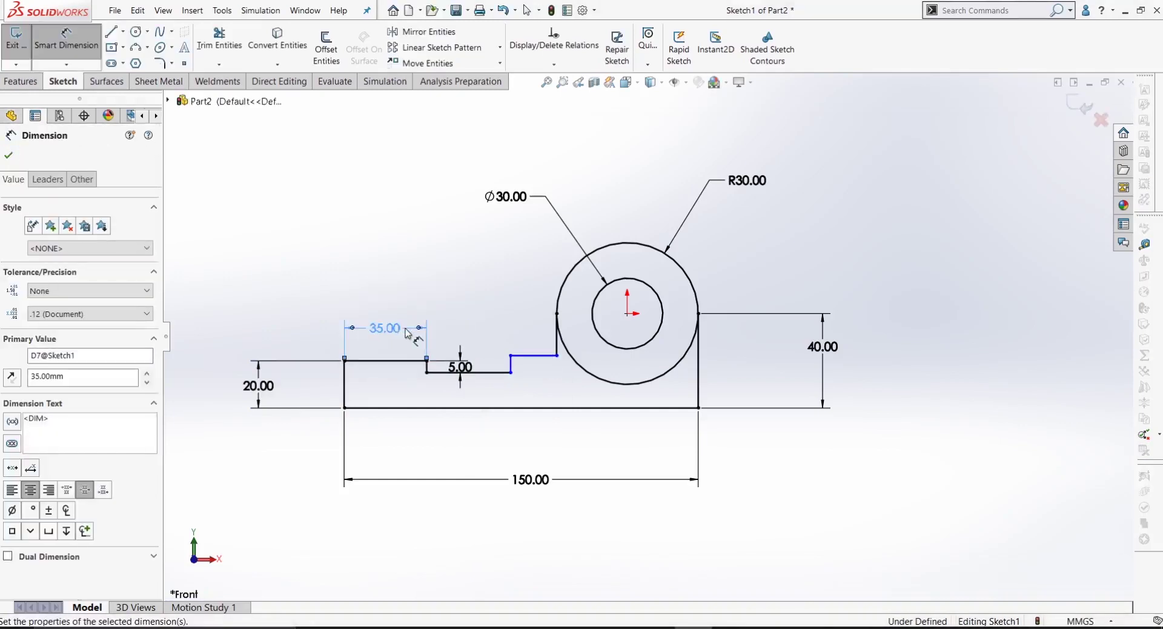
Step: Dimension the notch's bottom line with a width of 25 mm and leave the dimension tool
{"action": "left_click", "coordinate": [495, 361]}
{"action": "left_click", "coordinate": [463, 319]}
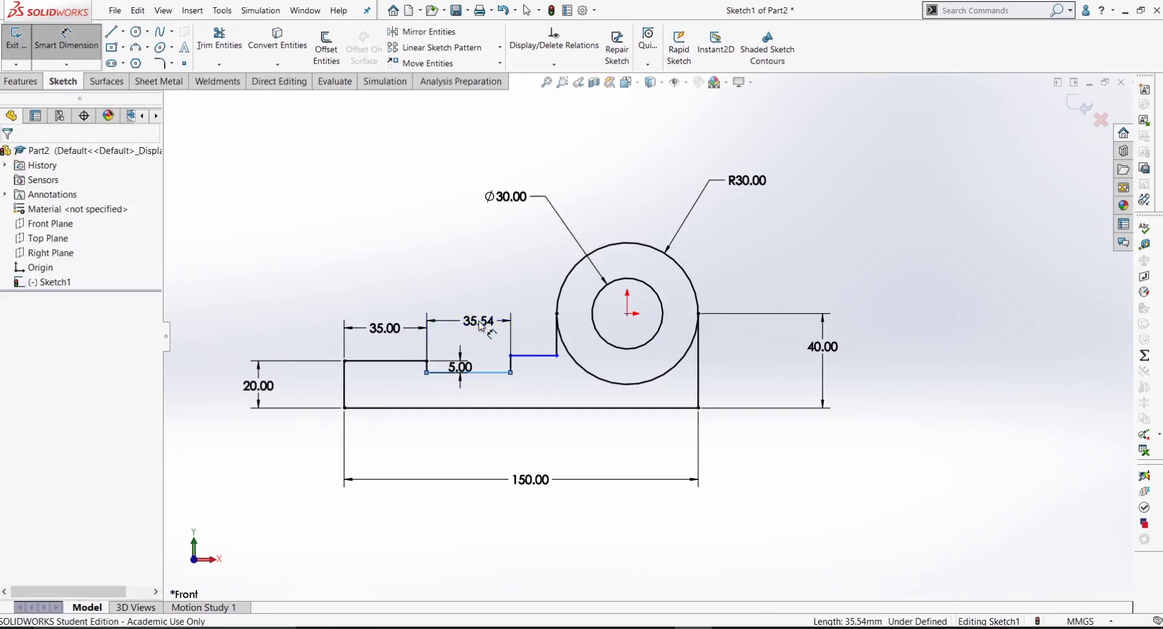
{"action": "type", "text": "25"}
{"action": "key", "text": "Return"}
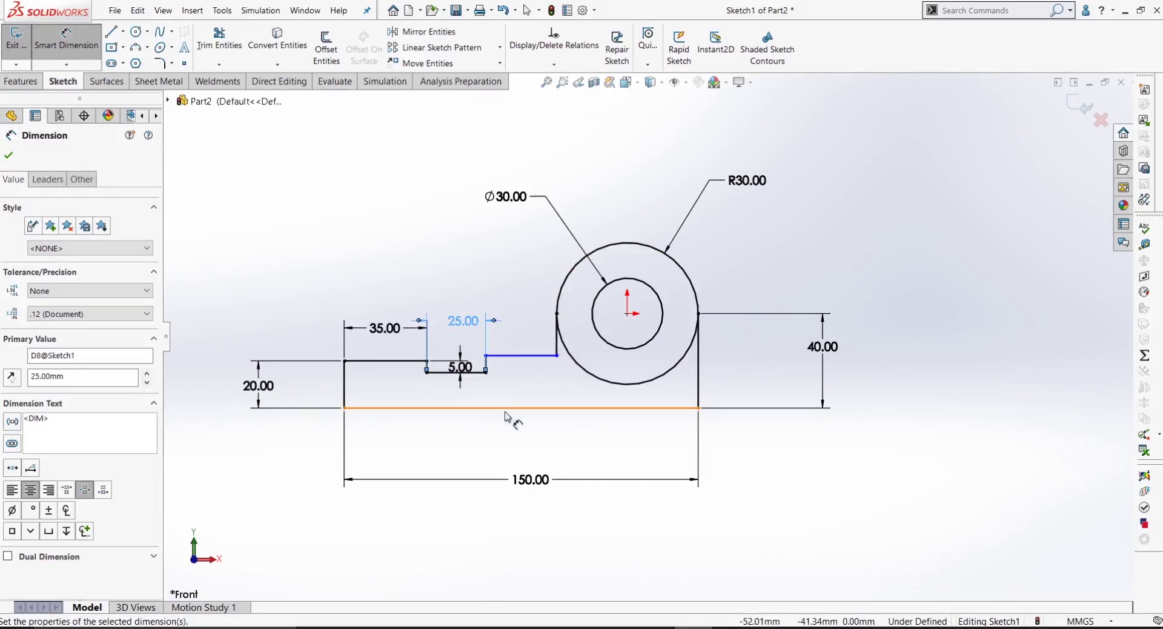
{"action": "left_click", "coordinate": [782, 522]}
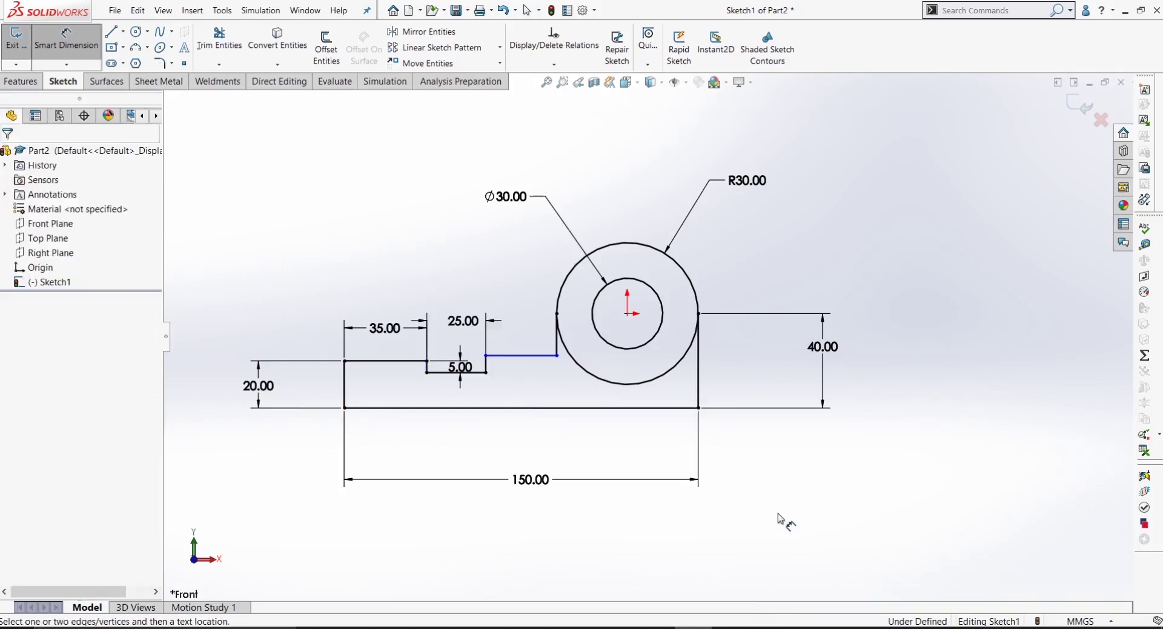
{"action": "key", "text": "Escape"}
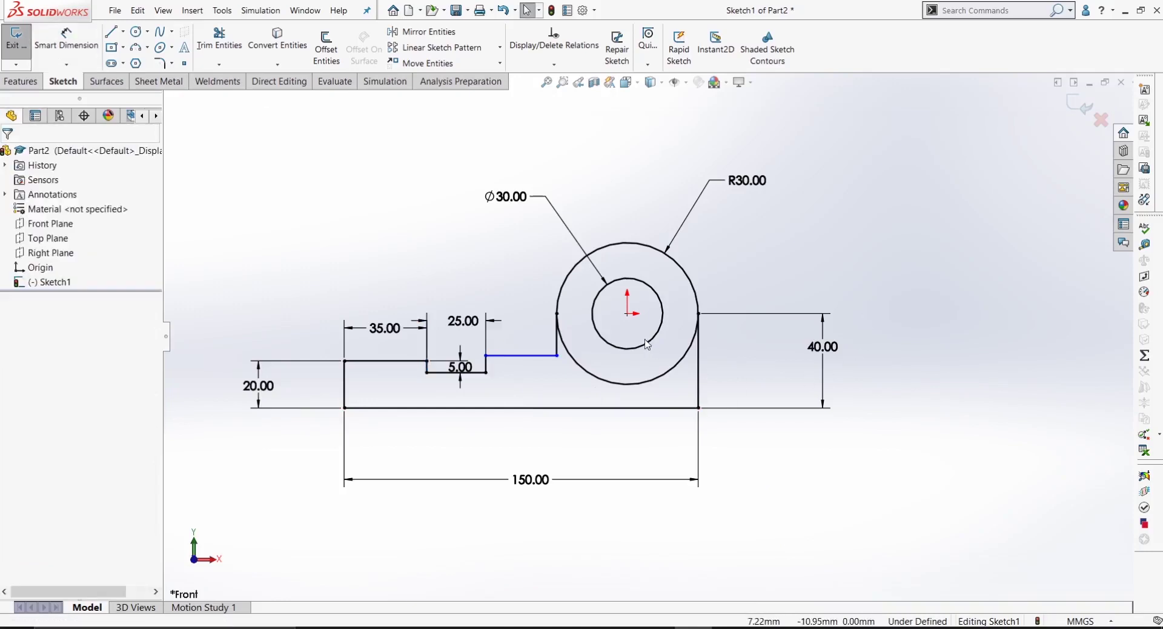
Step: Add a Horizontal relation between the left and right tangent points on the outer circle
{"action": "left_click", "coordinate": [699, 314]}
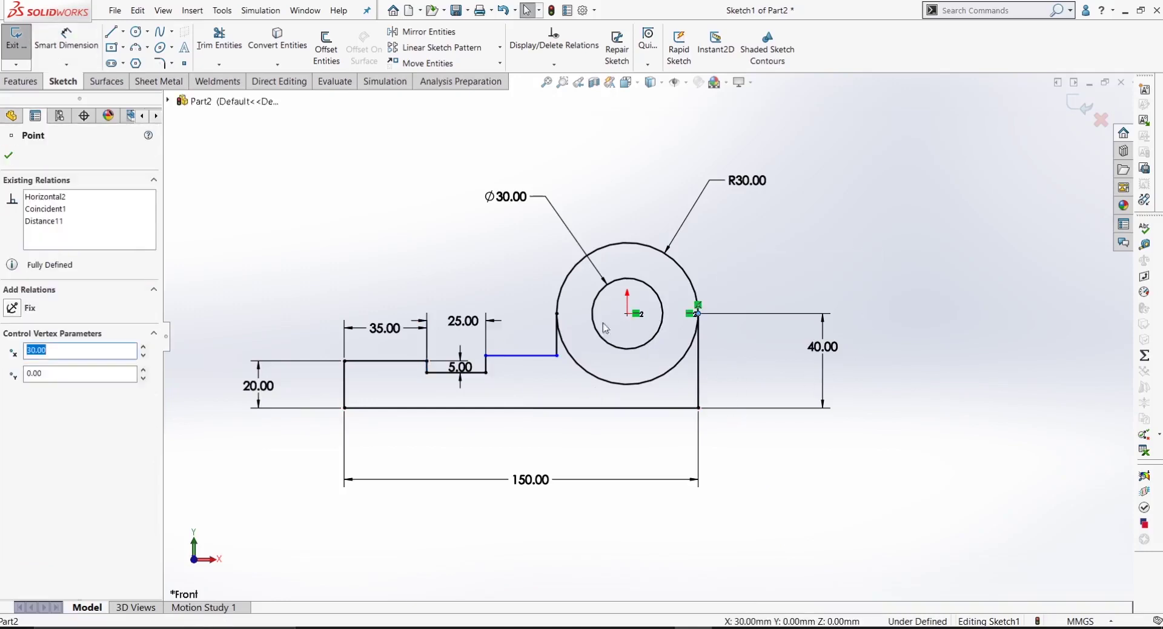
{"action": "left_click", "coordinate": [557, 314], "text": "ctrl"}
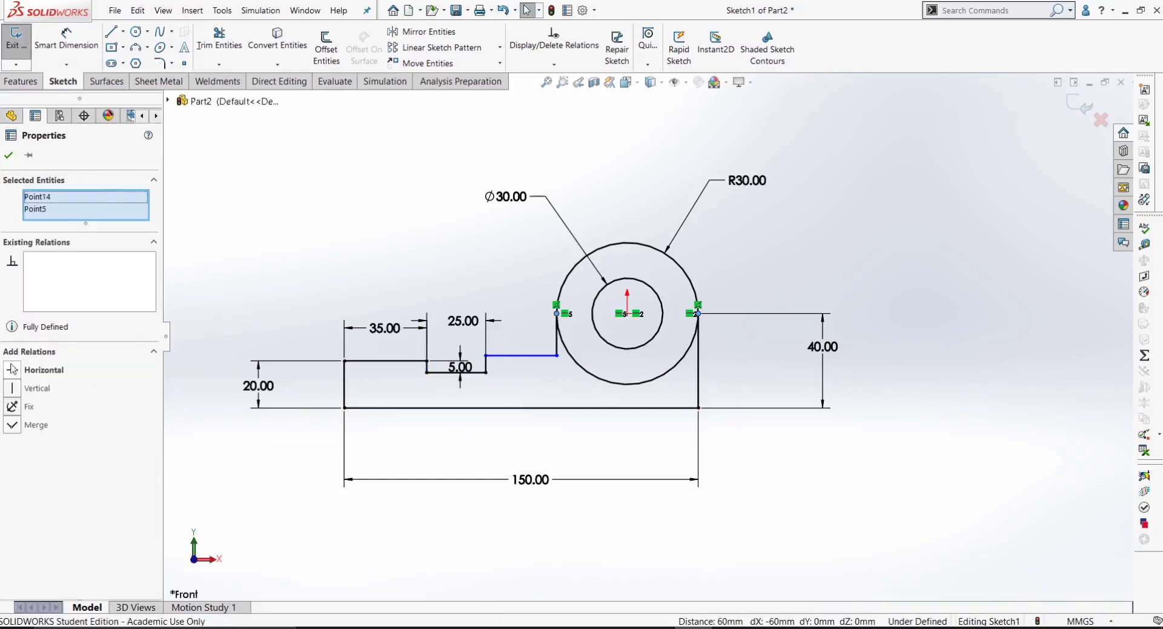
{"action": "left_click", "coordinate": [12, 369]}
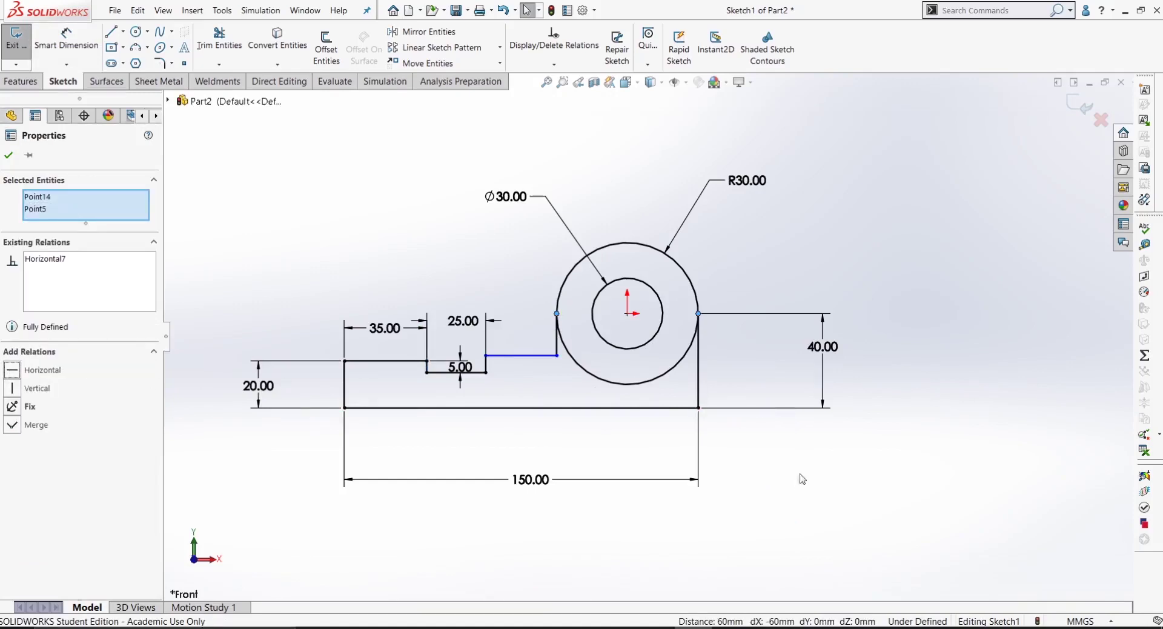
{"action": "left_click", "coordinate": [781, 494]}
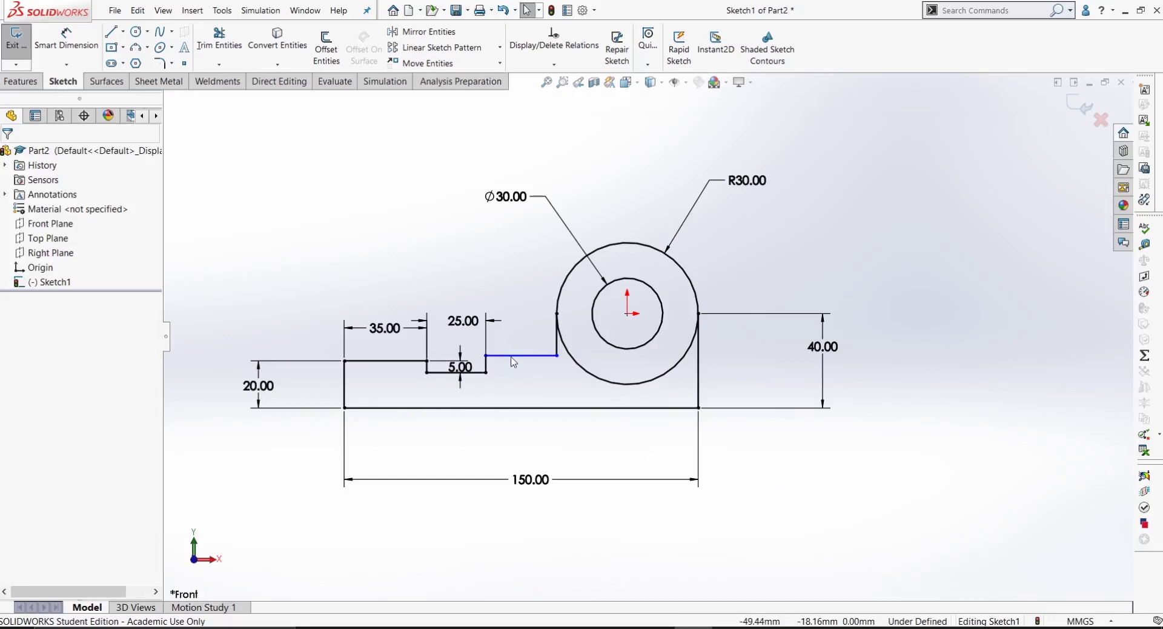
Step: Move the horizontal line between the notch and the outer circle down and up to test its remaining freedom
{"action": "mouse_move", "coordinate": [512, 356]}
{"action": "left_mouse_down"}
{"action": "mouse_move", "coordinate": [527, 284]}
{"action": "mouse_move", "coordinate": [533, 383]}
{"action": "mouse_move", "coordinate": [545, 260]}
{"action": "mouse_move", "coordinate": [554, 519]}
{"action": "mouse_move", "coordinate": [576, 182]}
{"action": "mouse_move", "coordinate": [576, 483]}
{"action": "mouse_move", "coordinate": [557, 378]}
{"action": "left_mouse_up"}
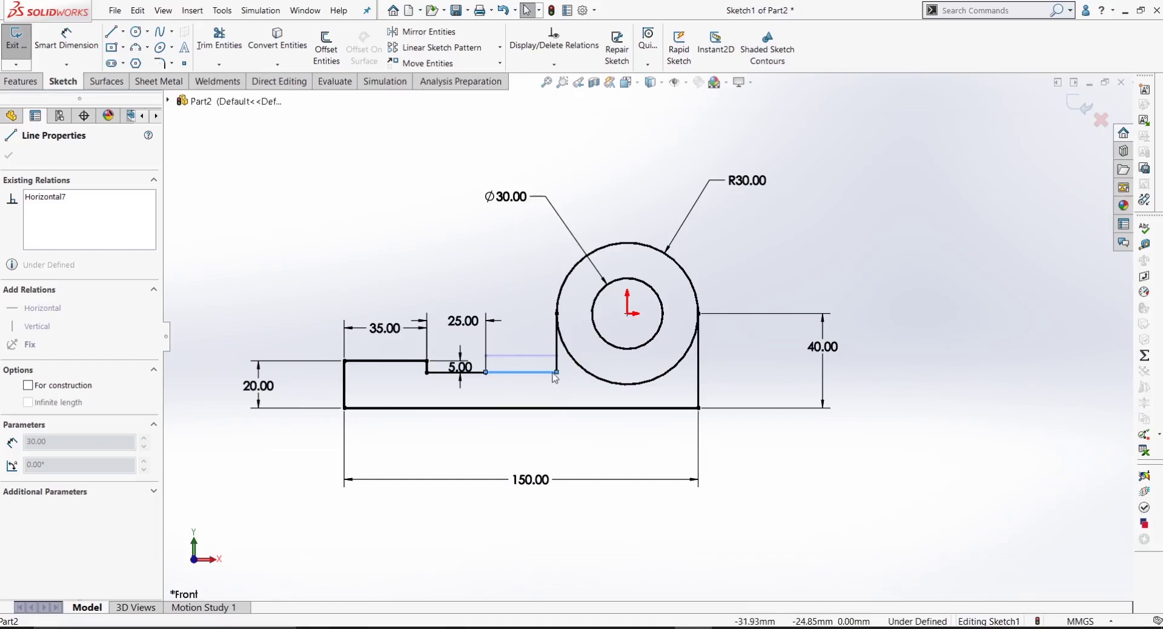
{"action": "left_click_drag", "start_coordinate": [552, 373], "coordinate": [552, 360]}
{"action": "left_click", "coordinate": [534, 419]}
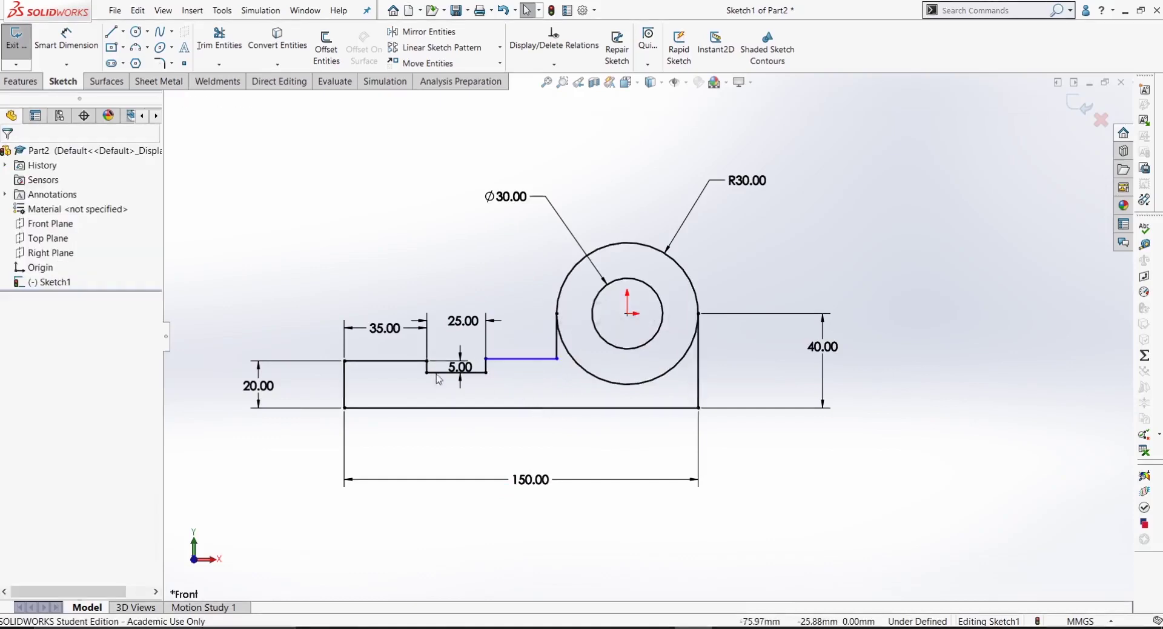
{"action": "left_click", "coordinate": [379, 362]}
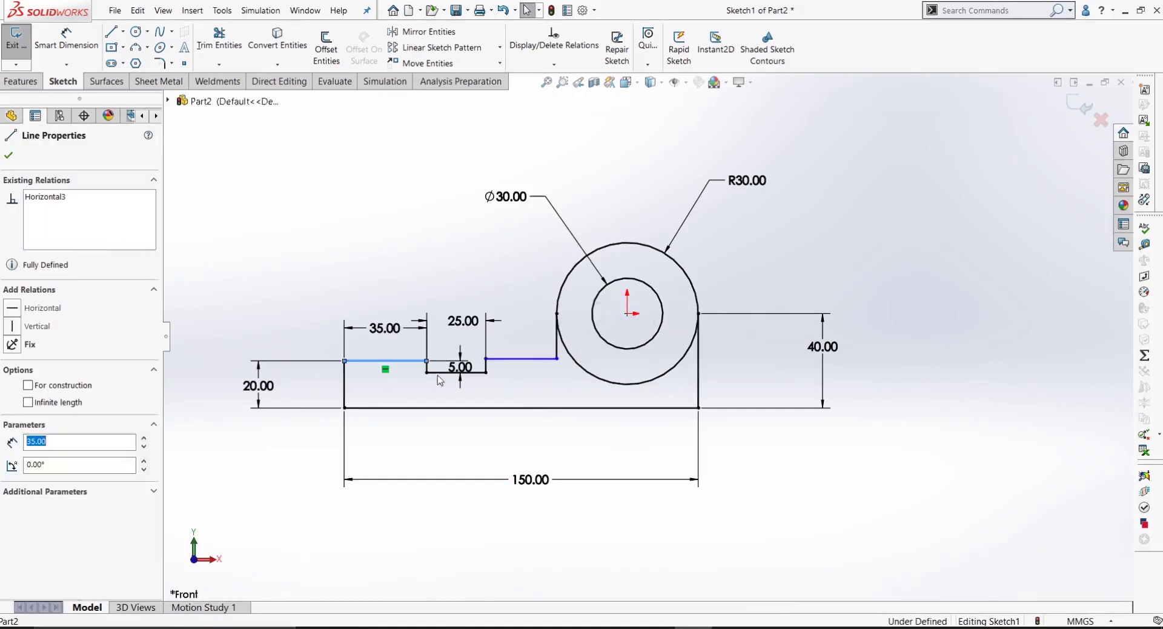
{"action": "left_click", "coordinate": [507, 360], "text": "ctrl"}
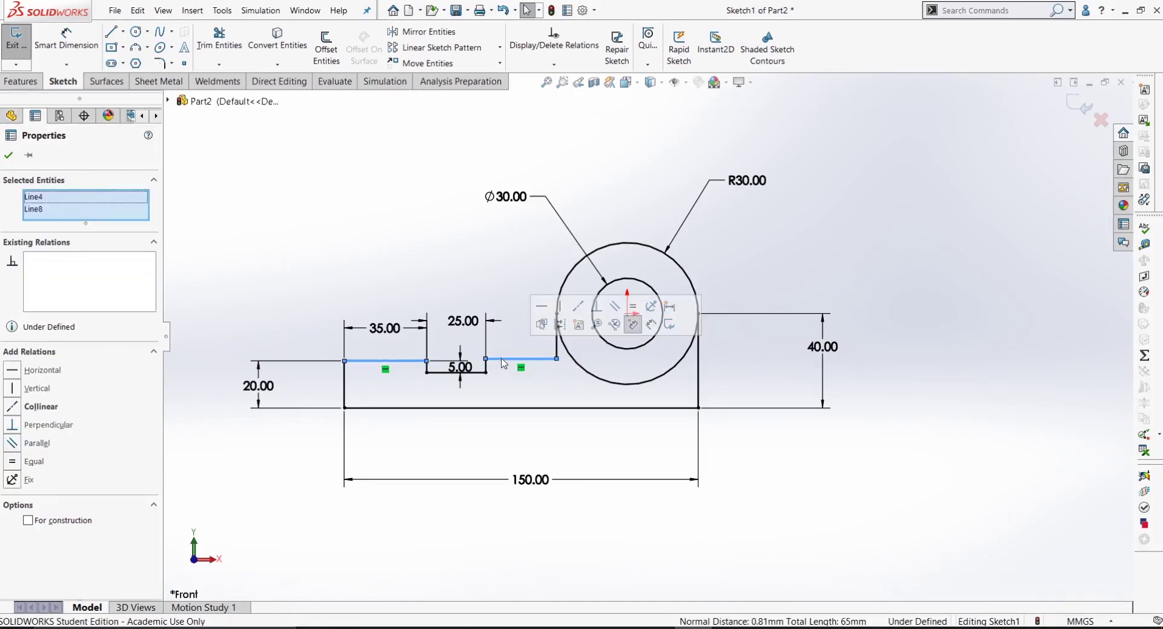
{"action": "left_click", "coordinate": [506, 378]}
Step: Dimension the short vertical line on the notch's right side at 5 mm
{"action": "right_click_drag", "start_coordinate": [503, 374], "coordinate": [497, 343]}
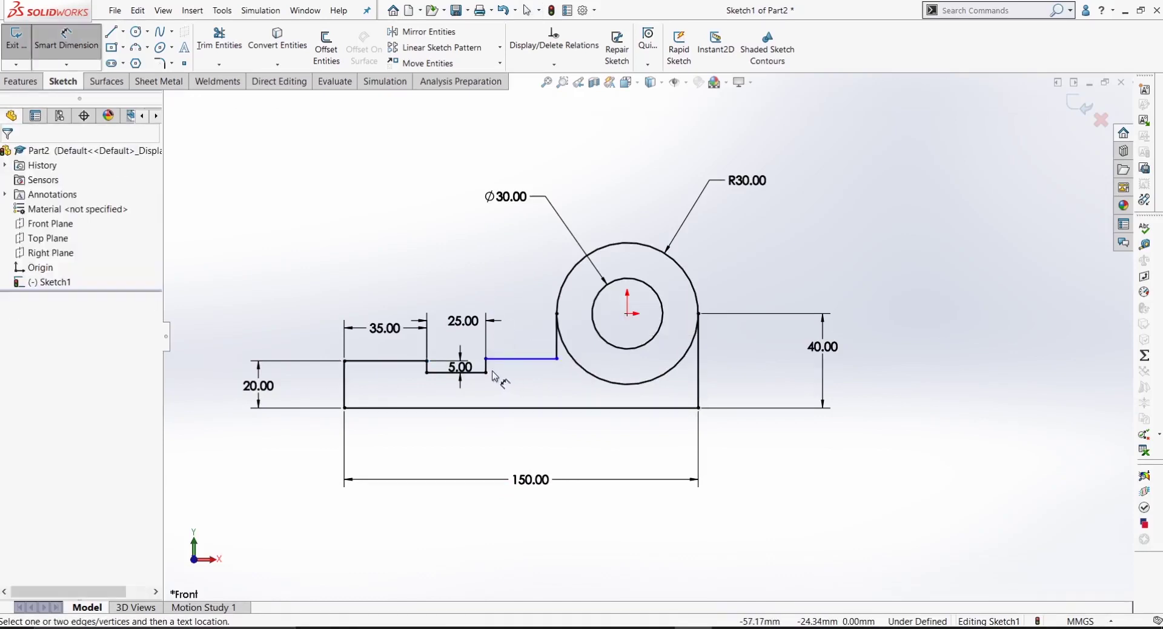
{"action": "scroll", "coordinate": [486, 366], "scroll_direction": "down", "scroll_amount": 3}
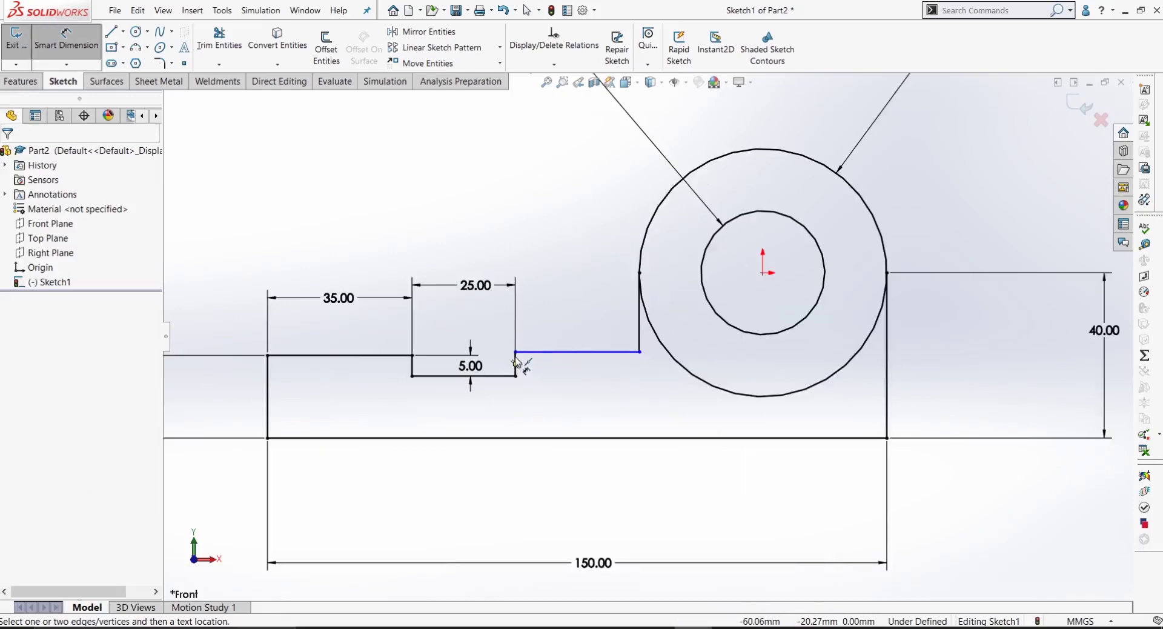
{"action": "scroll", "coordinate": [516, 362], "scroll_direction": "up", "scroll_amount": 2}
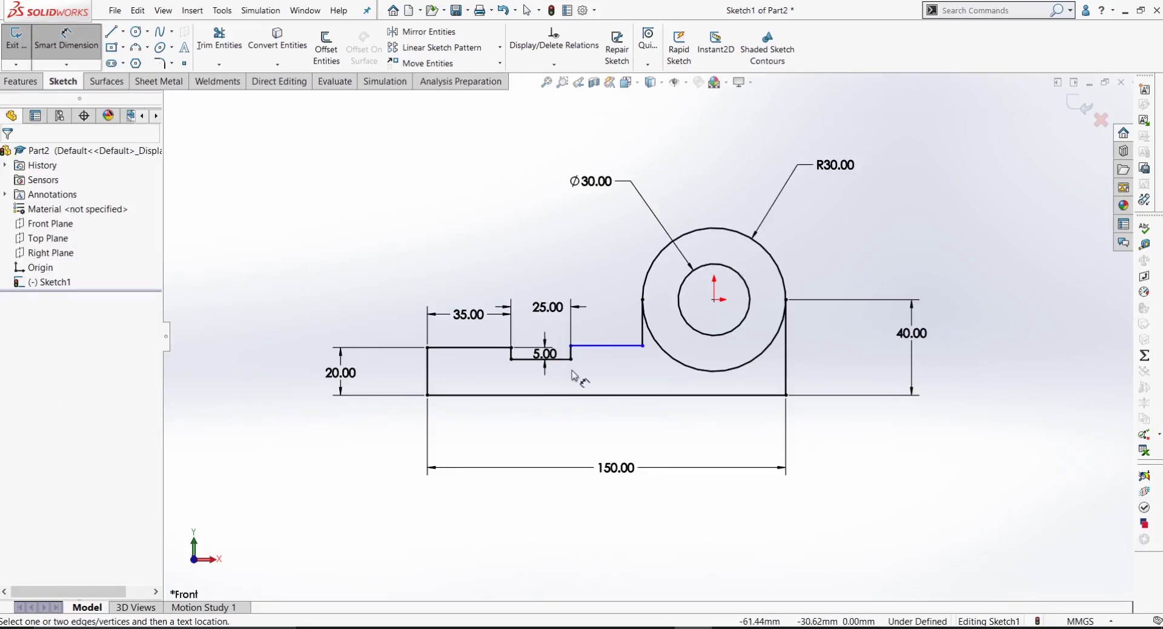
{"action": "scroll", "coordinate": [575, 371], "scroll_direction": "down", "scroll_amount": 2}
{"action": "left_click", "coordinate": [582, 339]}
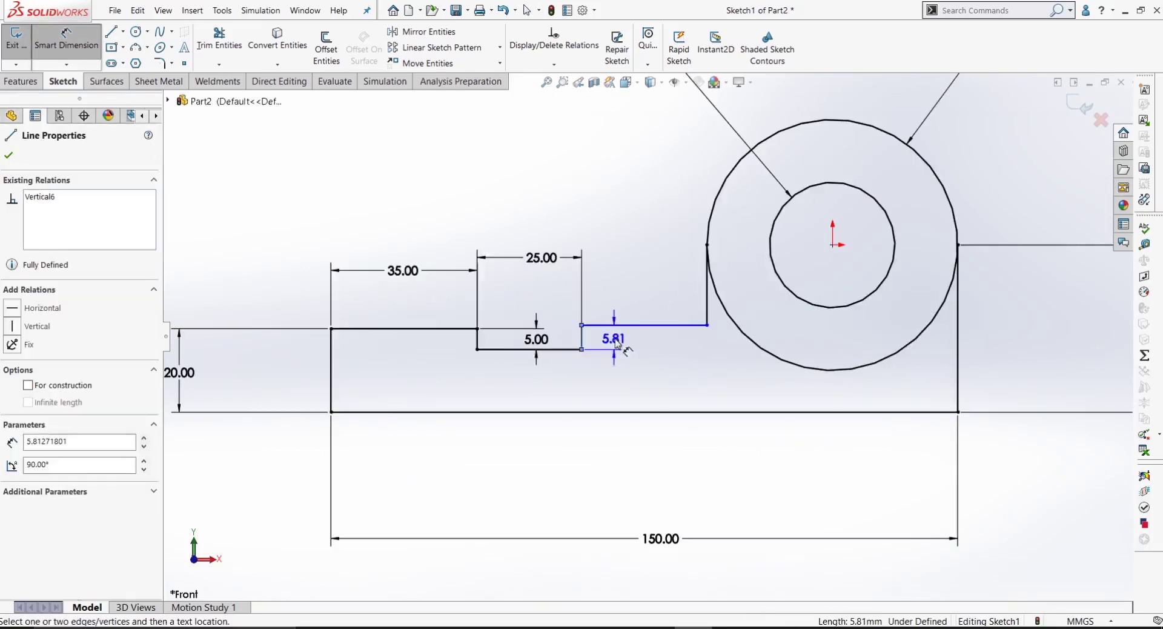
{"action": "left_click", "coordinate": [616, 338]}
{"action": "type", "text": "5"}
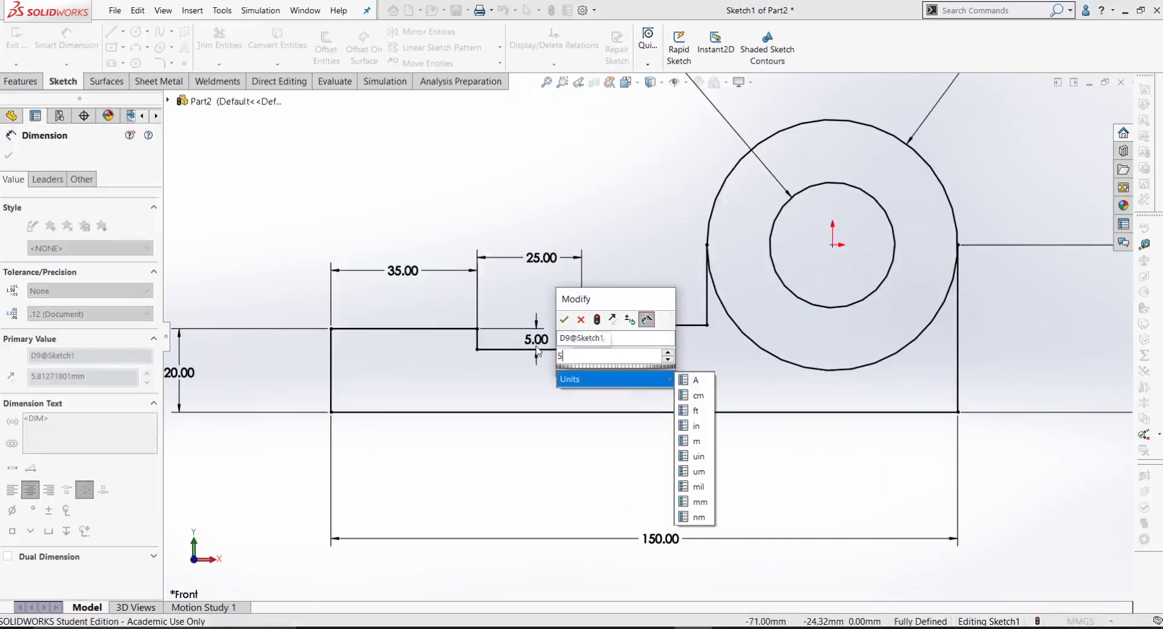
{"action": "left_click", "coordinate": [567, 320]}
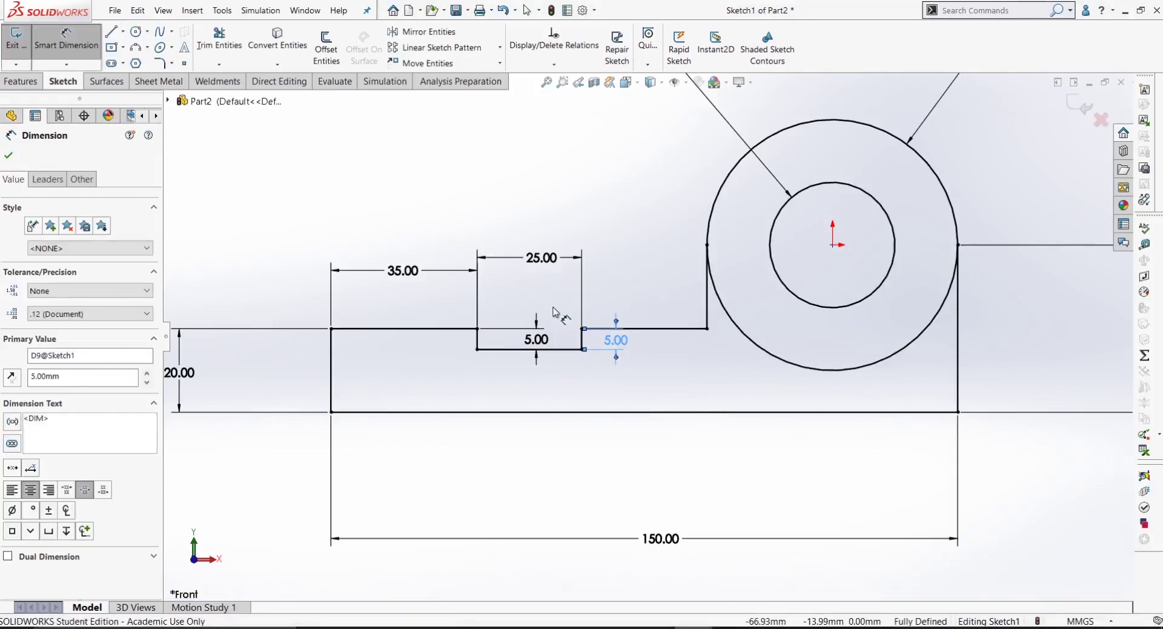
Step: Move the depth dimension of the notch's left side beyond the profile's left end and set it to 10 mm
{"action": "left_click_drag", "start_coordinate": [535, 337], "coordinate": [363, 350]}
{"action": "left_click", "coordinate": [272, 357]}
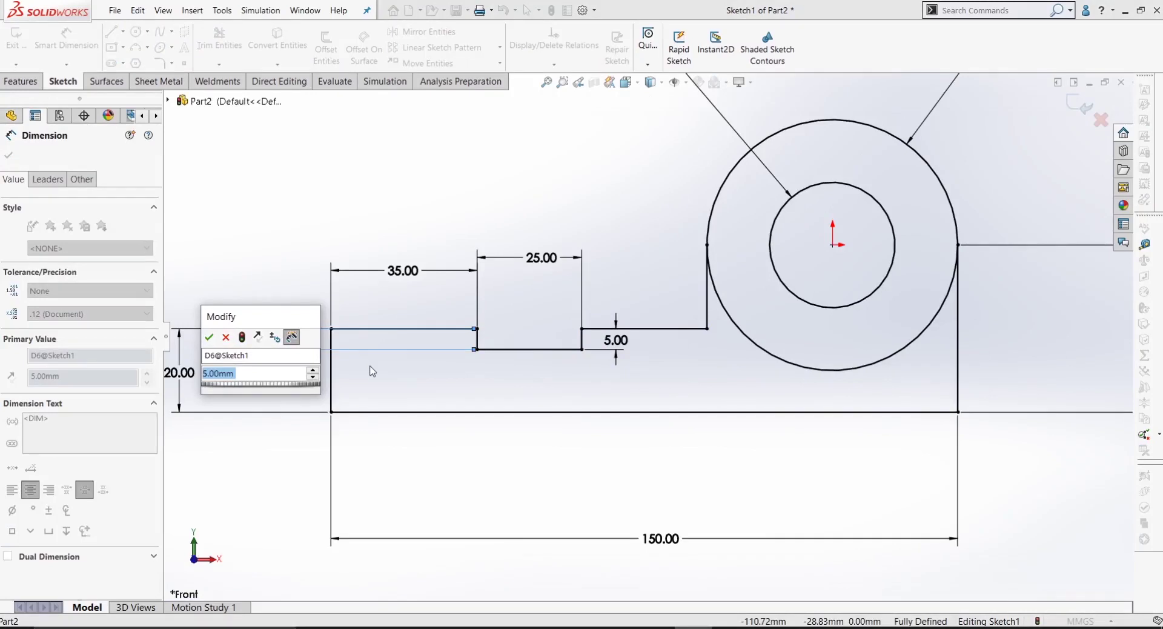
{"action": "type", "text": "10"}
{"action": "key", "text": "Return"}
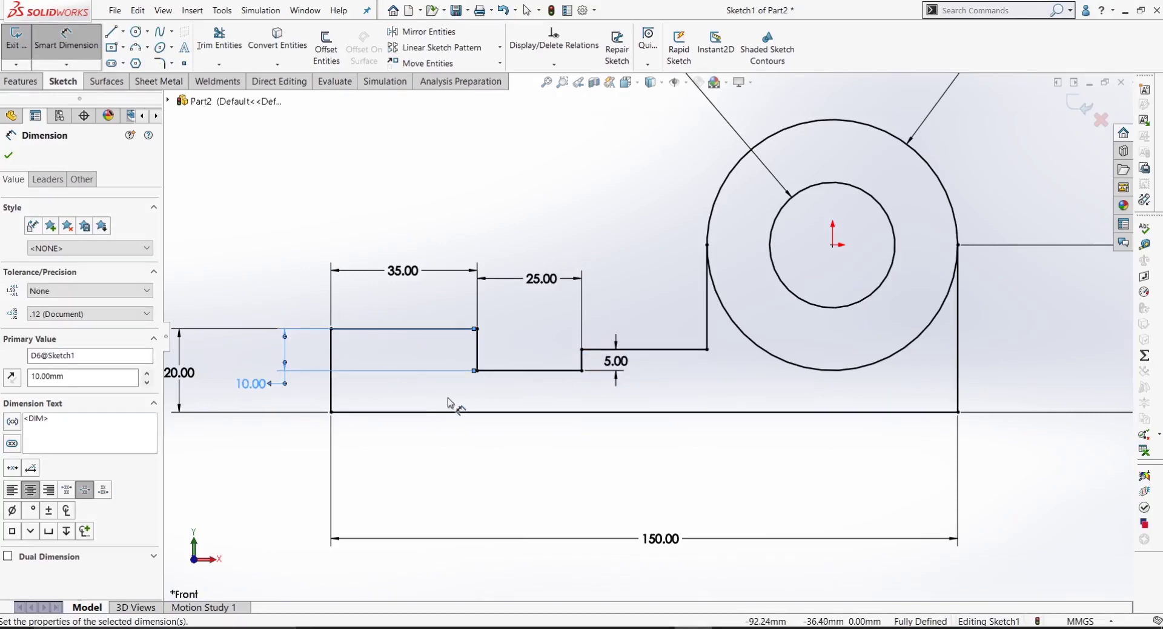
Step: Undo the notch depth edit and its dimension move, and undo the dimension added on the notch's right side
{"action": "key", "text": "ctrl+z"}
{"action": "key", "text": "ctrl+z"}
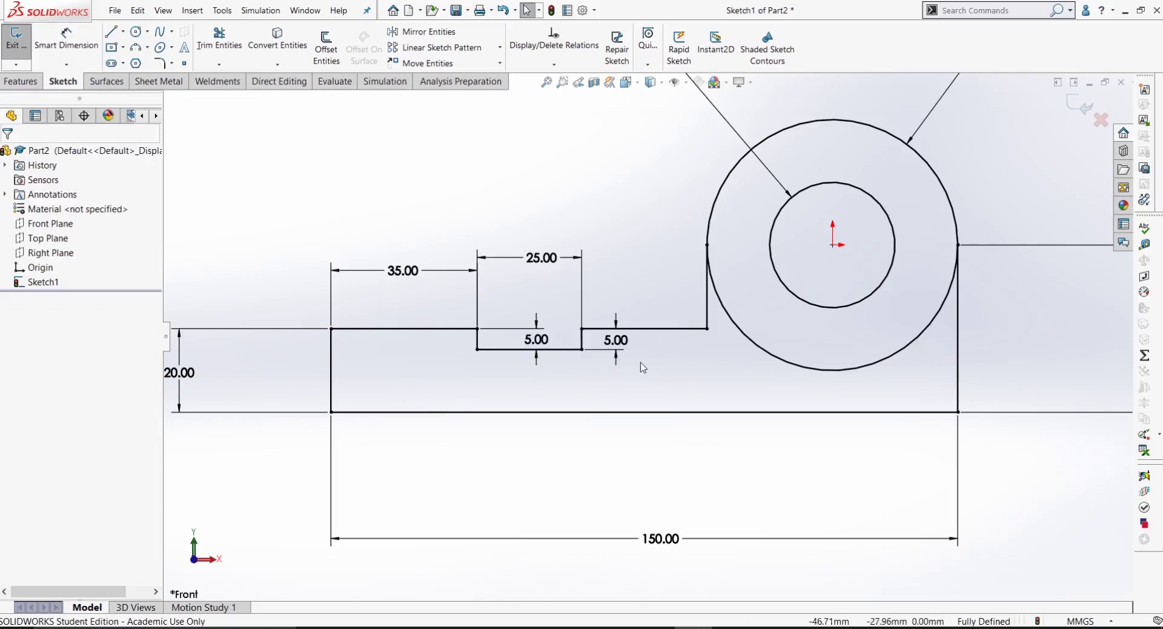
{"action": "key", "text": "ctrl+z"}
{"action": "key", "text": "ctrl+z"}
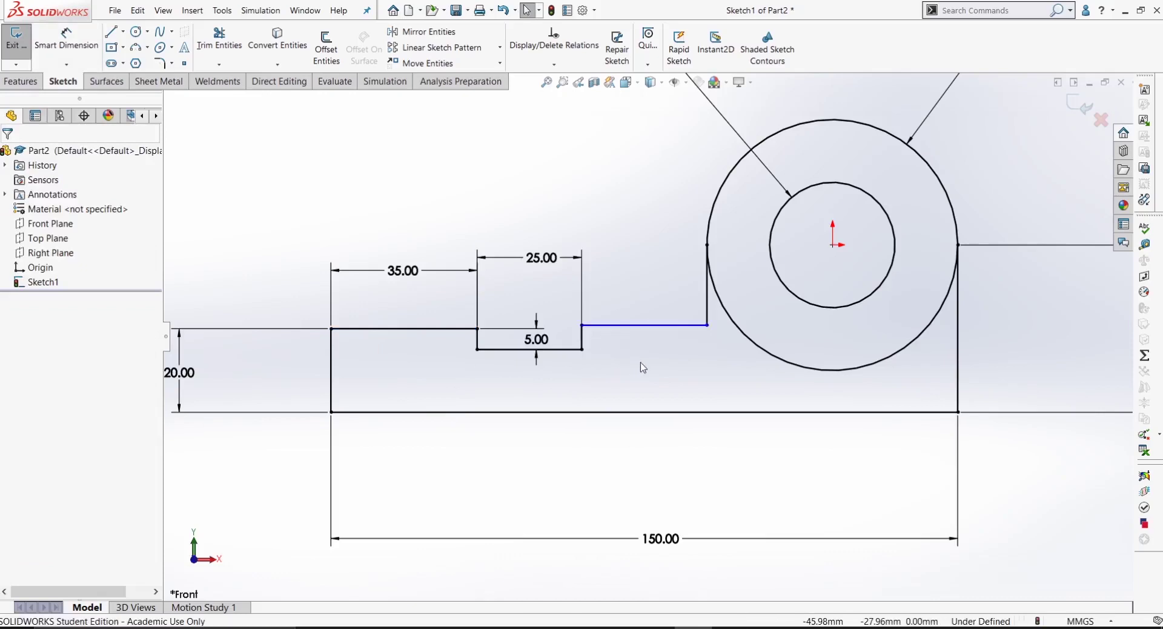
{"action": "right_click_drag", "start_coordinate": [523, 419], "coordinate": [563, 304]}
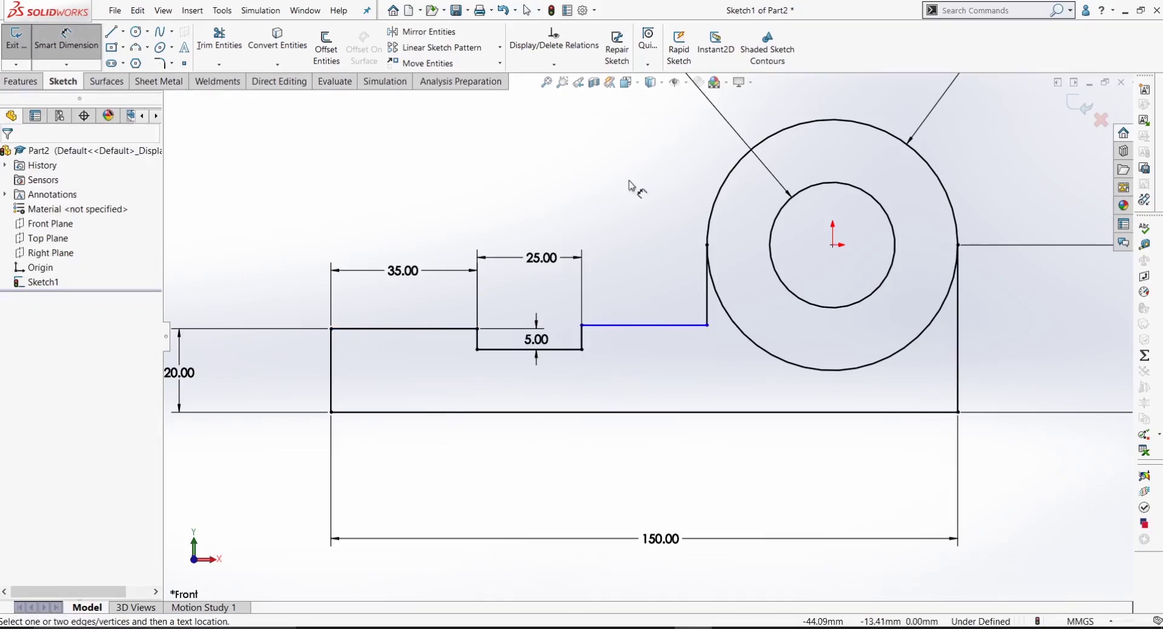
{"action": "key", "text": "Escape"}
{"action": "left_click_drag", "start_coordinate": [662, 307], "coordinate": [621, 362]}
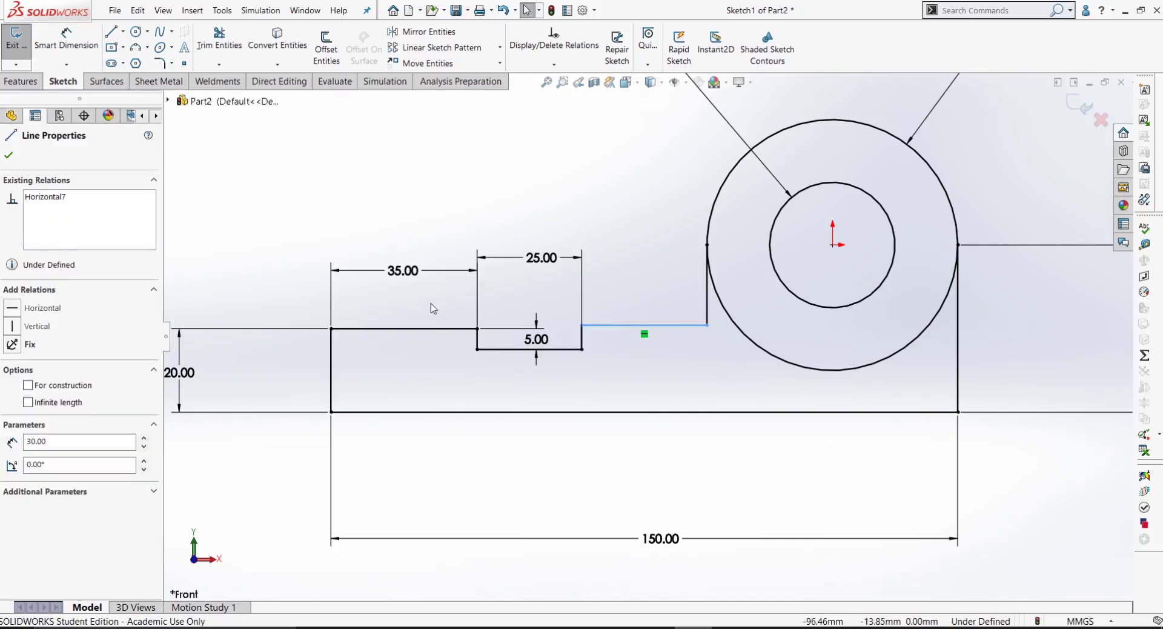
{"action": "left_click_drag", "start_coordinate": [432, 308], "coordinate": [379, 355], "text": "ctrl"}
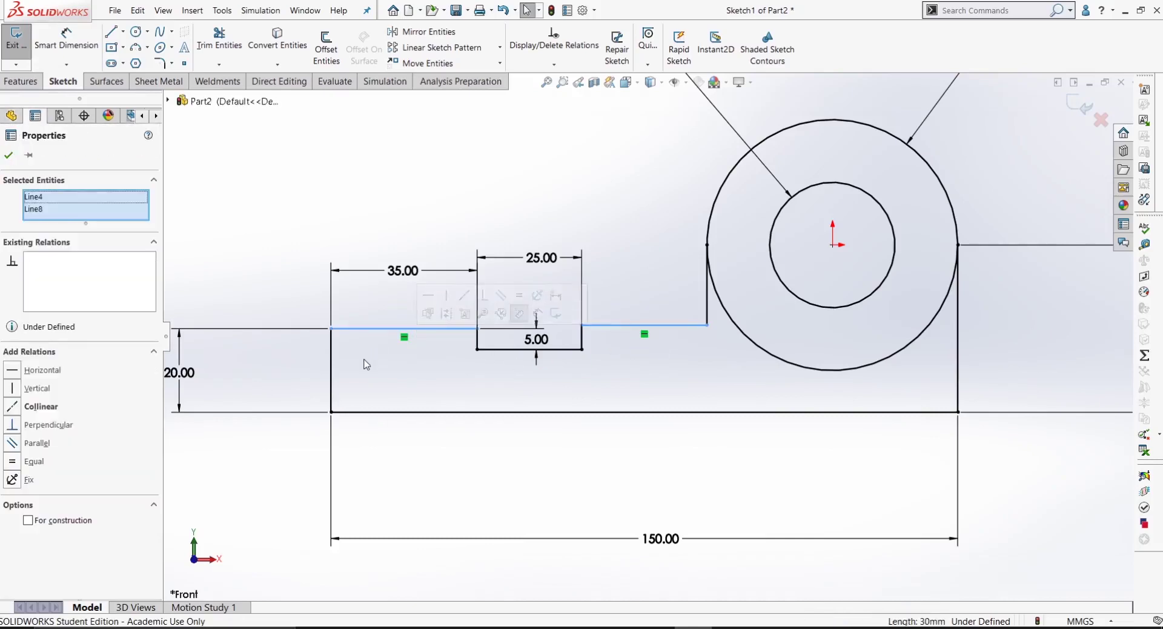
{"action": "left_click", "coordinate": [454, 235]}
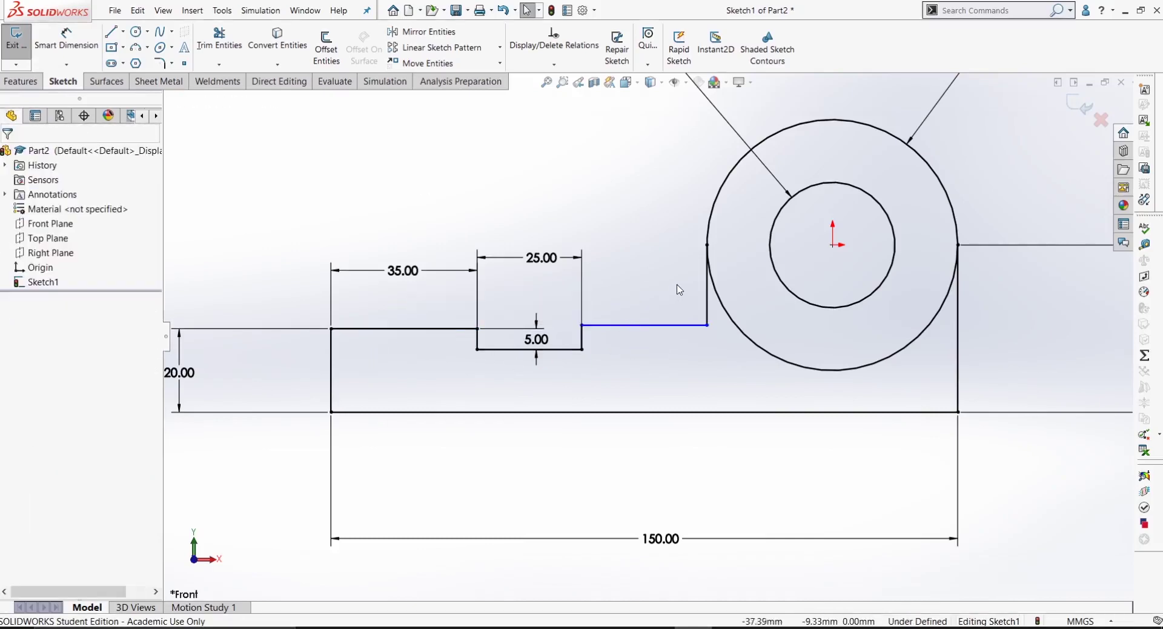
Step: Add a Collinear relation between the horizontal line right of the notch and the top line left of it
{"action": "left_click_drag", "start_coordinate": [679, 290], "coordinate": [621, 344]}
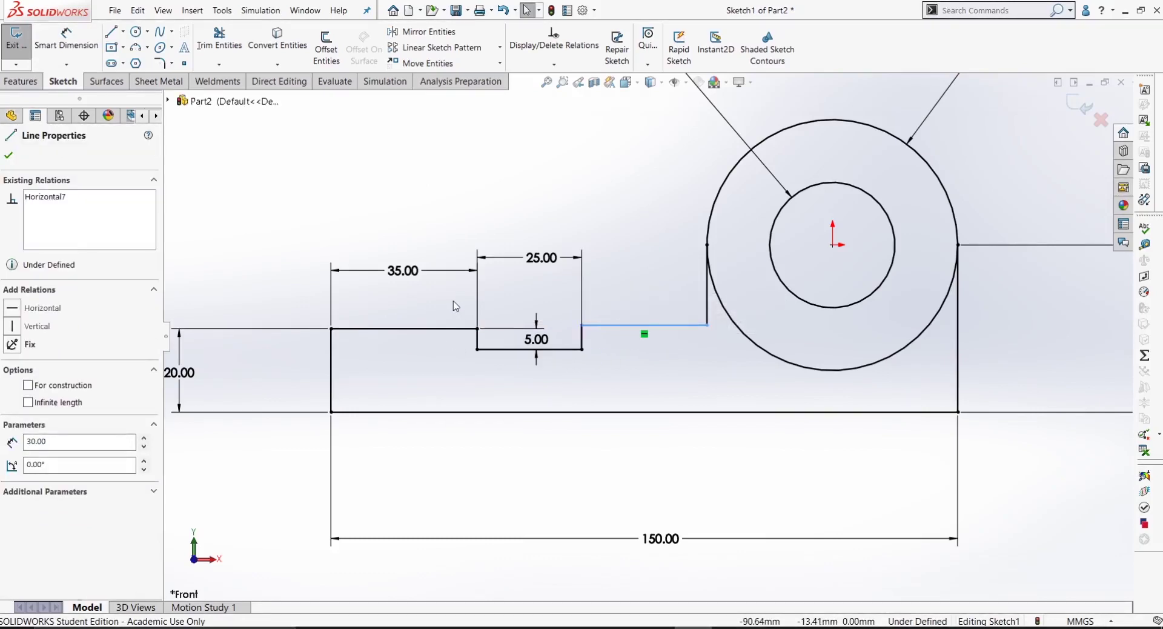
{"action": "left_click_drag", "start_coordinate": [455, 300], "coordinate": [378, 359], "text": "ctrl"}
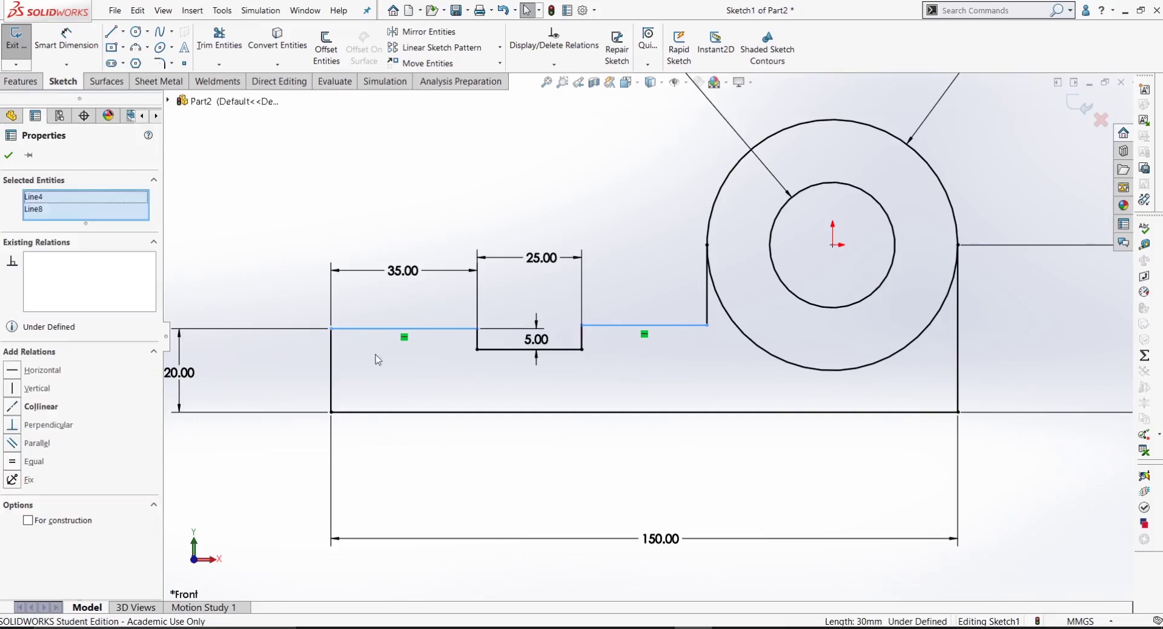
{"action": "left_click", "coordinate": [13, 407]}
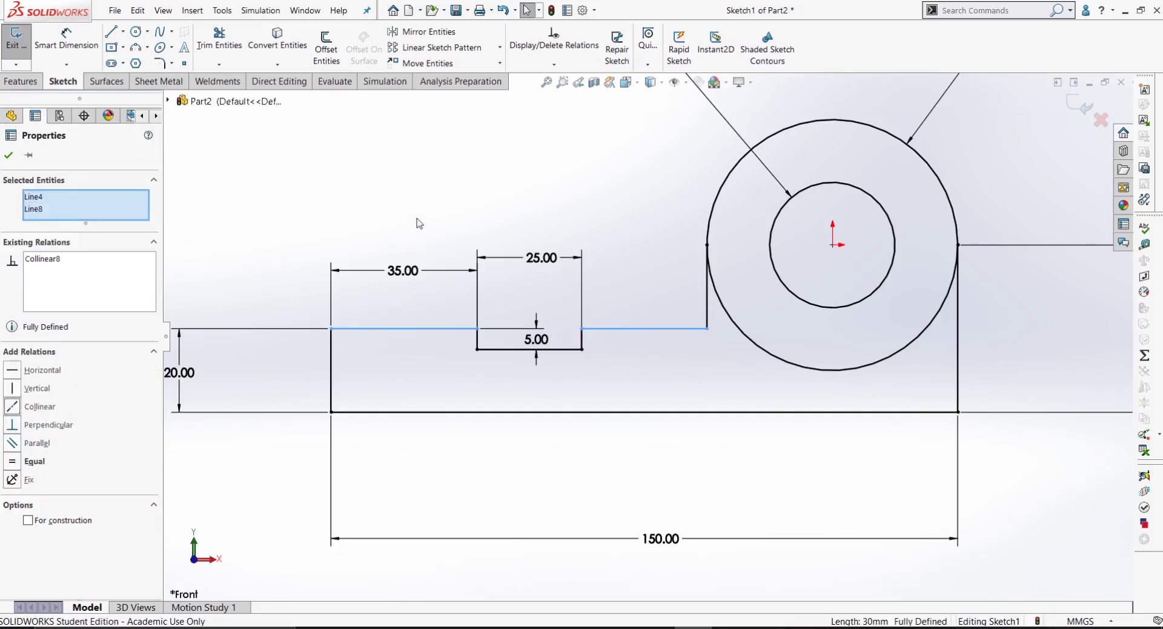
{"action": "key", "text": "Escape"}
{"action": "key", "text": "f"}
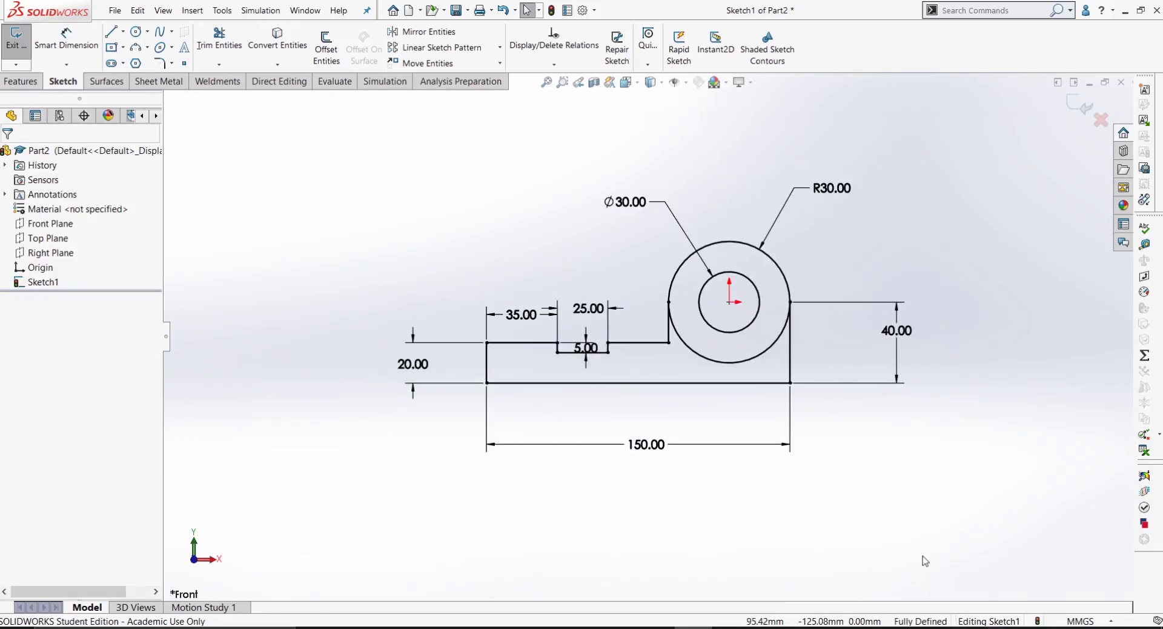
Step: Switch to the Photos app and examine the Sketch 4 drawing's shape and dimensions
{"action": "key", "text": "alt+Tab"}
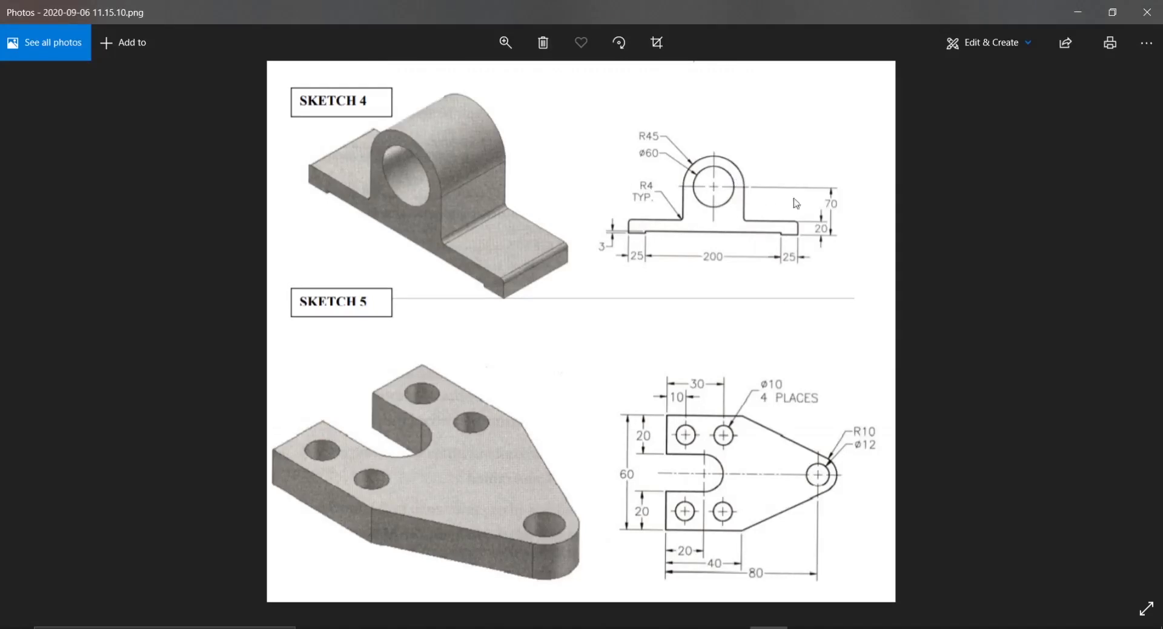
{"action": "scroll", "coordinate": [806, 197], "scroll_direction": "up", "scroll_amount": 4, "text": "ctrl"}
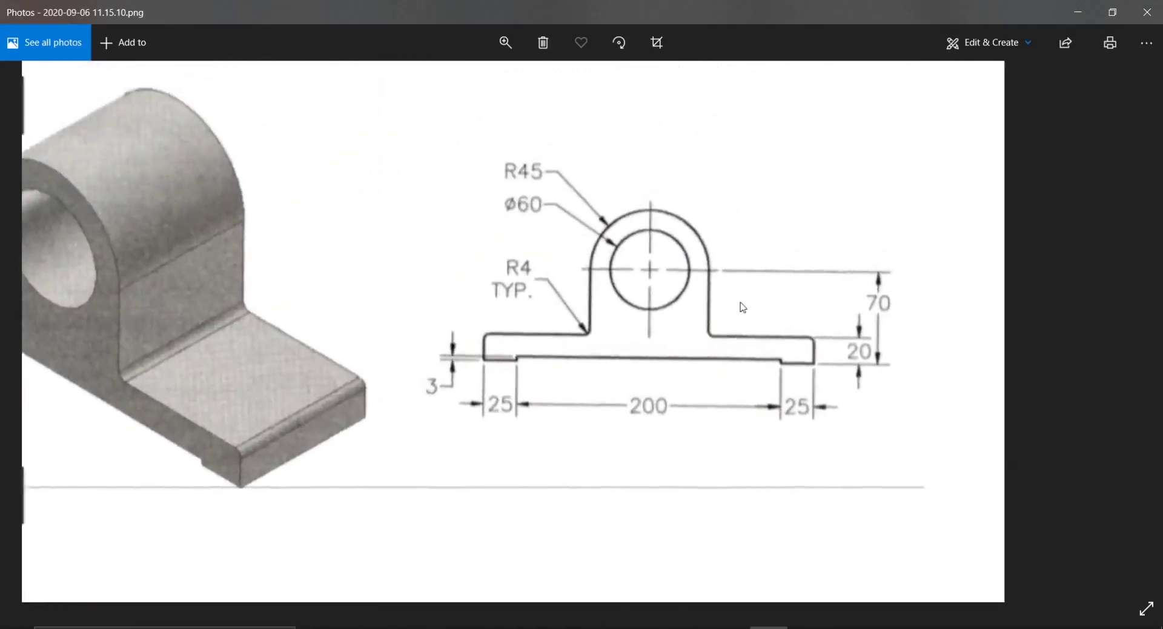
{"action": "left_click_drag", "start_coordinate": [722, 331], "coordinate": [872, 349]}
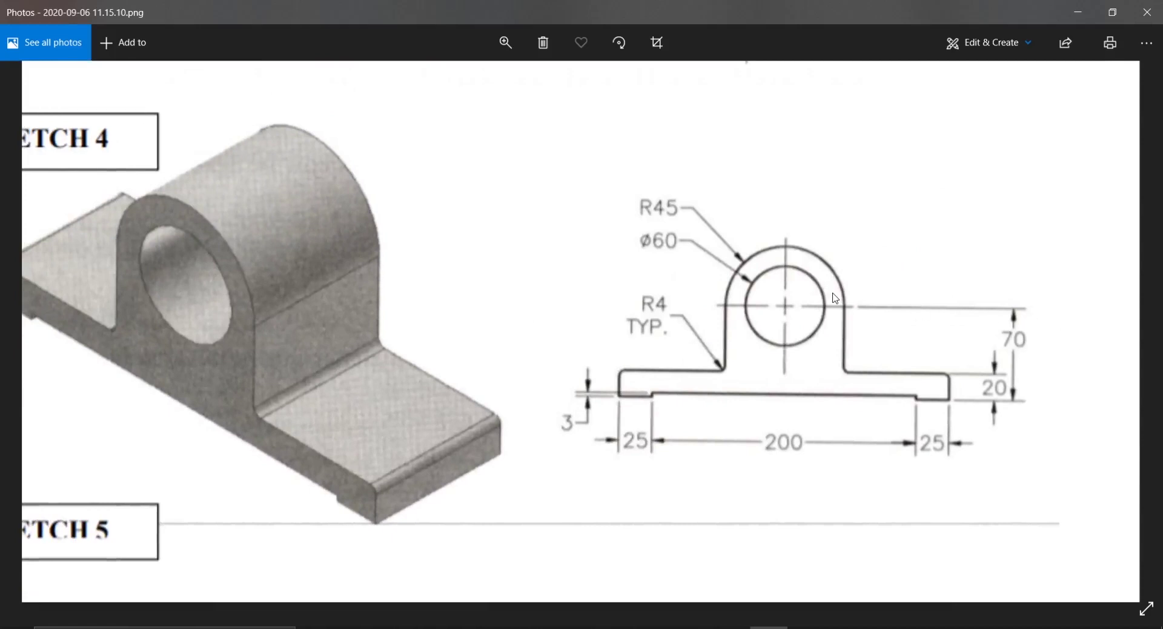
{"action": "left_click", "coordinate": [1082, 13]}
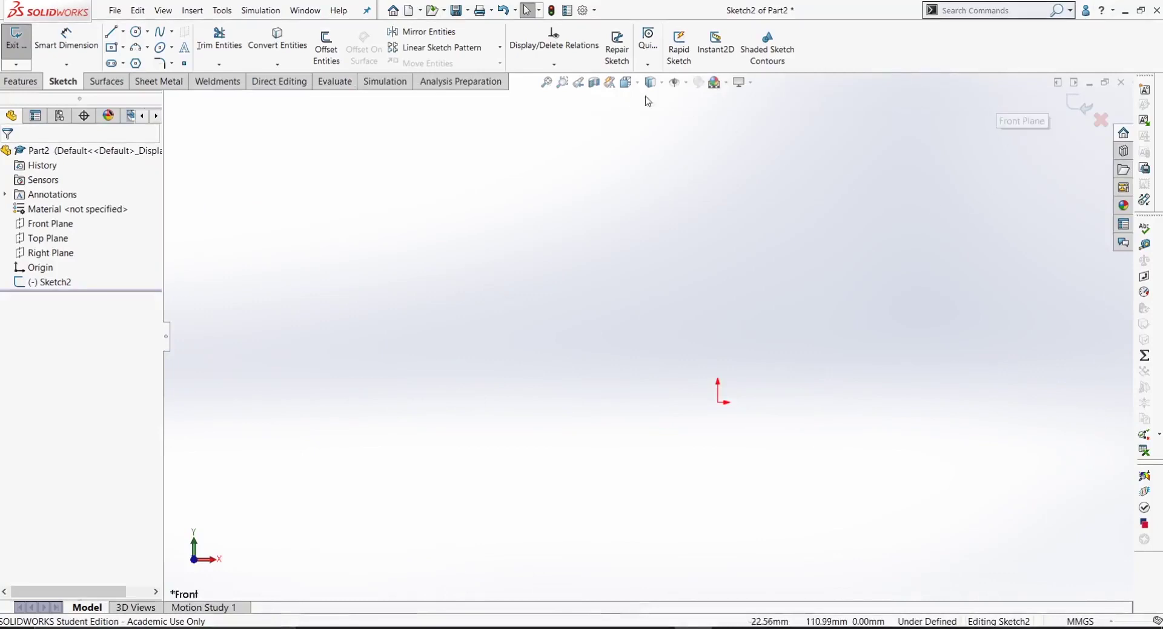
Step: Check which unit system is active for the document
{"action": "scroll", "coordinate": [903, 385], "scroll_direction": "down", "scroll_amount": 2}
{"action": "scroll", "coordinate": [763, 390], "scroll_direction": "down", "scroll_amount": 2}
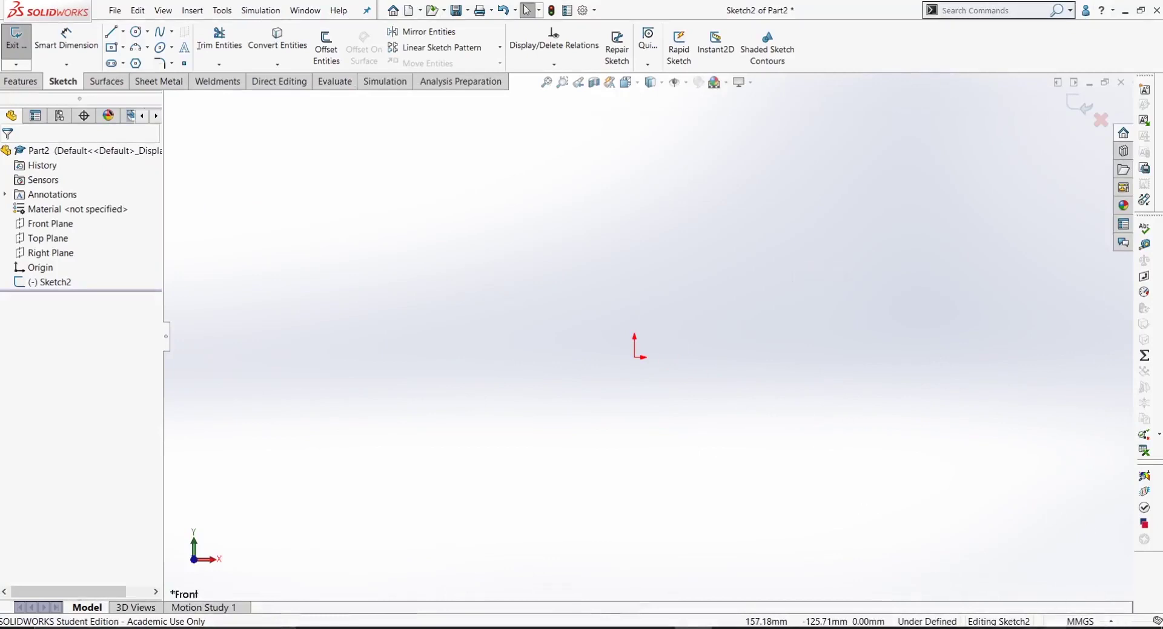
{"action": "left_click", "coordinate": [1088, 624]}
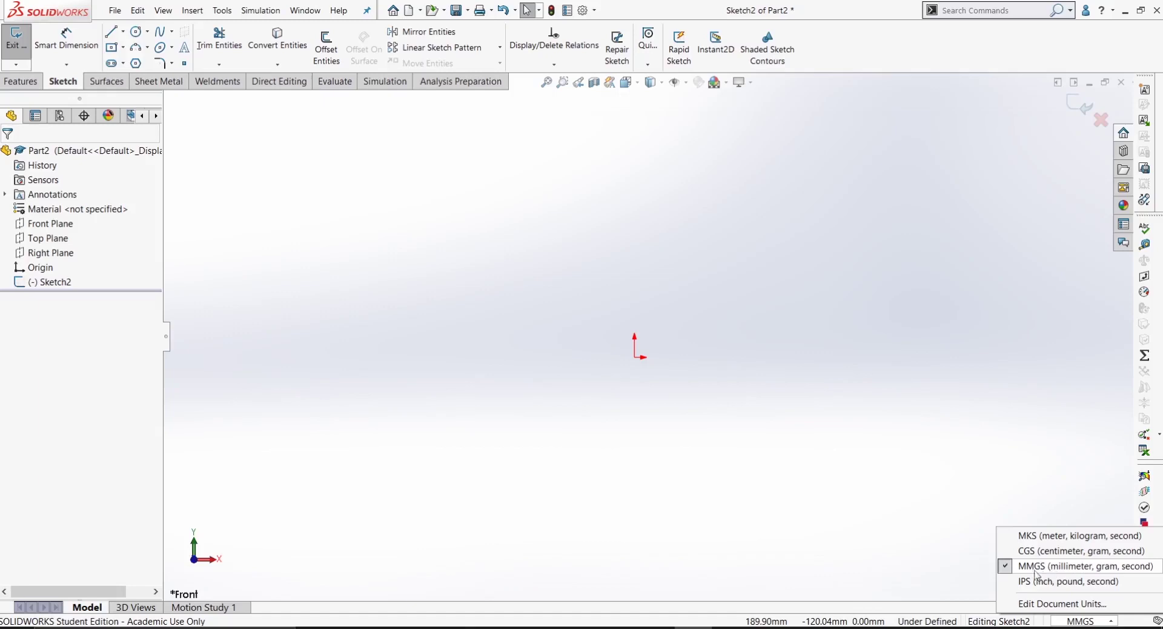
{"action": "left_click", "coordinate": [815, 497]}
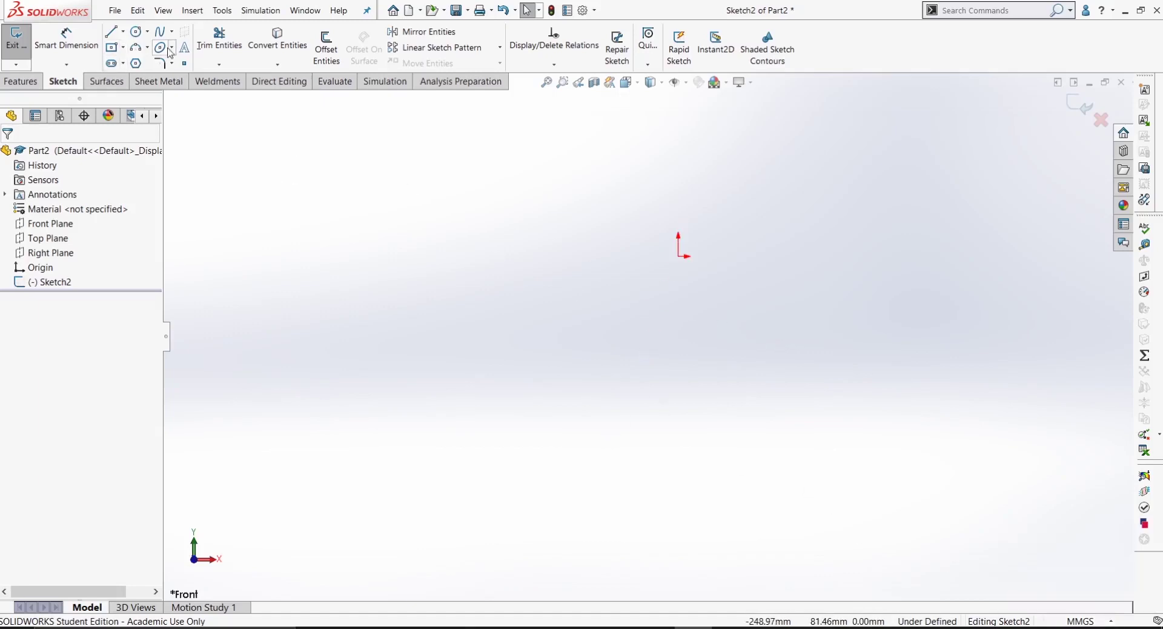
Step: Sketch two concentric circles centred on the origin, the outer one with a radius of about 48 mm
{"action": "left_click", "coordinate": [143, 37]}
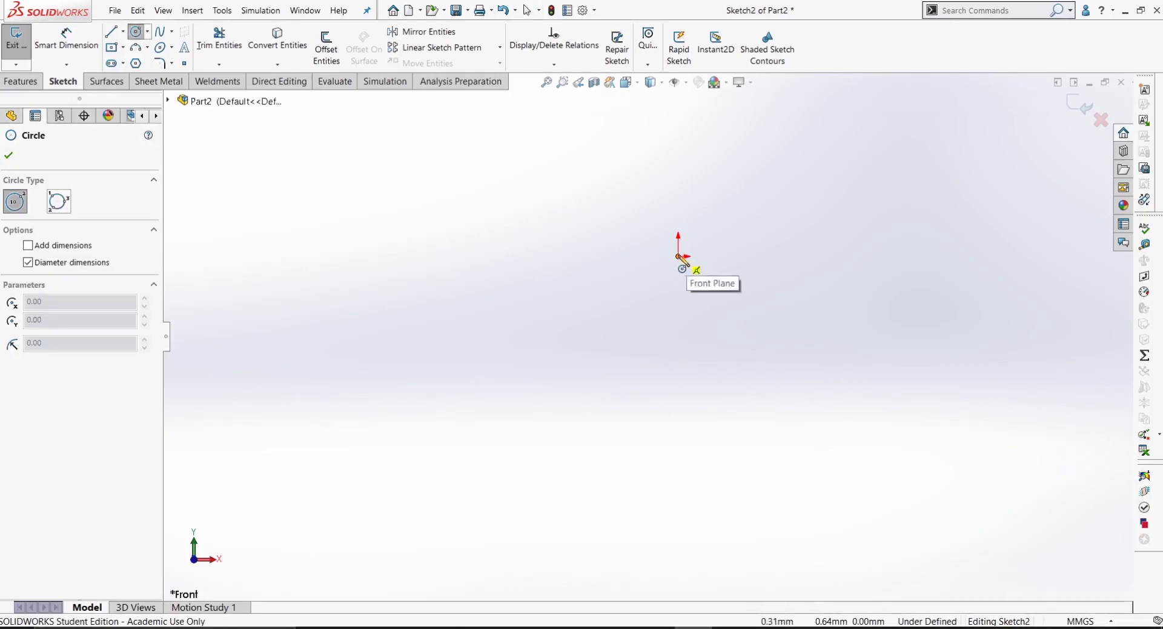
{"action": "left_click", "coordinate": [678, 256]}
{"action": "left_click", "coordinate": [704, 316]}
{"action": "left_click", "coordinate": [678, 256]}
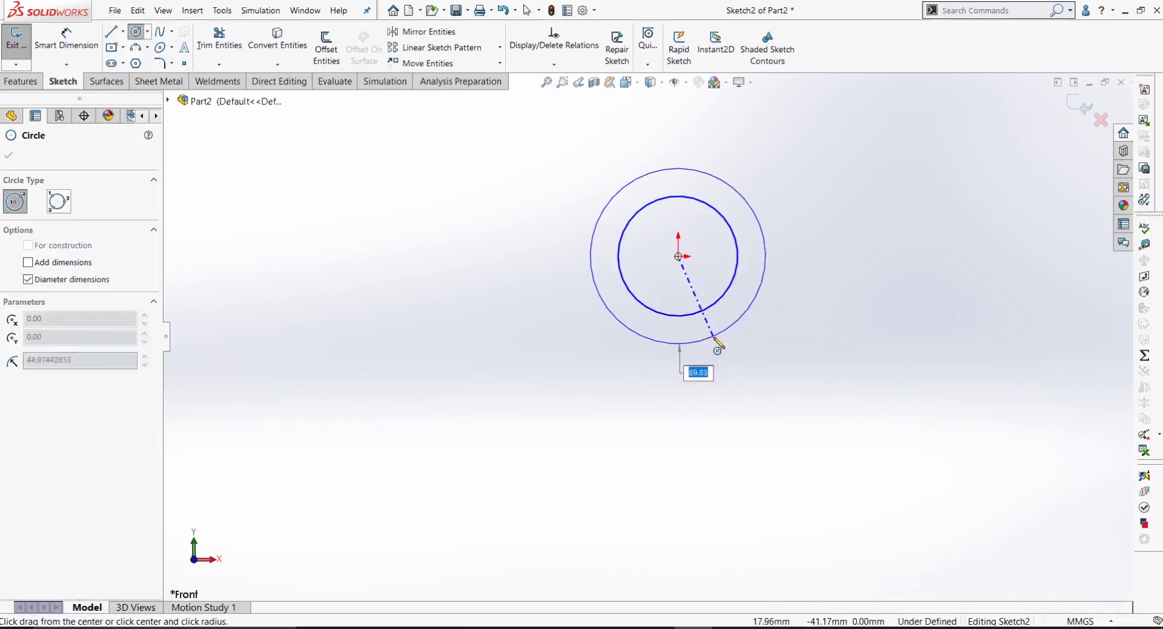
{"action": "left_click", "coordinate": [719, 343]}
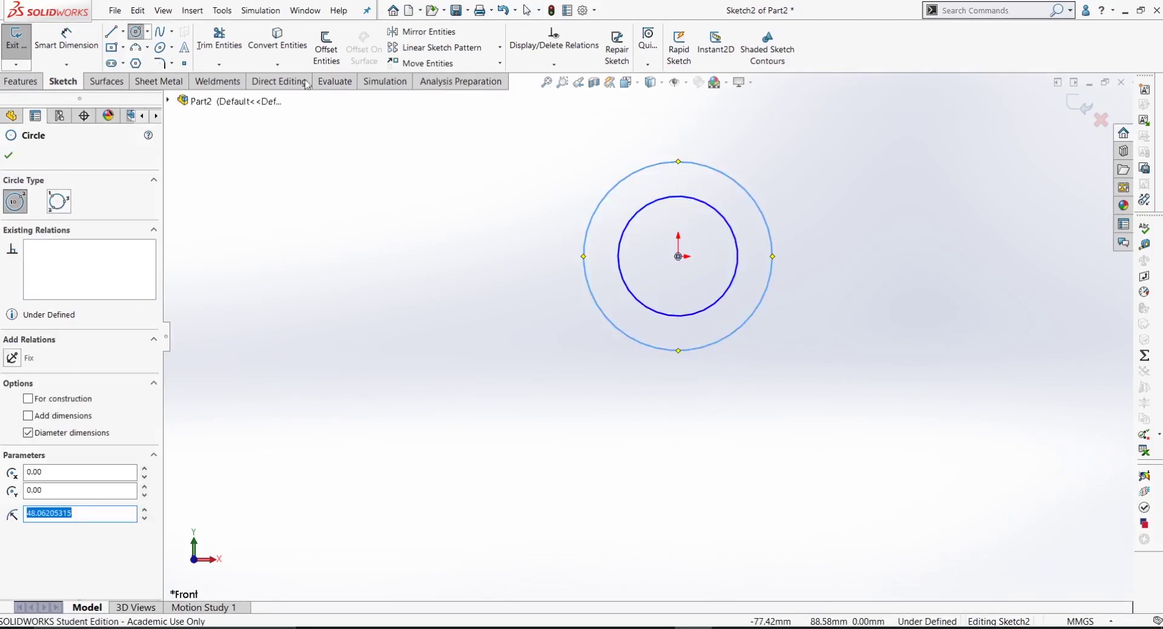
{"action": "key", "text": "Escape"}
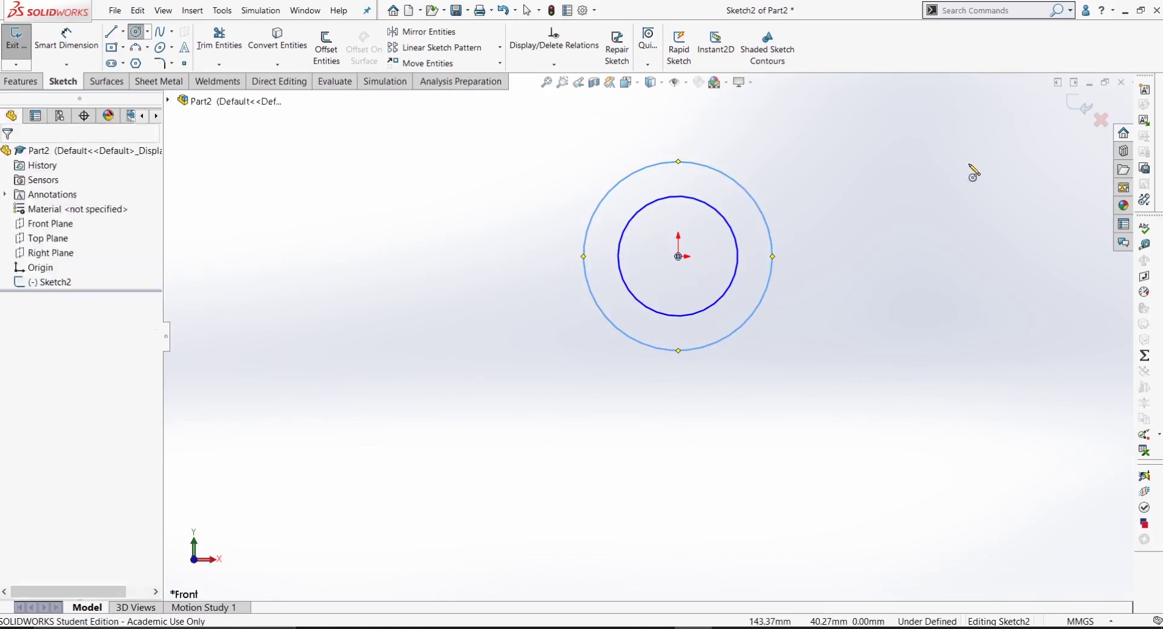
Step: Sketch a vertical construction line about 96 mm long from the outer circle's top quadrant point to its bottom quadrant point
{"action": "key", "text": "l"}
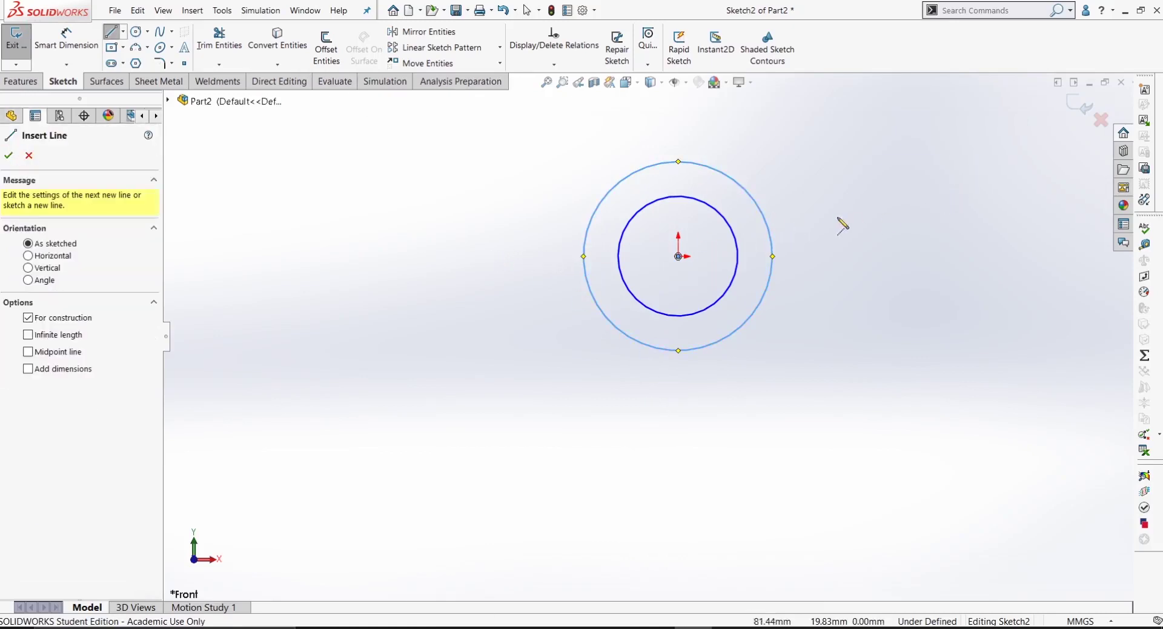
{"action": "left_click", "coordinate": [678, 162]}
{"action": "left_click", "coordinate": [678, 350]}
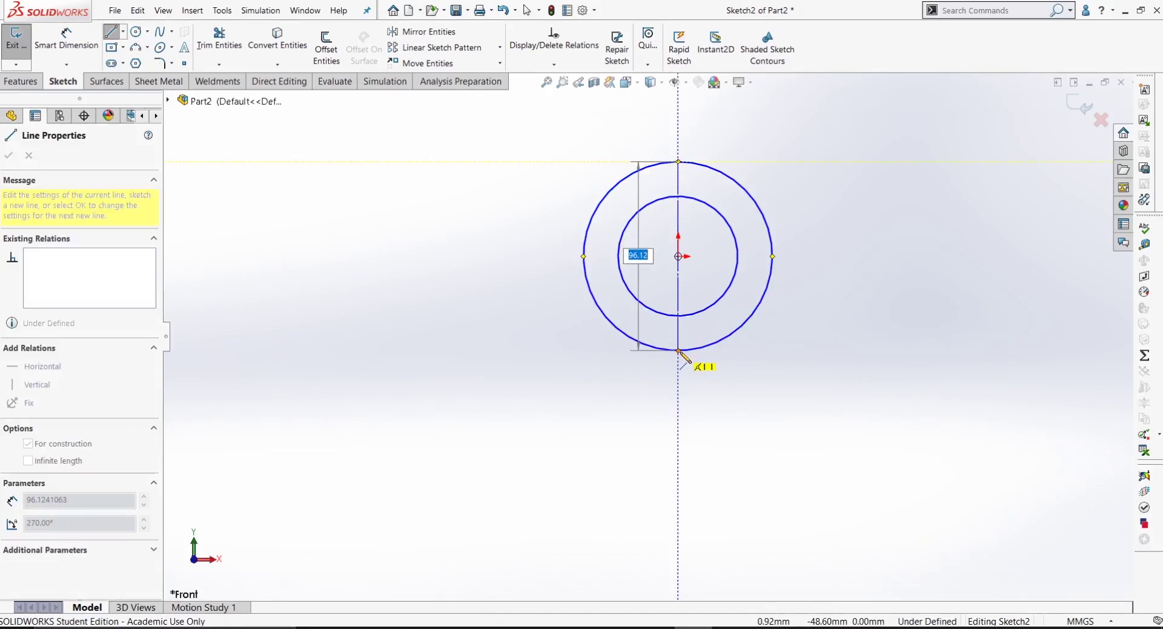
{"action": "right_click", "coordinate": [721, 382]}
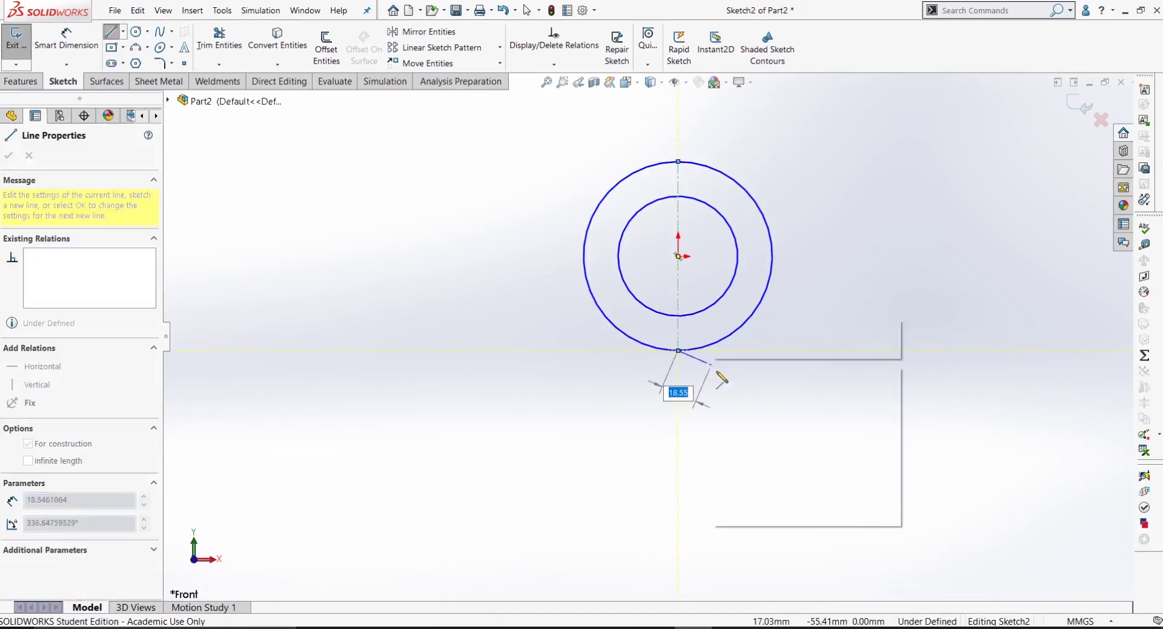
{"action": "left_click", "coordinate": [726, 379]}
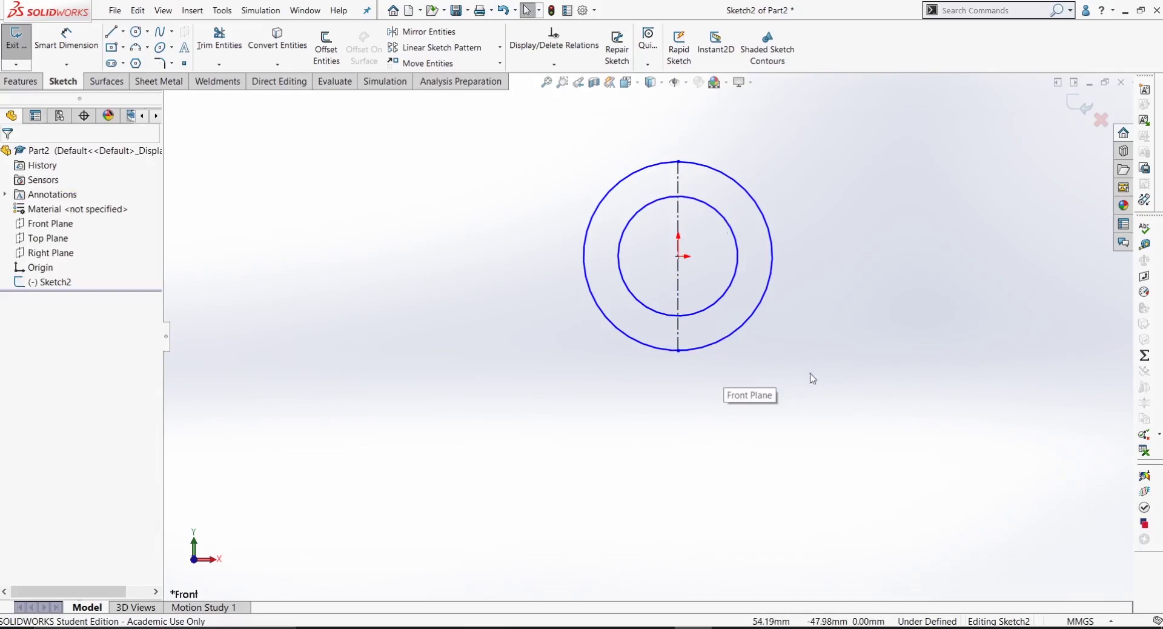
{"action": "key", "text": "Return"}
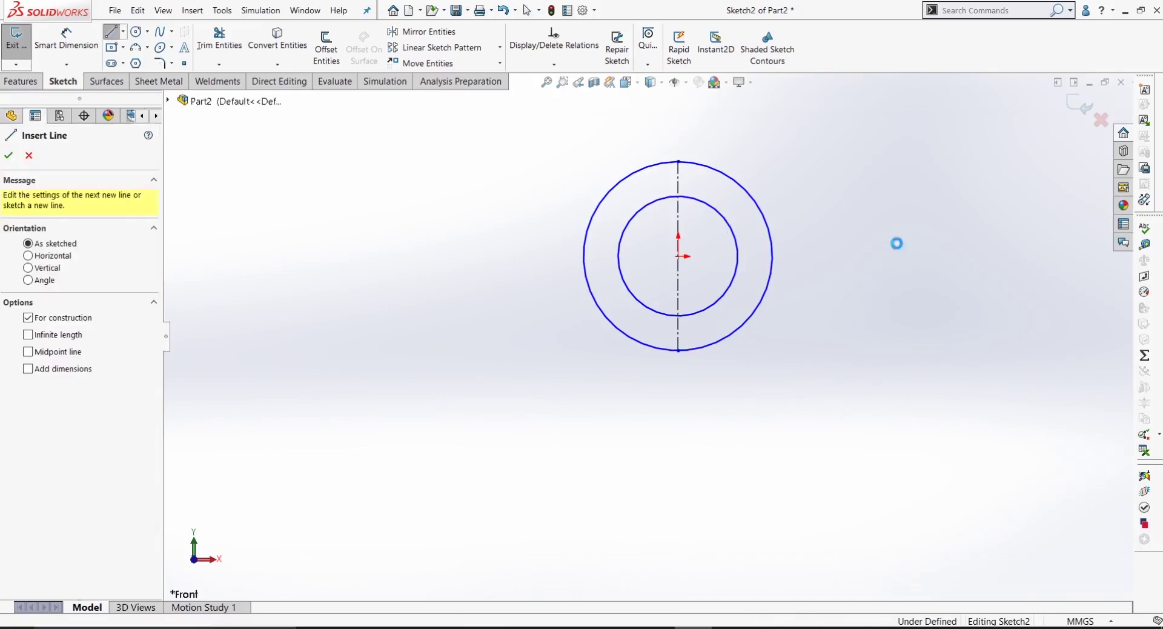
{"action": "key", "text": "Escape"}
{"action": "right_click_drag", "start_coordinate": [843, 320], "coordinate": [907, 245]}
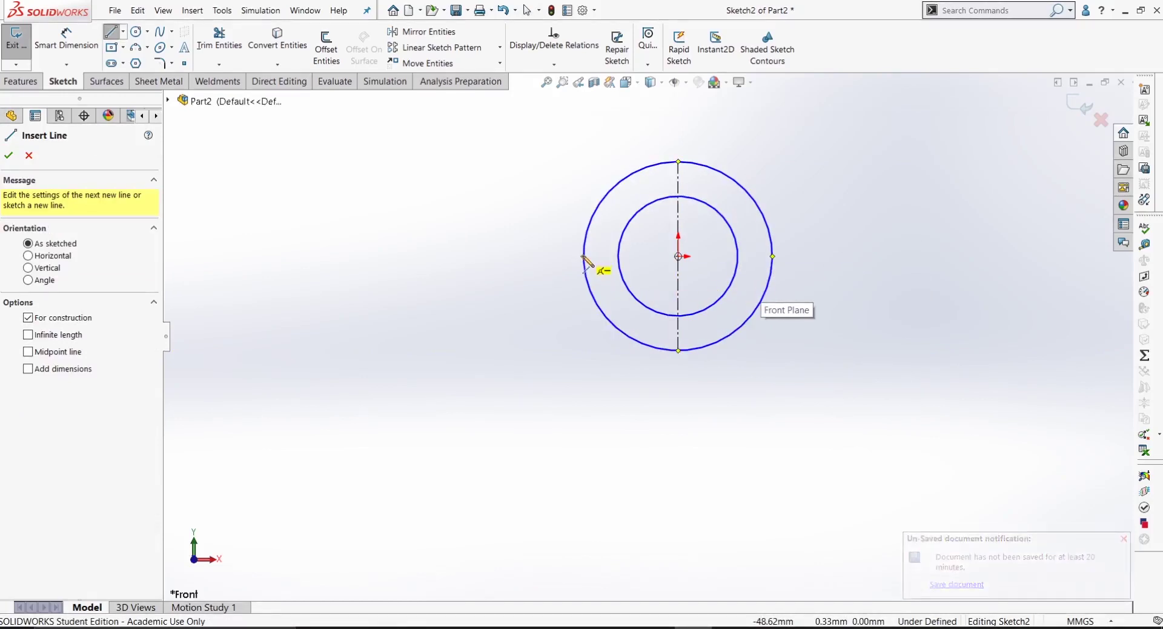
{"action": "left_click", "coordinate": [583, 256]}
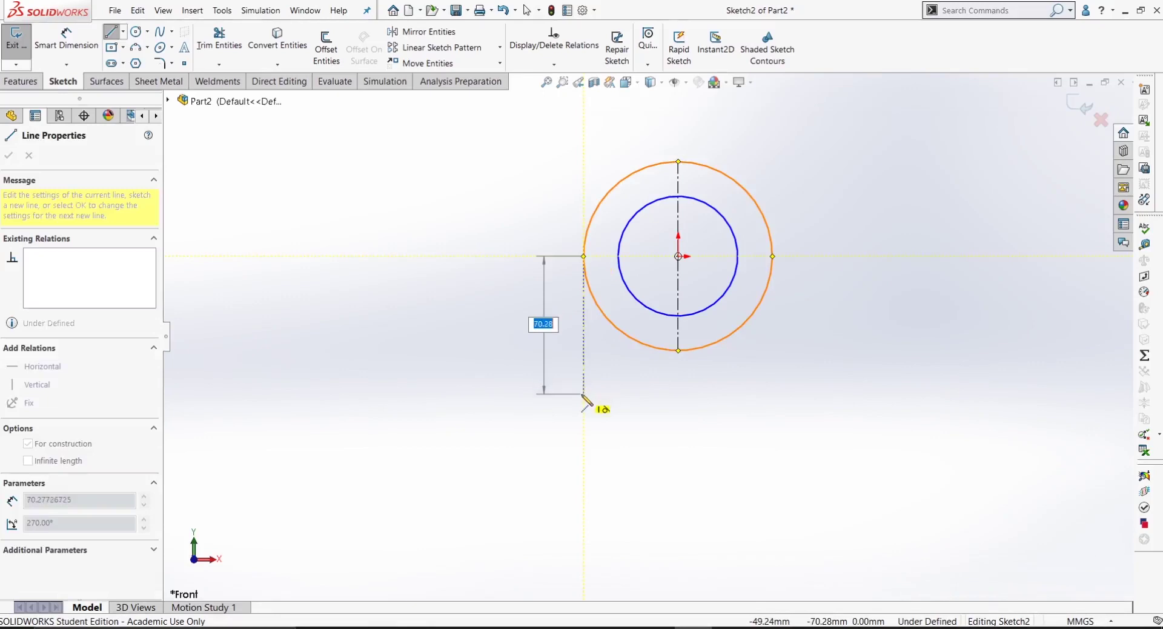
{"action": "right_click", "coordinate": [508, 375]}
{"action": "left_click", "coordinate": [519, 378]}
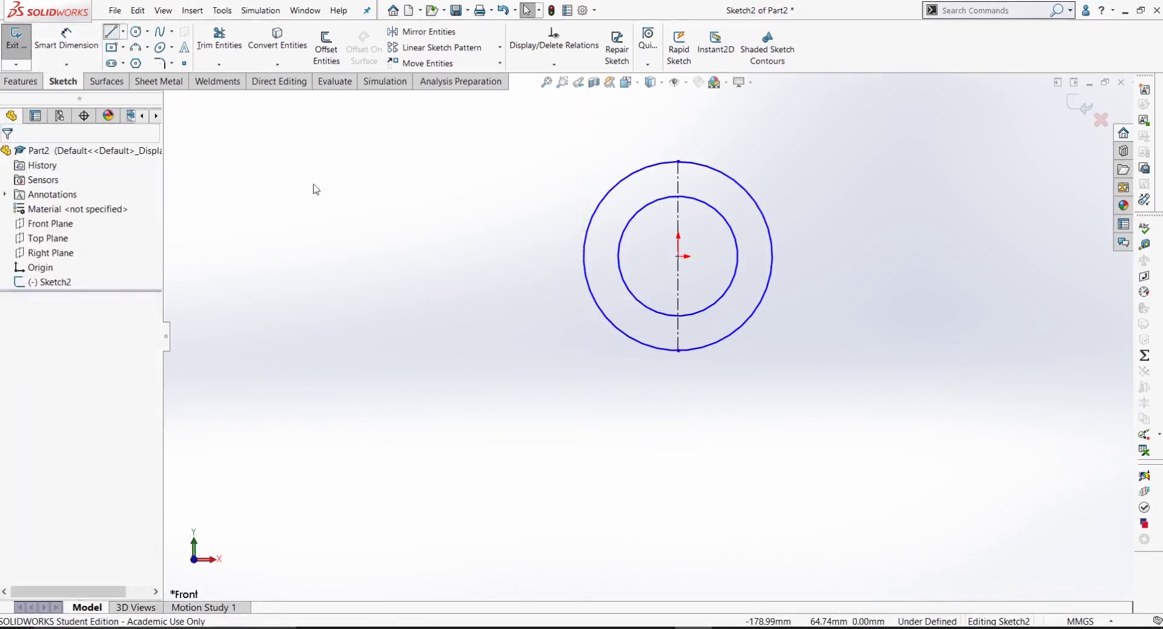
Step: Sketch connected lines from the outer circle's left quadrant: about 70 mm down, 85 left, 20 down, 17 right, slightly up, and right to below the origin
{"action": "left_click", "coordinate": [583, 256]}
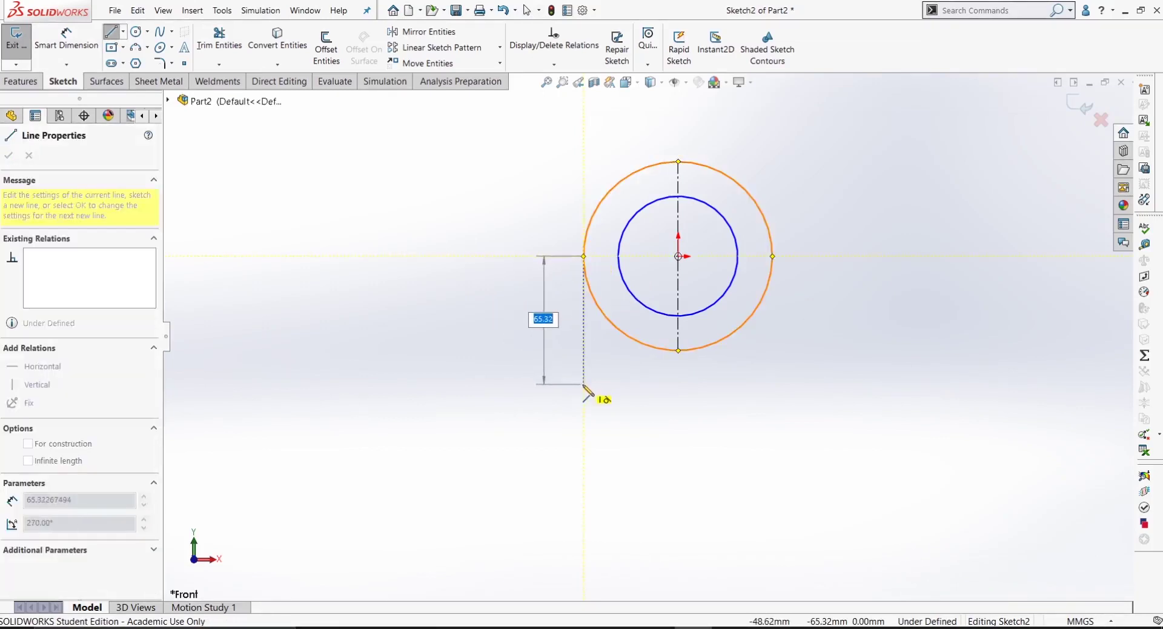
{"action": "left_click", "coordinate": [583, 396]}
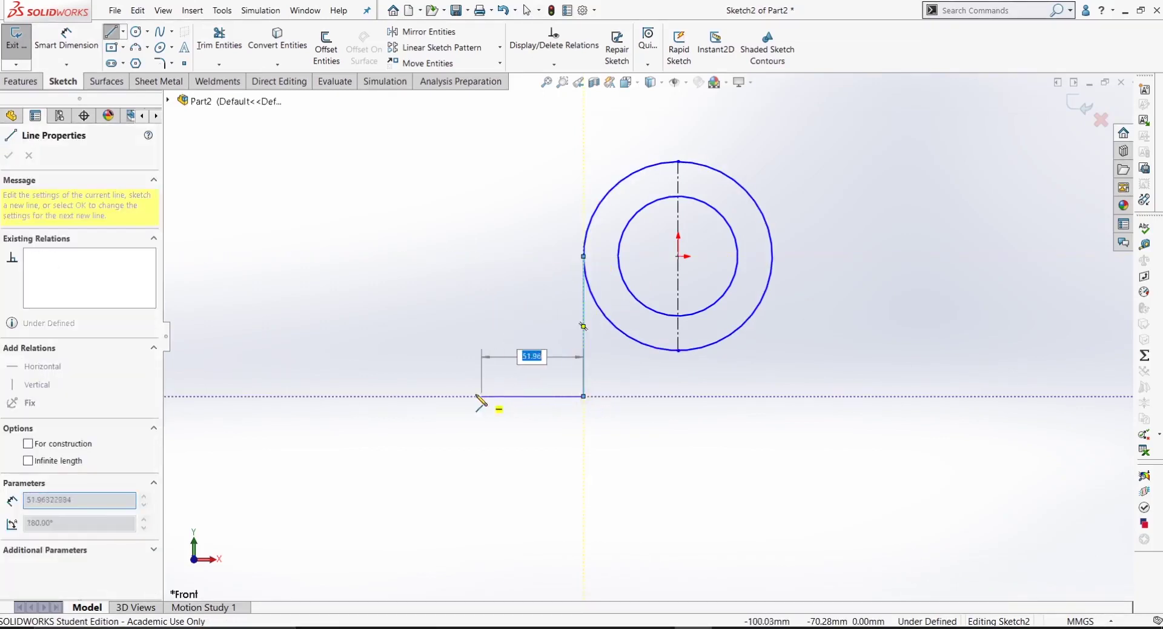
{"action": "left_click", "coordinate": [417, 396]}
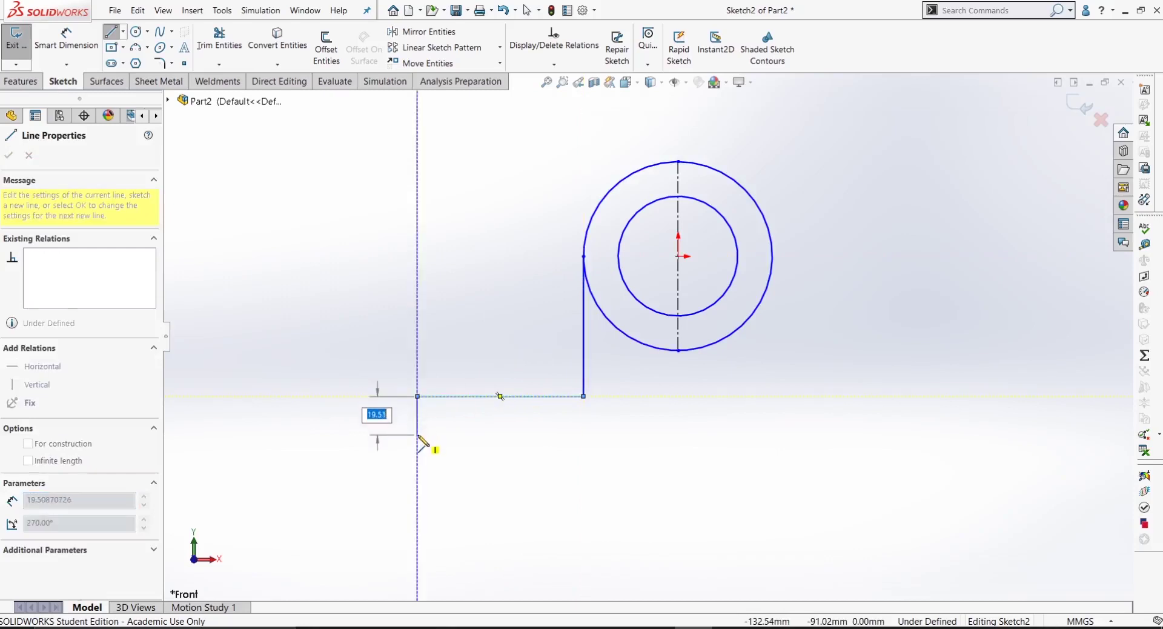
{"action": "left_click", "coordinate": [417, 434]}
{"action": "left_click", "coordinate": [451, 434]}
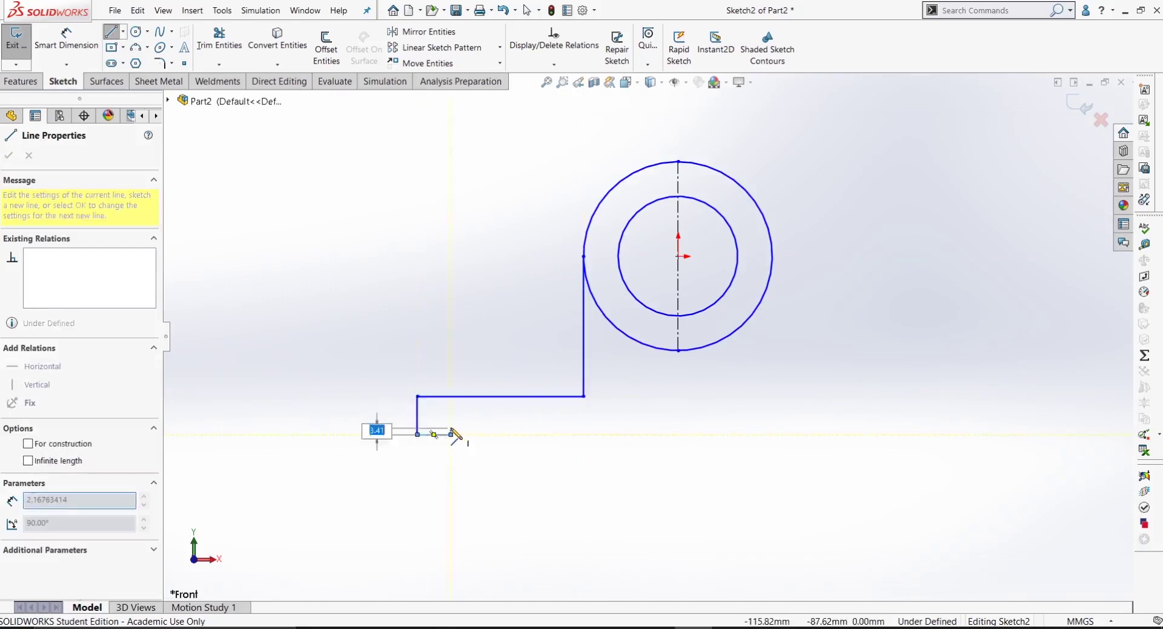
{"action": "right_click", "coordinate": [680, 428]}
{"action": "left_click", "coordinate": [690, 451]}
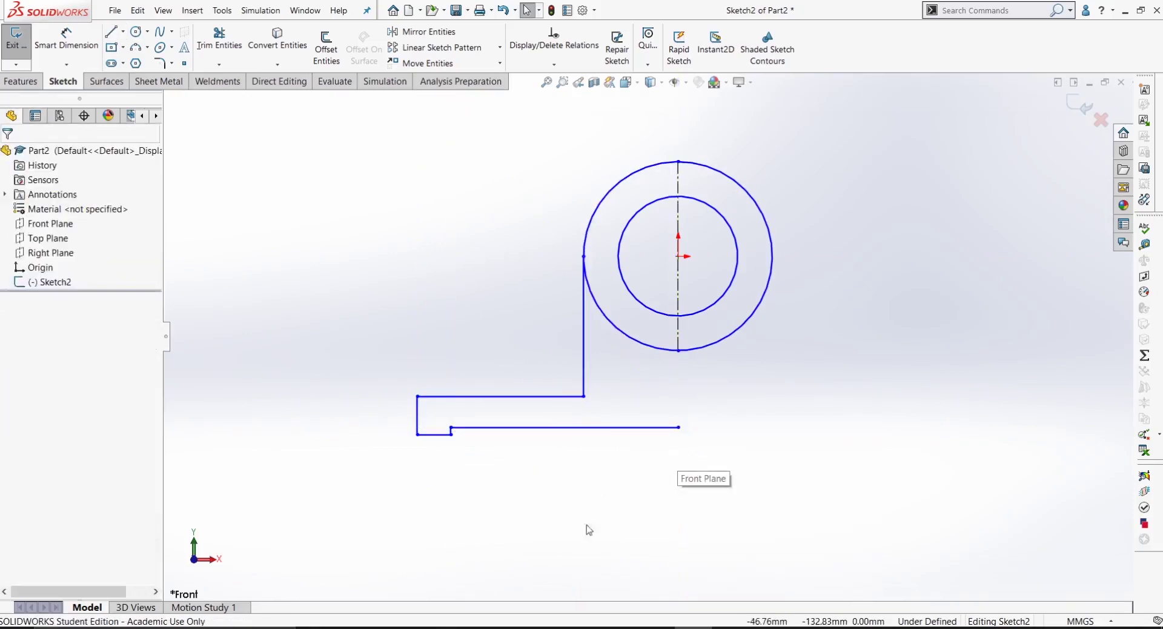
Step: Dimension the short bottom edge of the base's foot and set its length to 25 mm
{"action": "right_click_drag", "start_coordinate": [446, 481], "coordinate": [442, 413]}
{"action": "scroll", "coordinate": [441, 442], "scroll_direction": "down", "scroll_amount": 2}
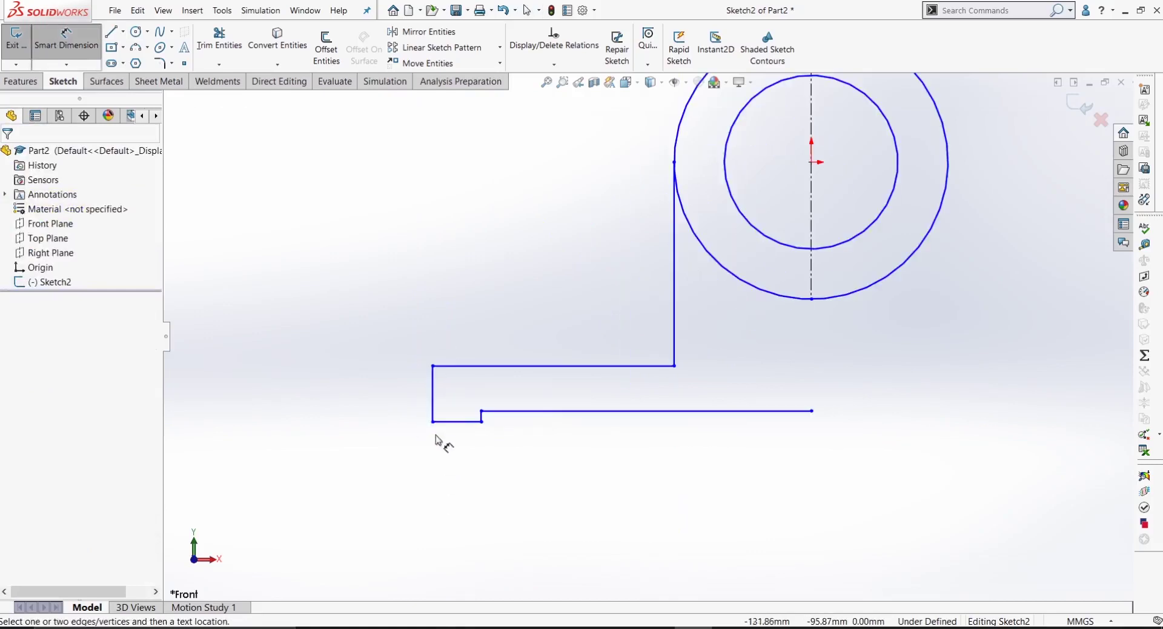
{"action": "left_click", "coordinate": [466, 422]}
{"action": "left_click", "coordinate": [459, 475]}
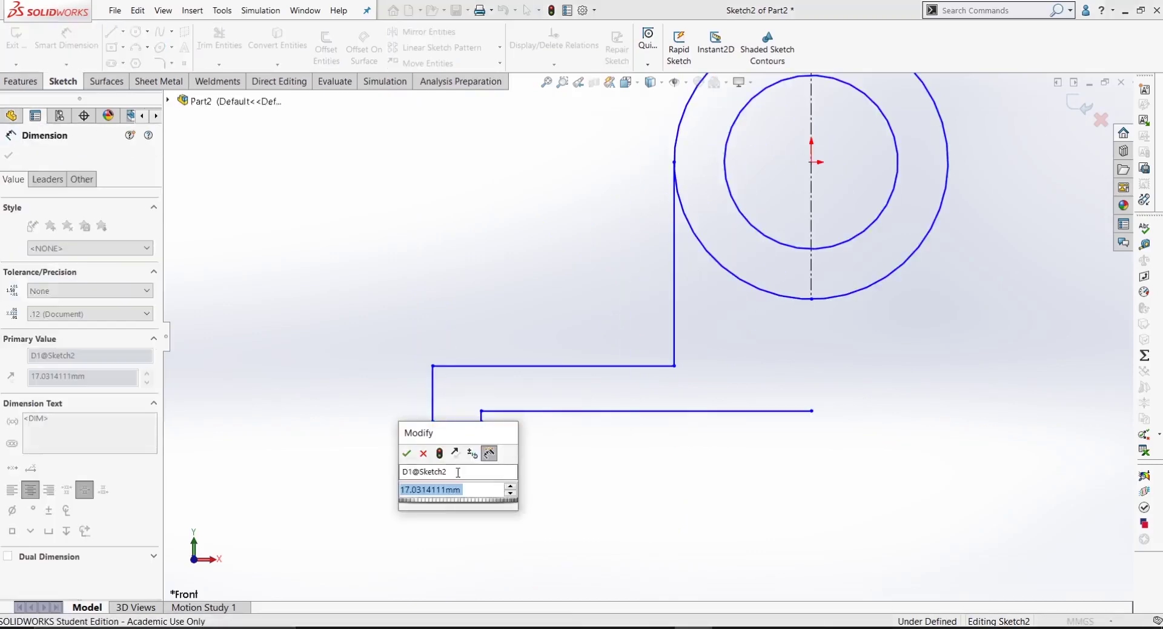
{"action": "type", "text": "25"}
{"action": "key", "text": "Return"}
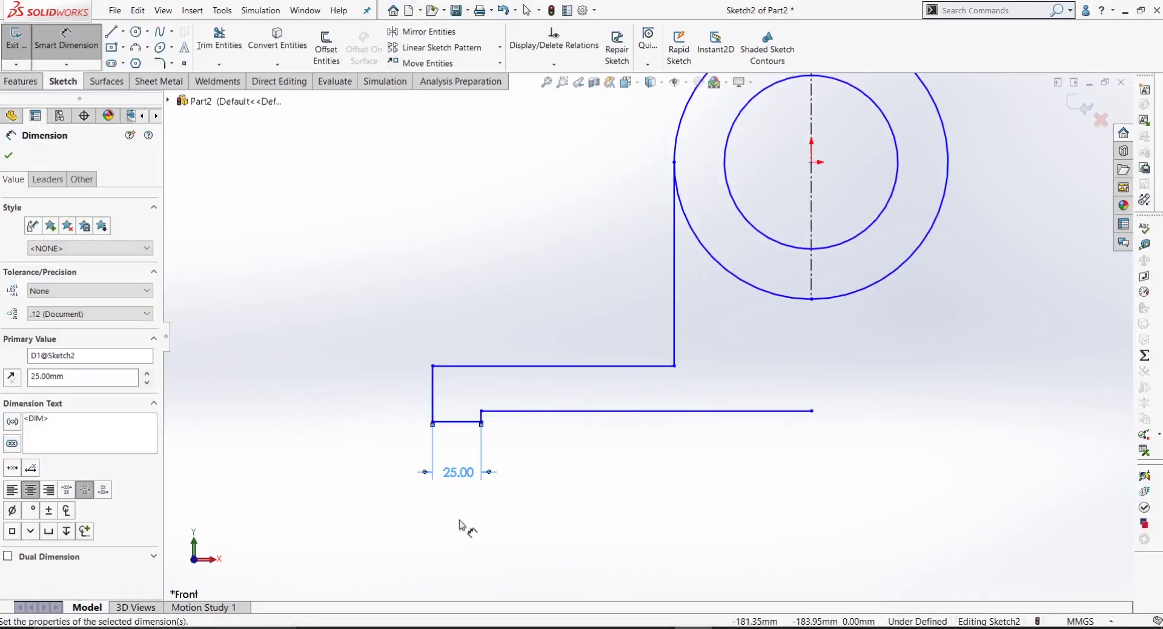
Step: Dimension the small vertical step beside the foot and set its height to 3 mm
{"action": "scroll", "coordinate": [485, 424], "scroll_direction": "down", "scroll_amount": 3}
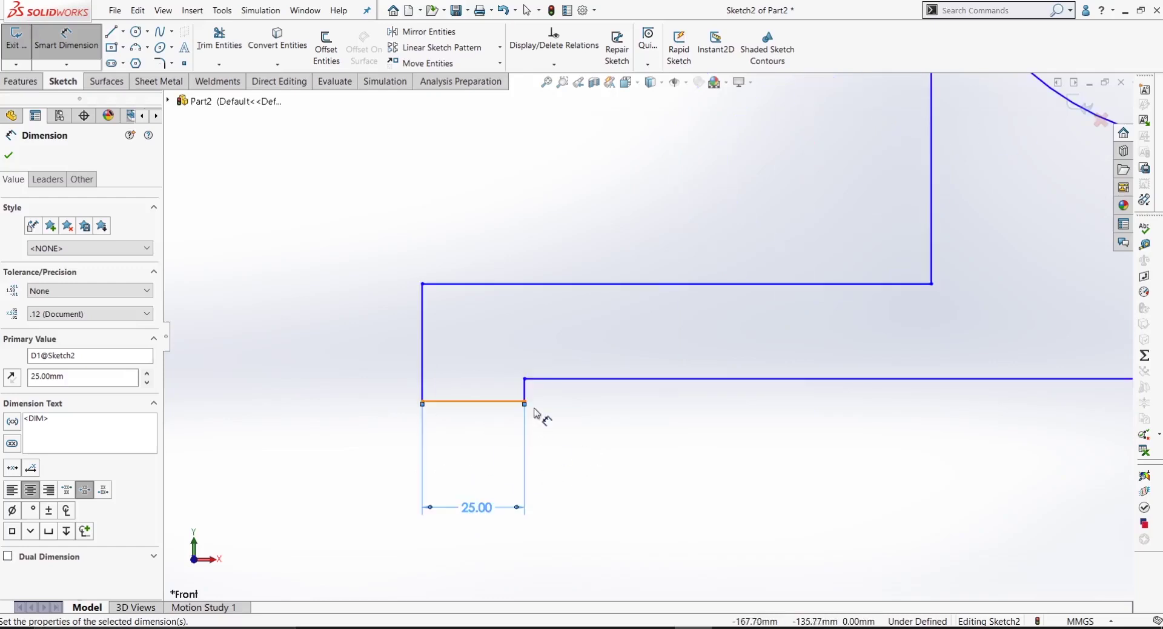
{"action": "left_click", "coordinate": [525, 390]}
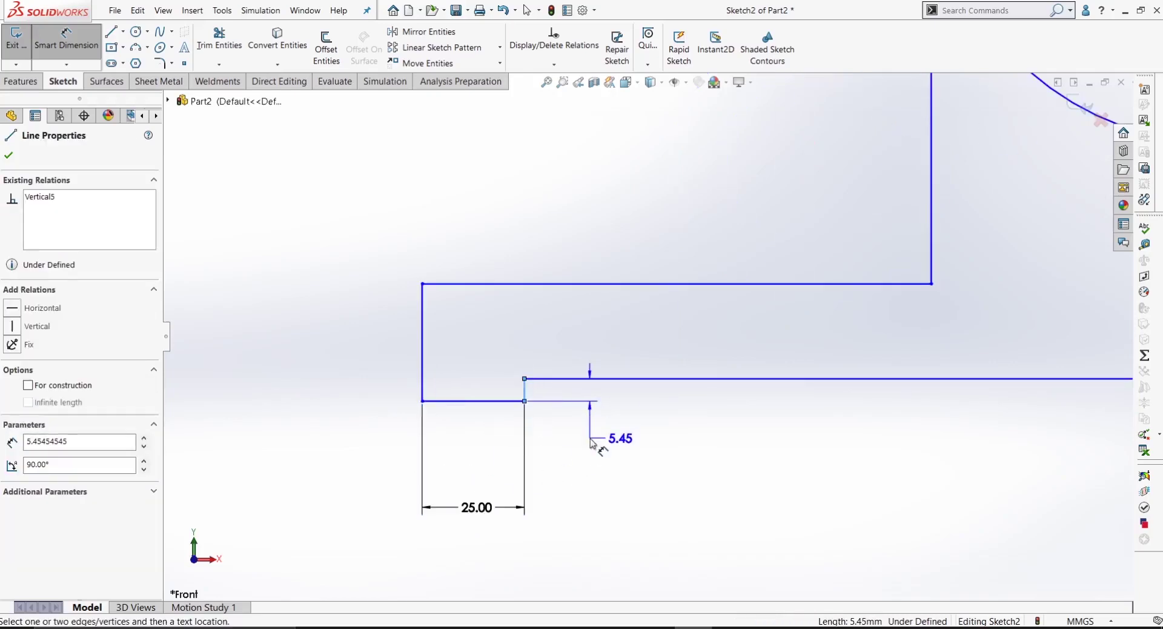
{"action": "left_click", "coordinate": [616, 438]}
{"action": "type", "text": "3"}
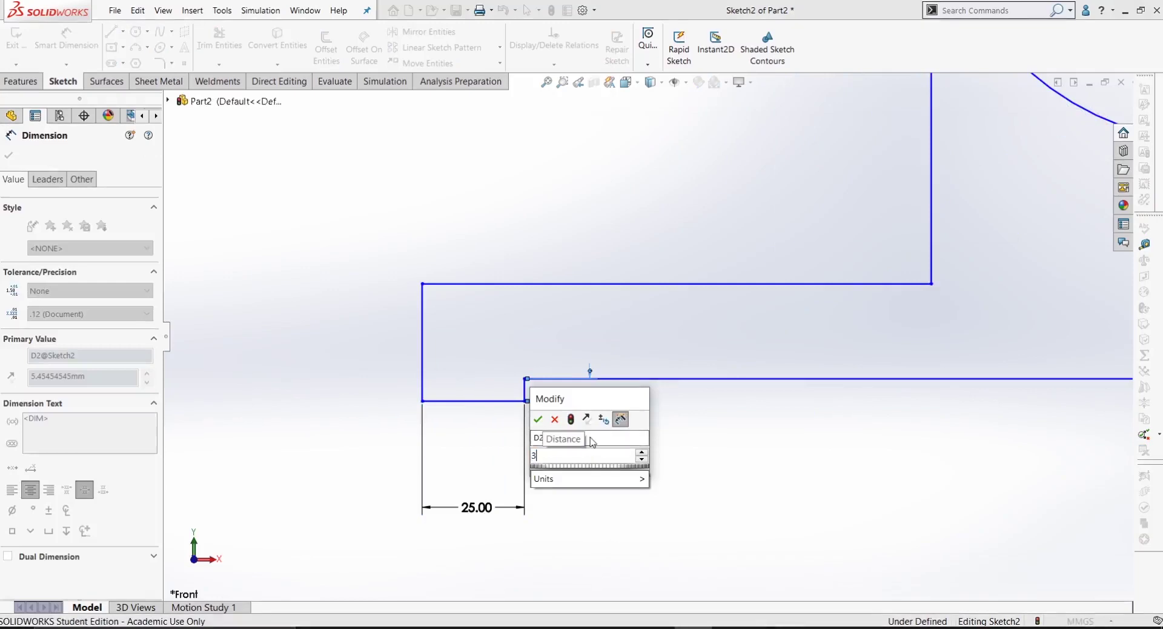
{"action": "key", "text": "Return"}
{"action": "scroll", "coordinate": [648, 339], "scroll_direction": "up", "scroll_amount": 3}
{"action": "scroll", "coordinate": [675, 351], "scroll_direction": "up", "scroll_amount": 3}
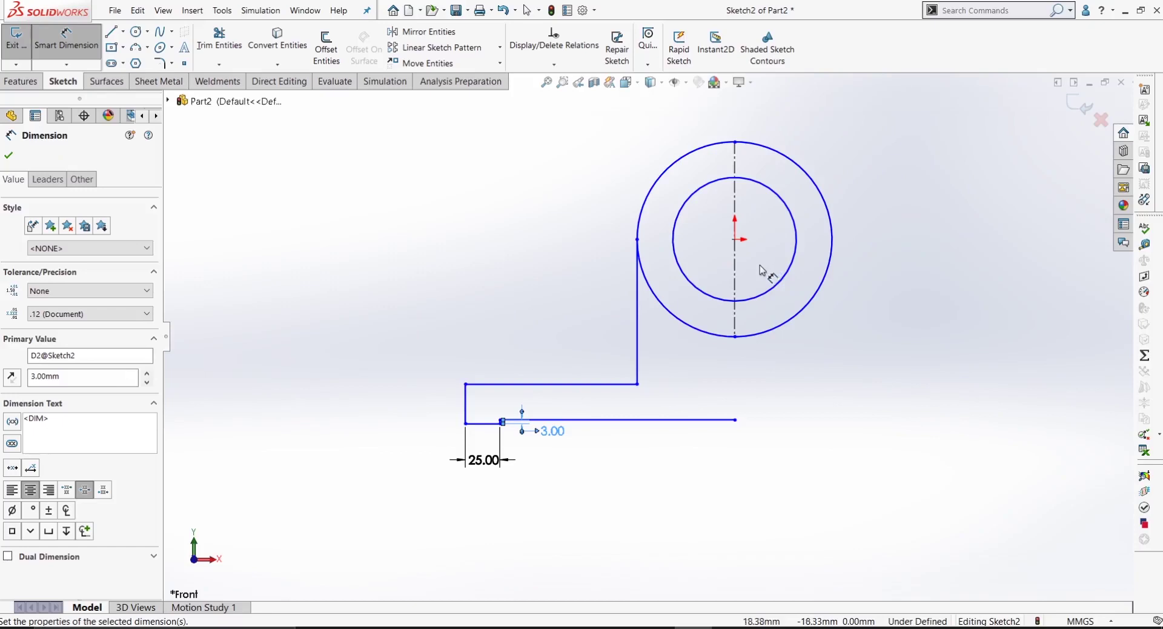
Step: Dimension the outer circle's diameter as 45 mm
{"action": "left_click", "coordinate": [792, 148]}
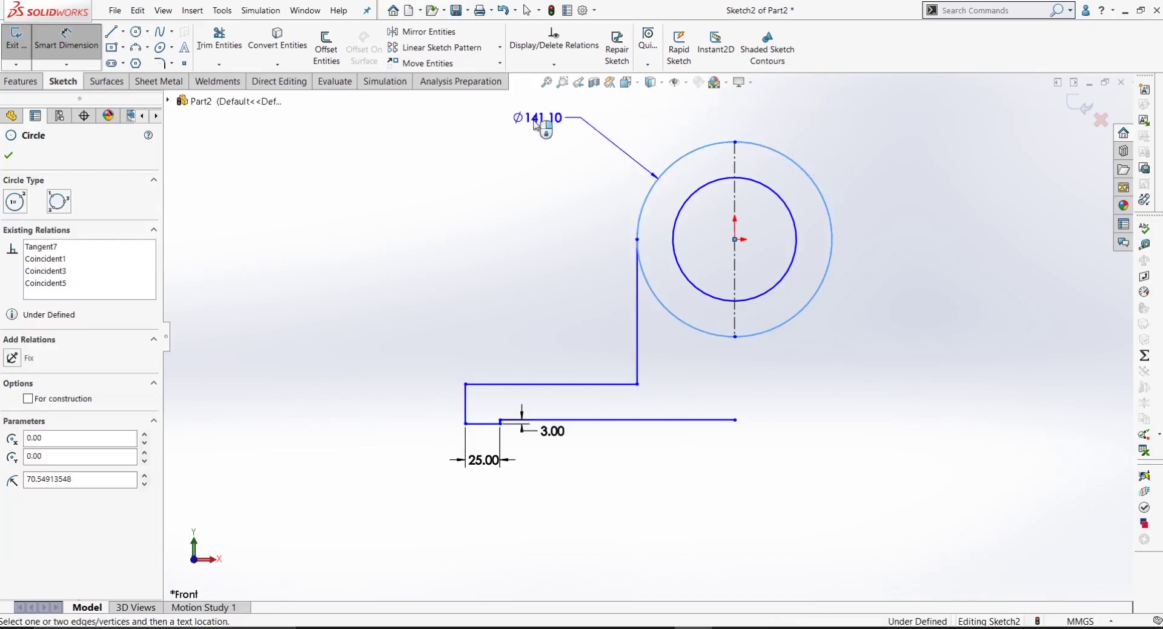
{"action": "left_click", "coordinate": [532, 131]}
{"action": "type", "text": "45"}
{"action": "key", "text": "Return"}
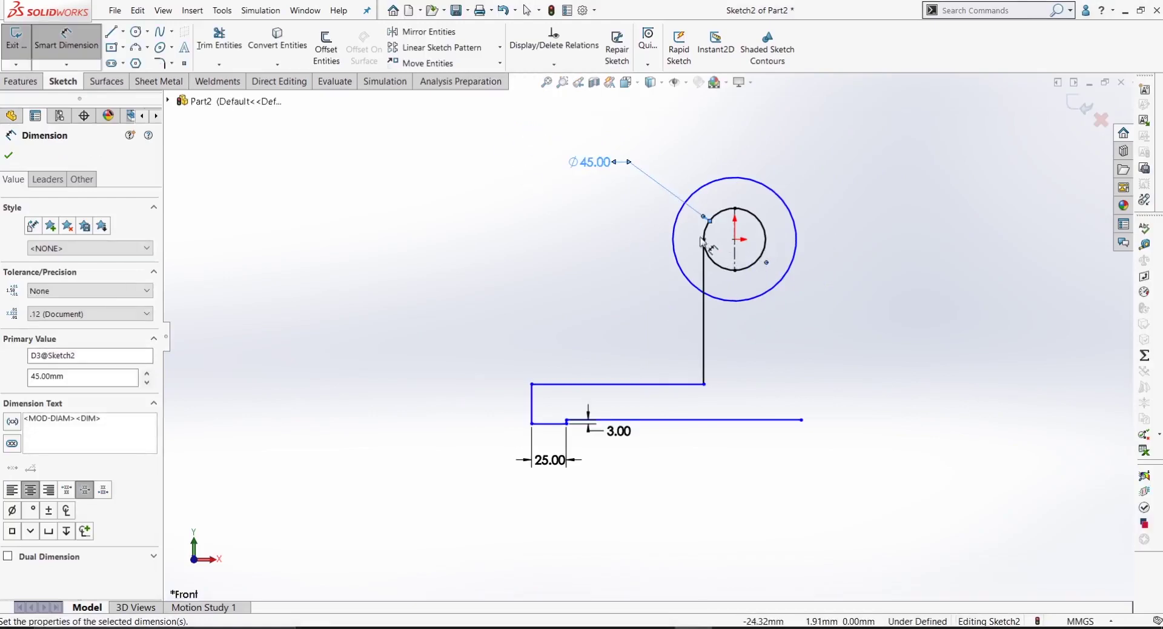
Step: Dimension the other concentric circle's diameter as 60 mm
{"action": "left_click", "coordinate": [707, 181]}
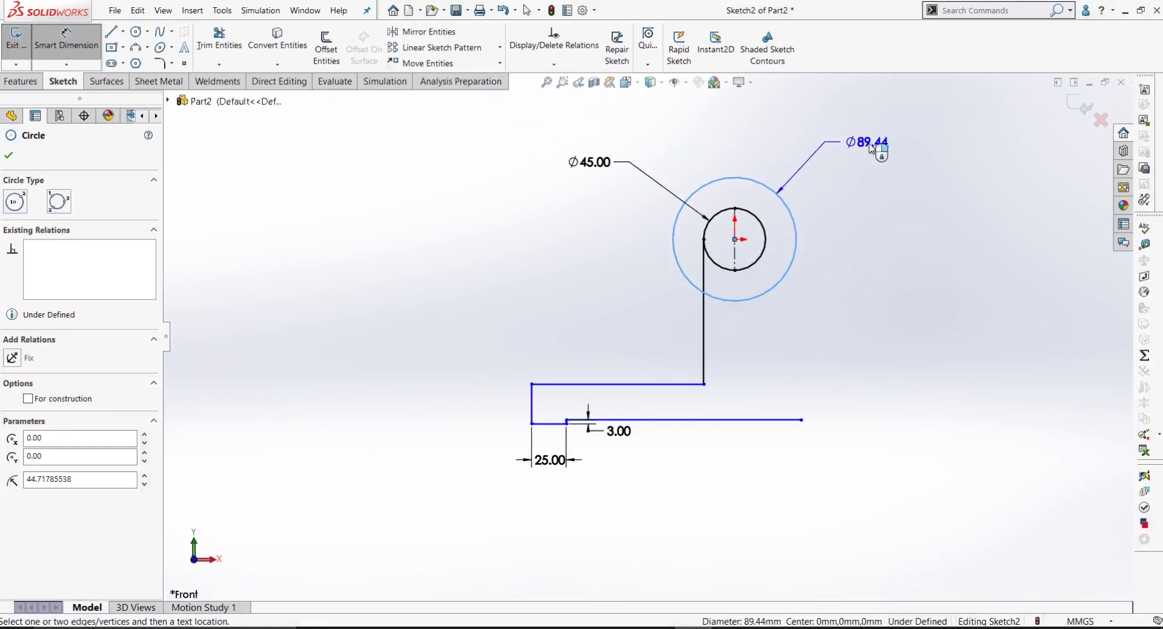
{"action": "left_click", "coordinate": [873, 149]}
{"action": "type", "text": "60"}
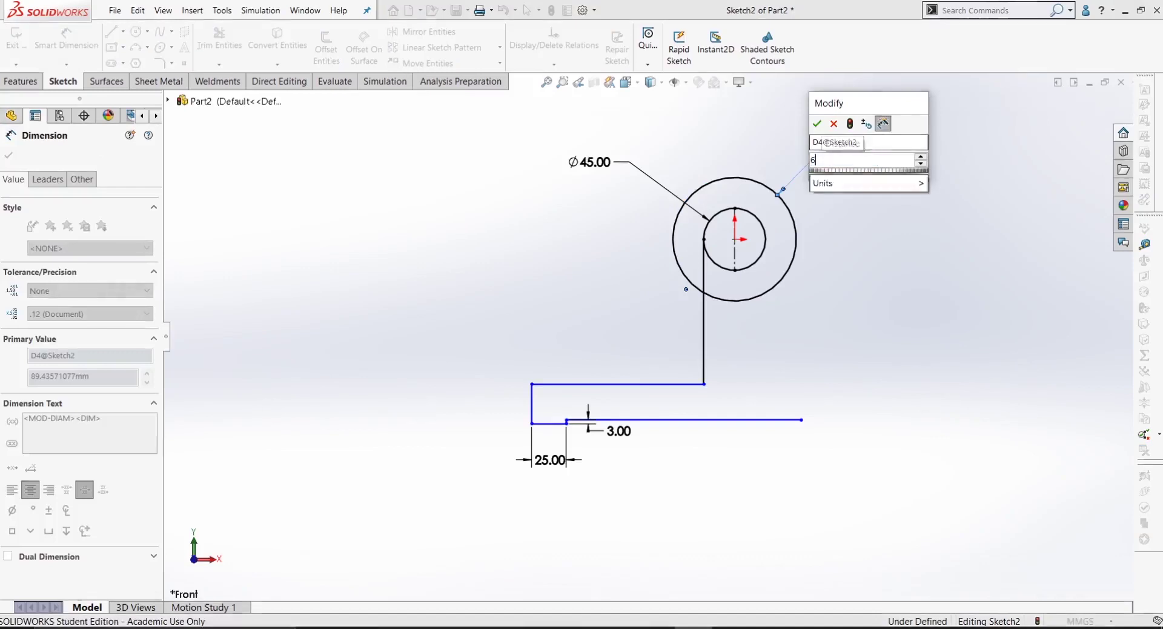
{"action": "key", "text": "Return"}
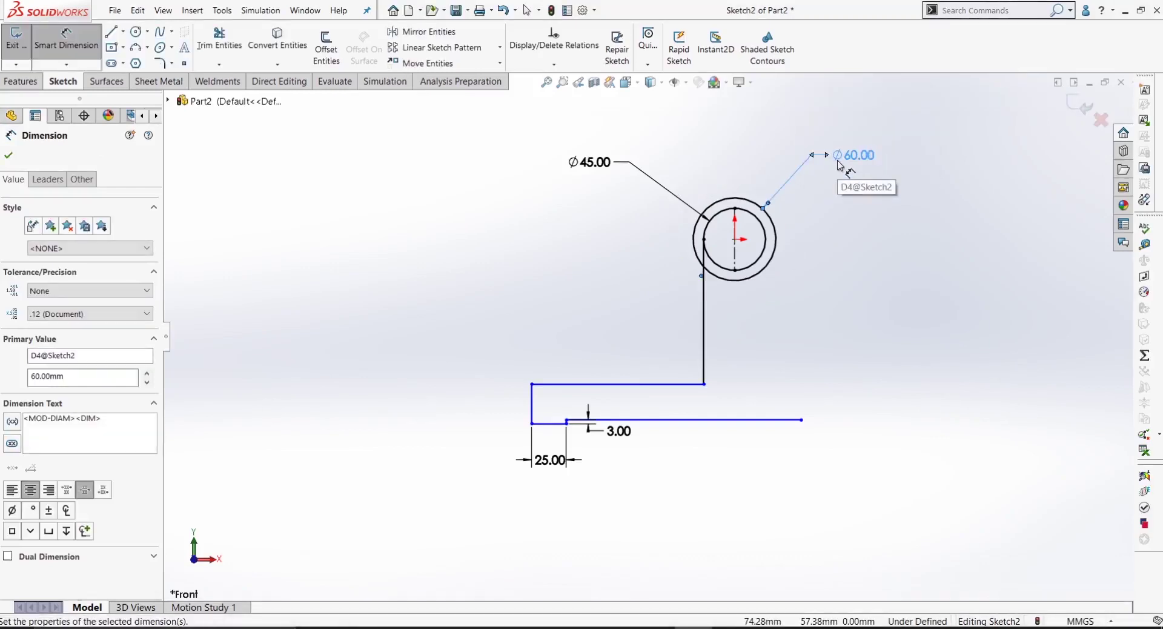
Step: Set the diameter of the circle joined to the vertical line to 90 mm and end dimensioning
{"action": "double_click", "coordinate": [588, 163]}
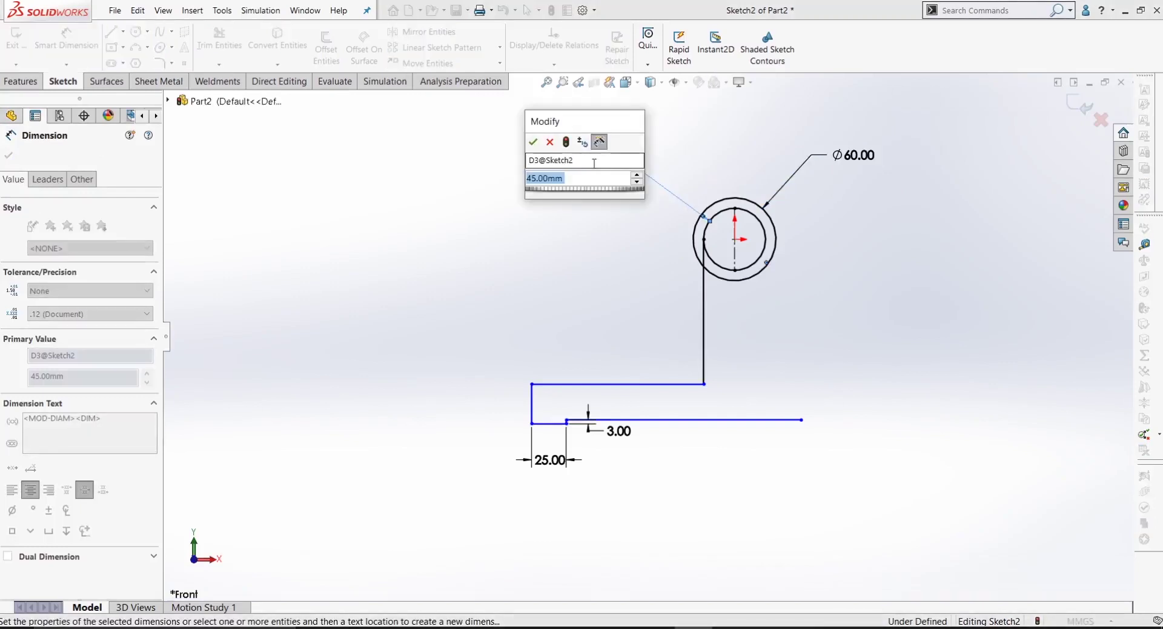
{"action": "type", "text": "90"}
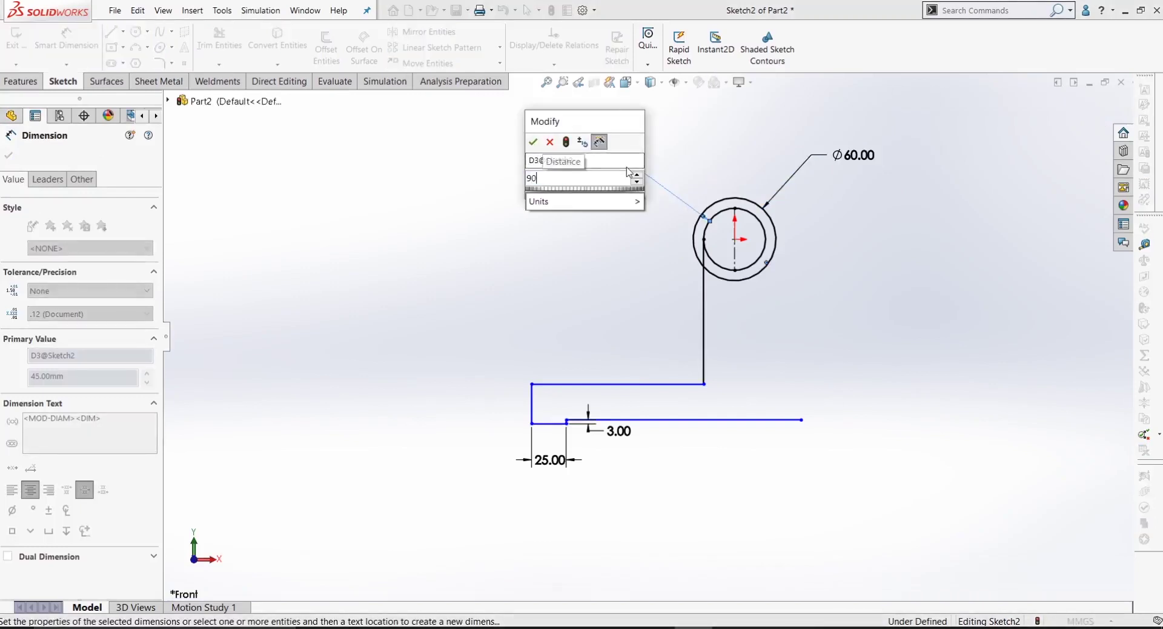
{"action": "key", "text": "Return"}
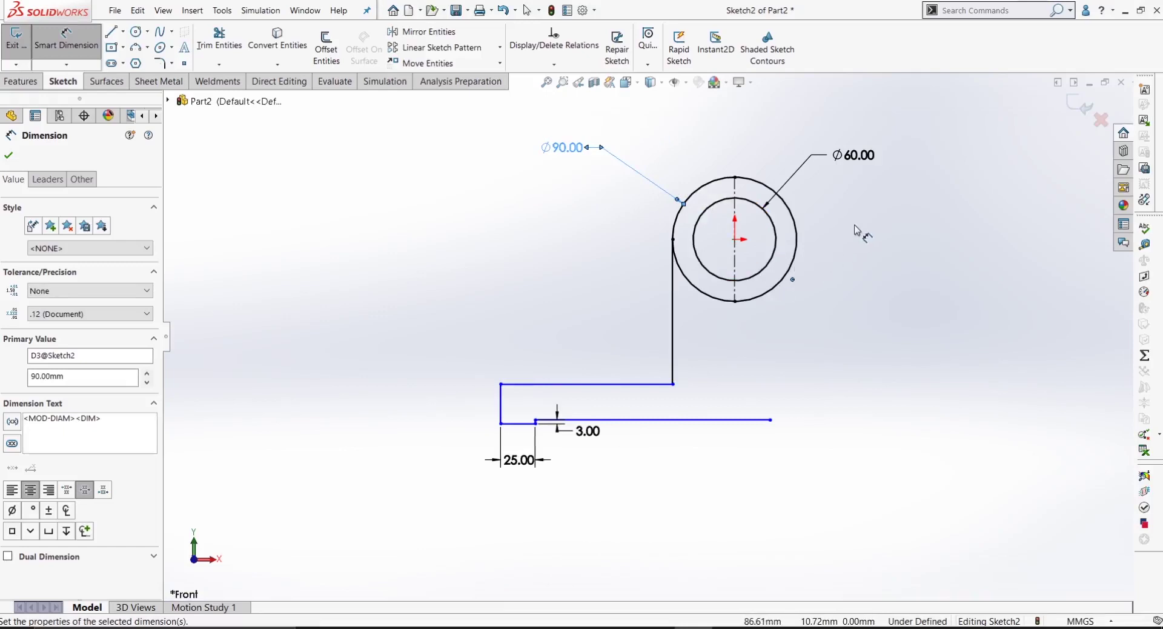
{"action": "key", "text": "Escape"}
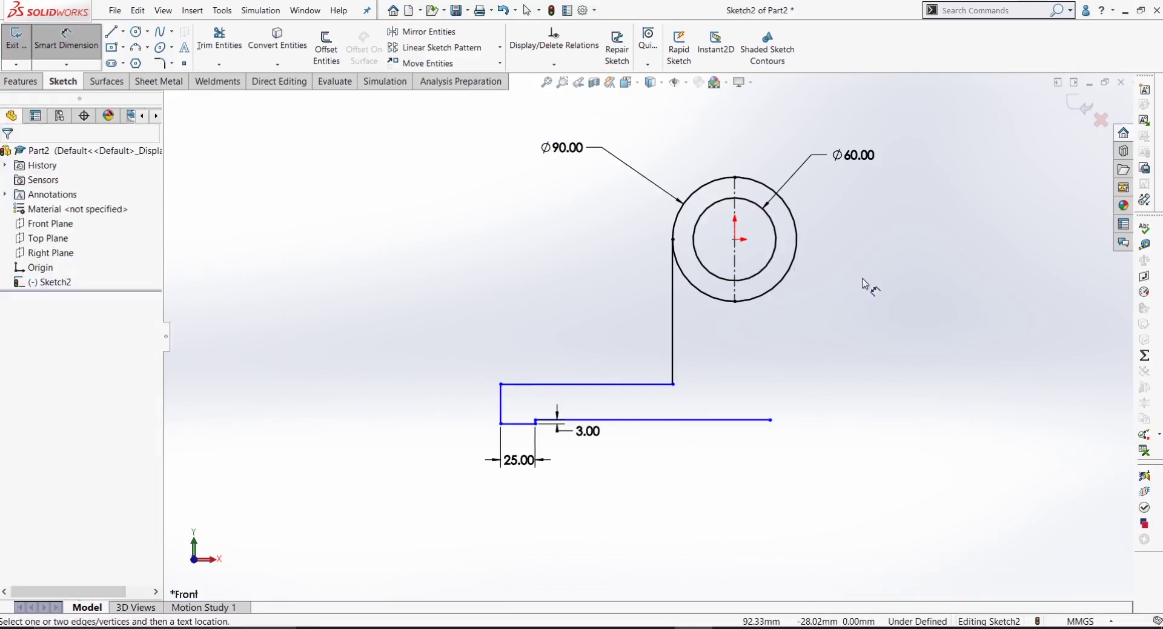
{"action": "key", "text": "Escape"}
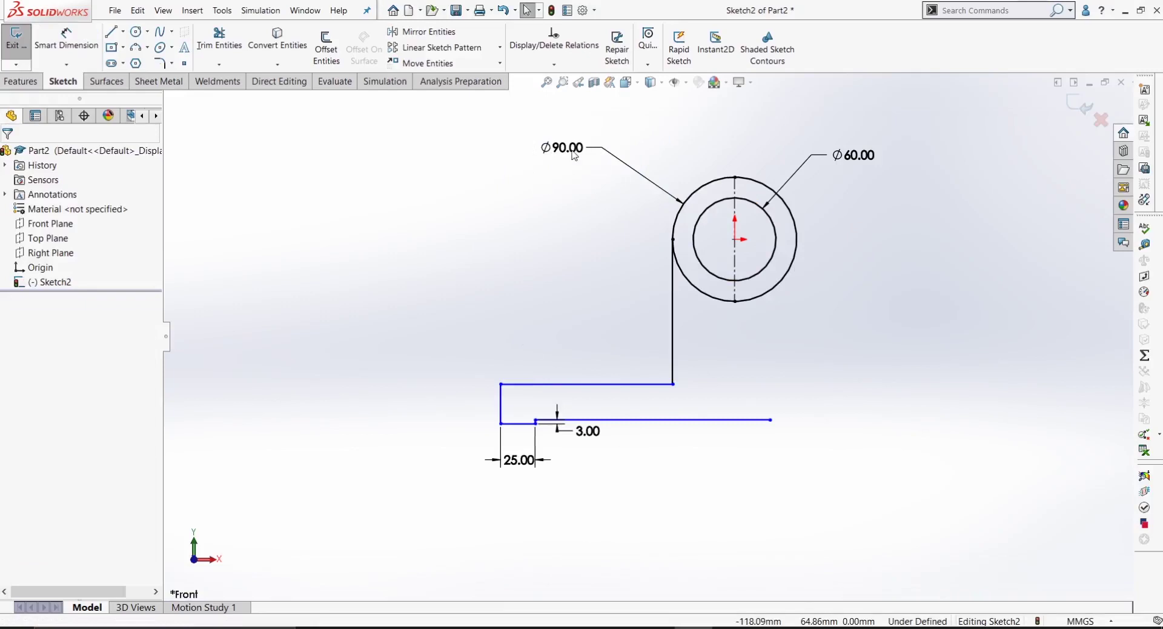
Step: Display the outer circle's 90 mm diameter dimension as a radius
{"action": "left_click", "coordinate": [574, 154]}
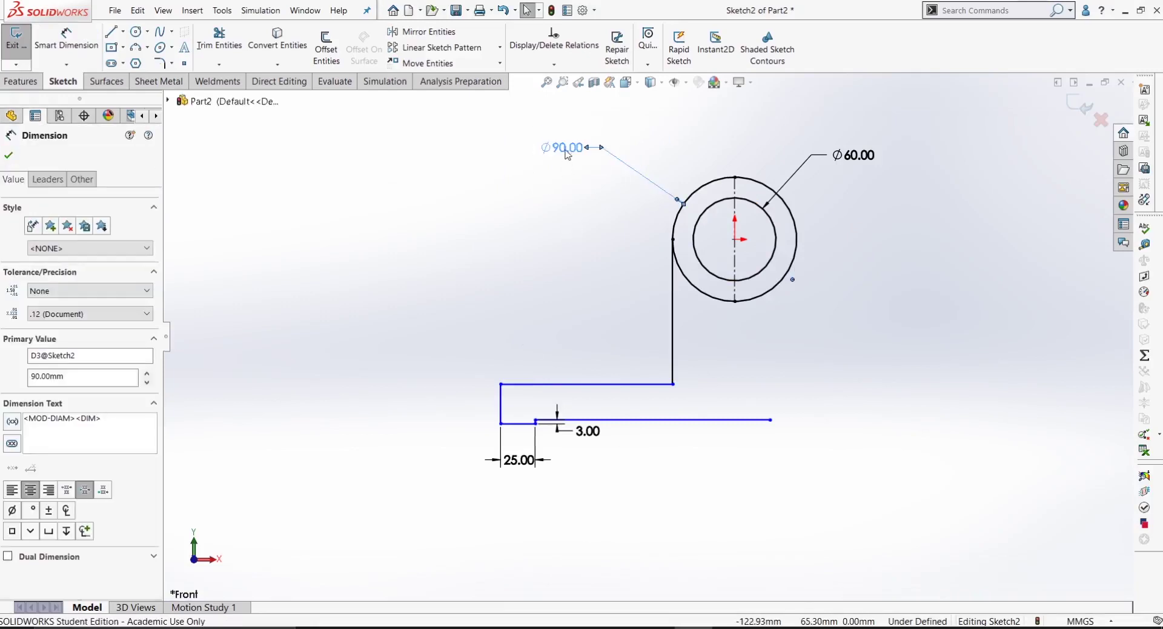
{"action": "left_click", "coordinate": [611, 206]}
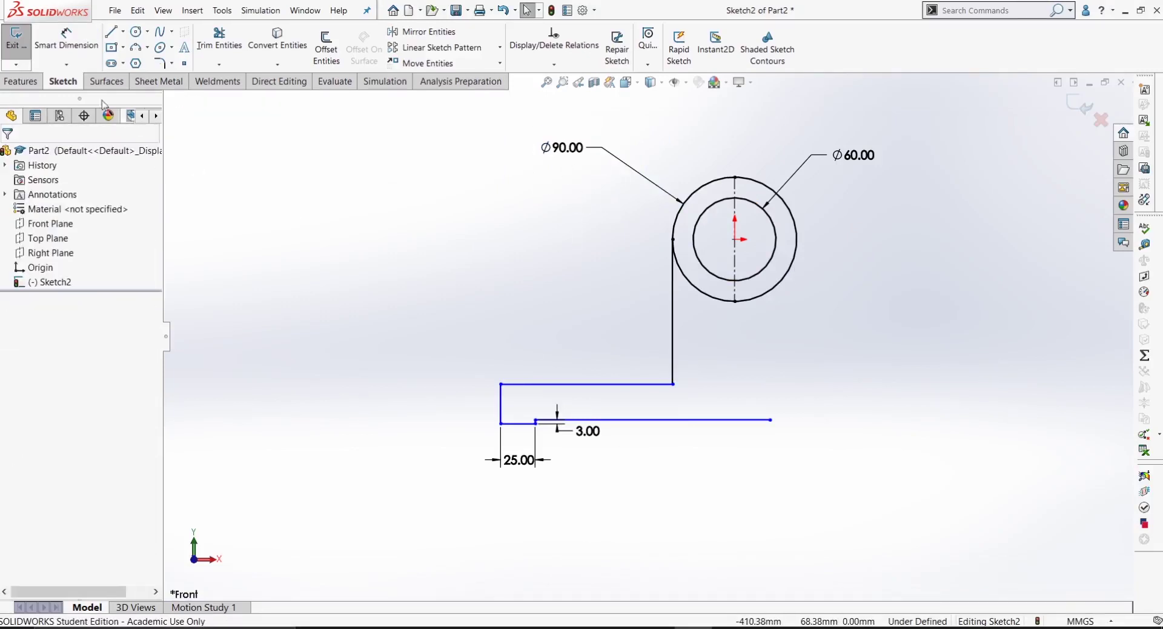
{"action": "left_click", "coordinate": [66, 37]}
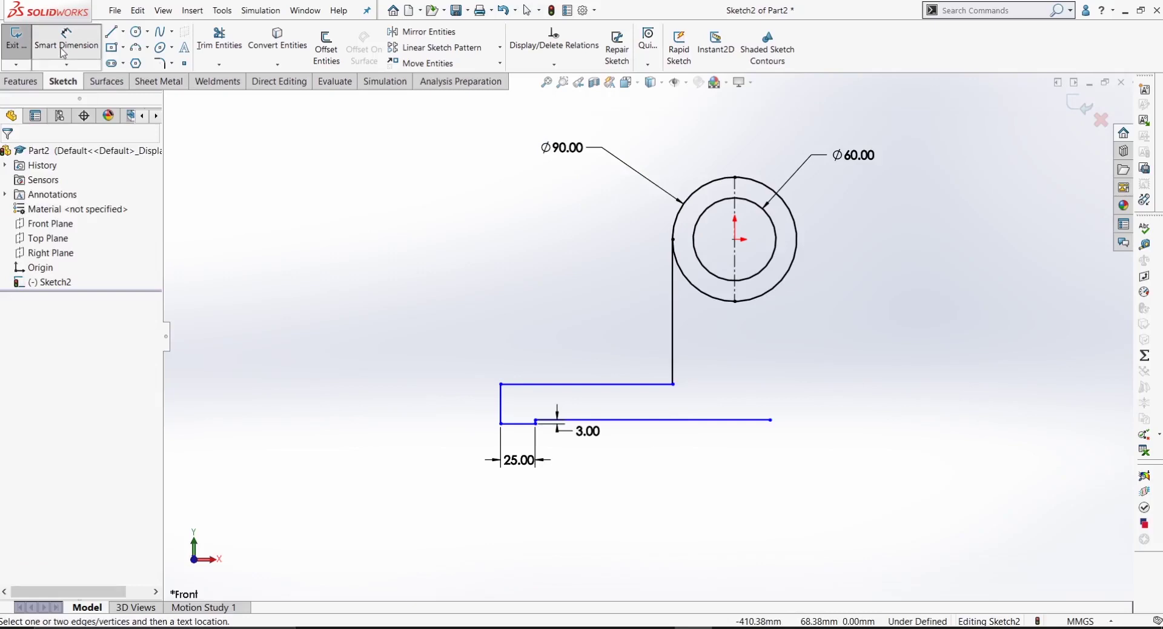
{"action": "left_click", "coordinate": [565, 151]}
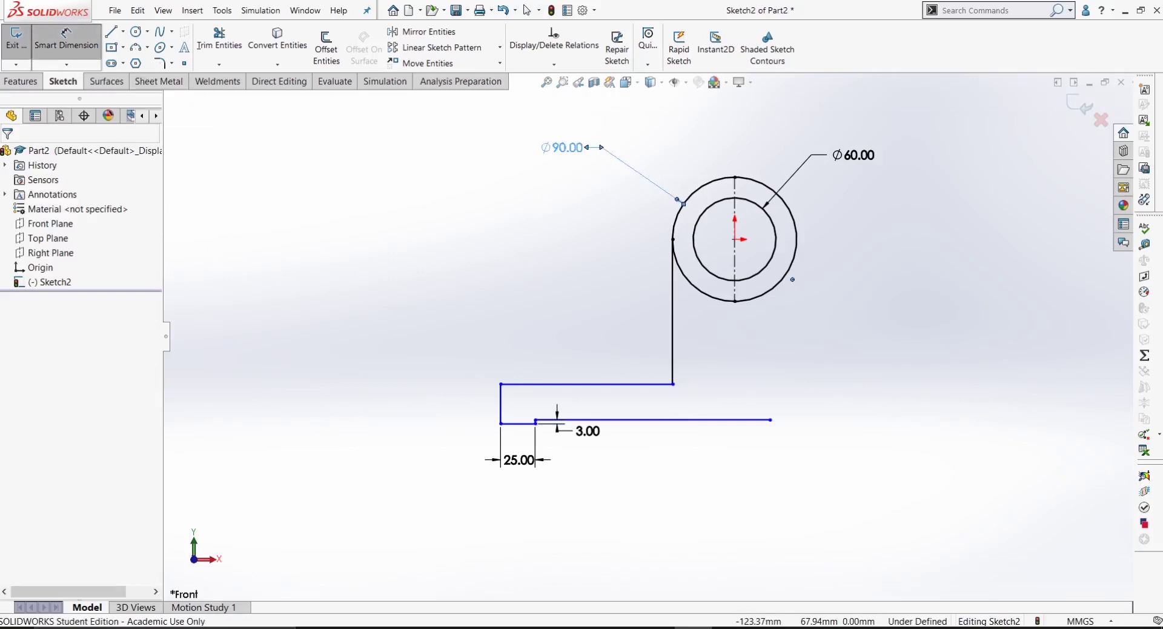
{"action": "right_click", "coordinate": [564, 152]}
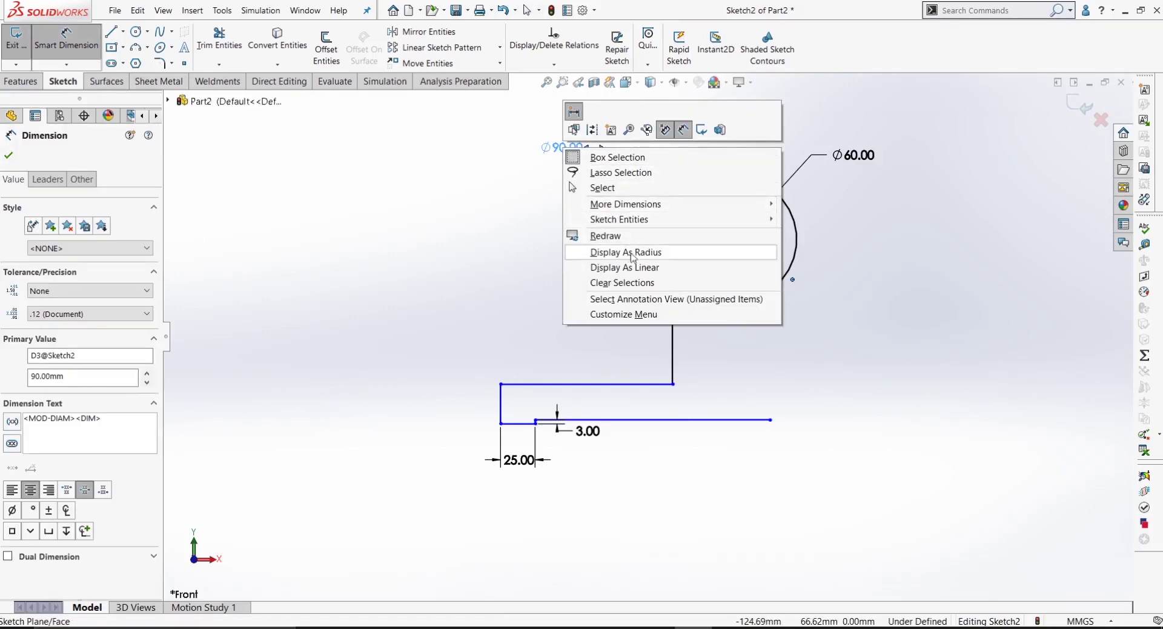
{"action": "left_click", "coordinate": [653, 256]}
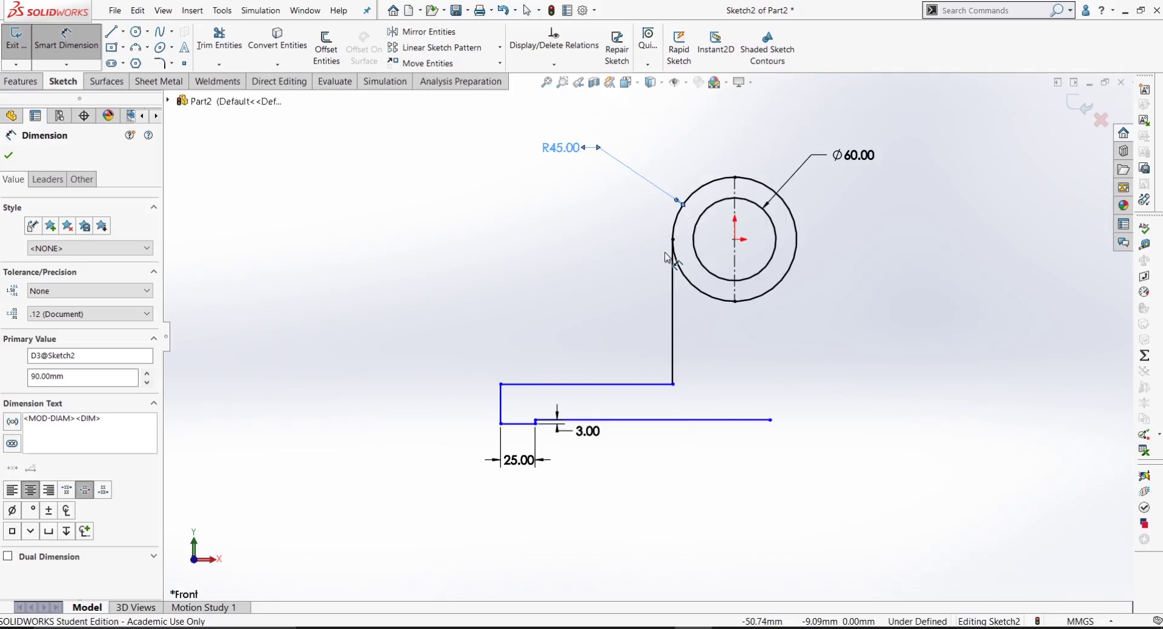
{"action": "left_click", "coordinate": [583, 208]}
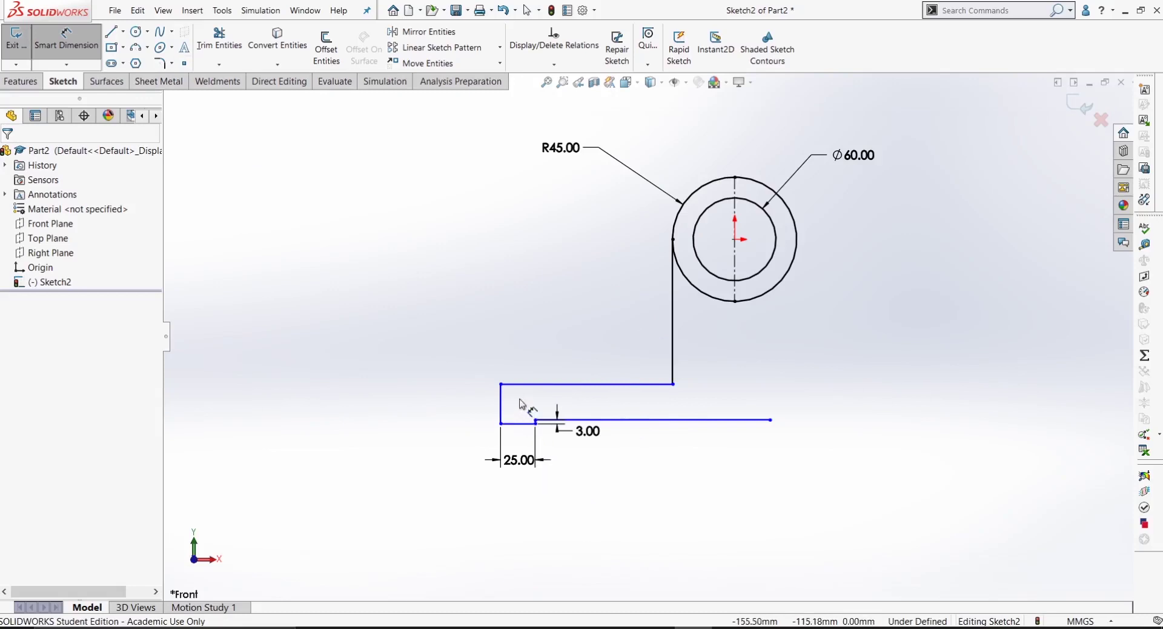
{"action": "left_click", "coordinate": [500, 404]}
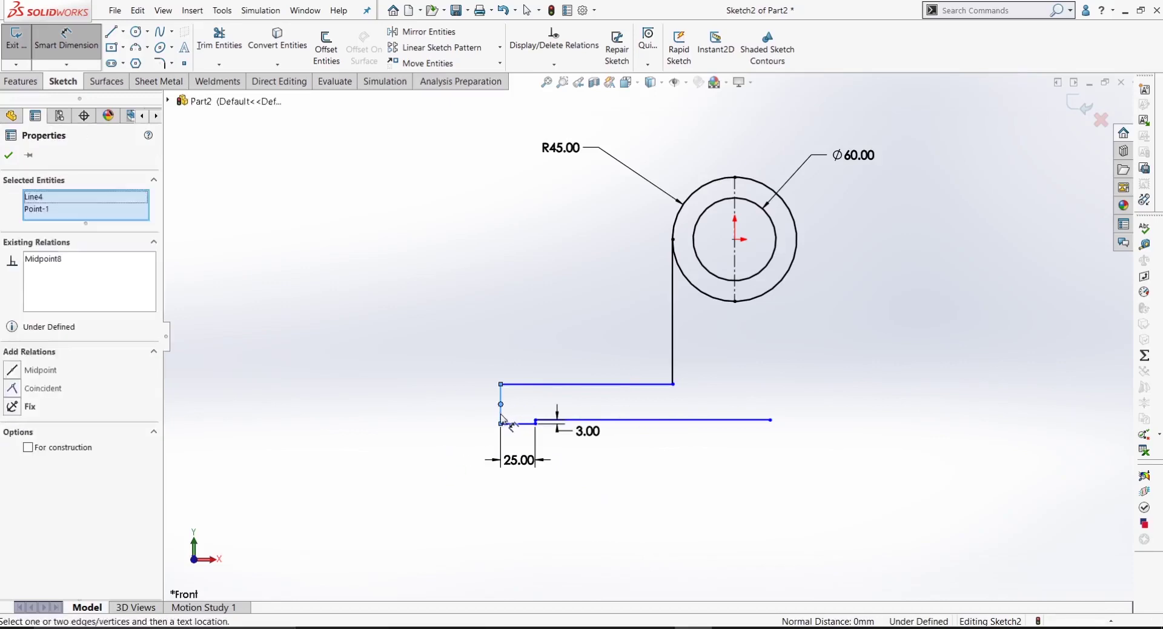
{"action": "key", "text": "Escape"}
{"action": "key", "text": "Escape"}
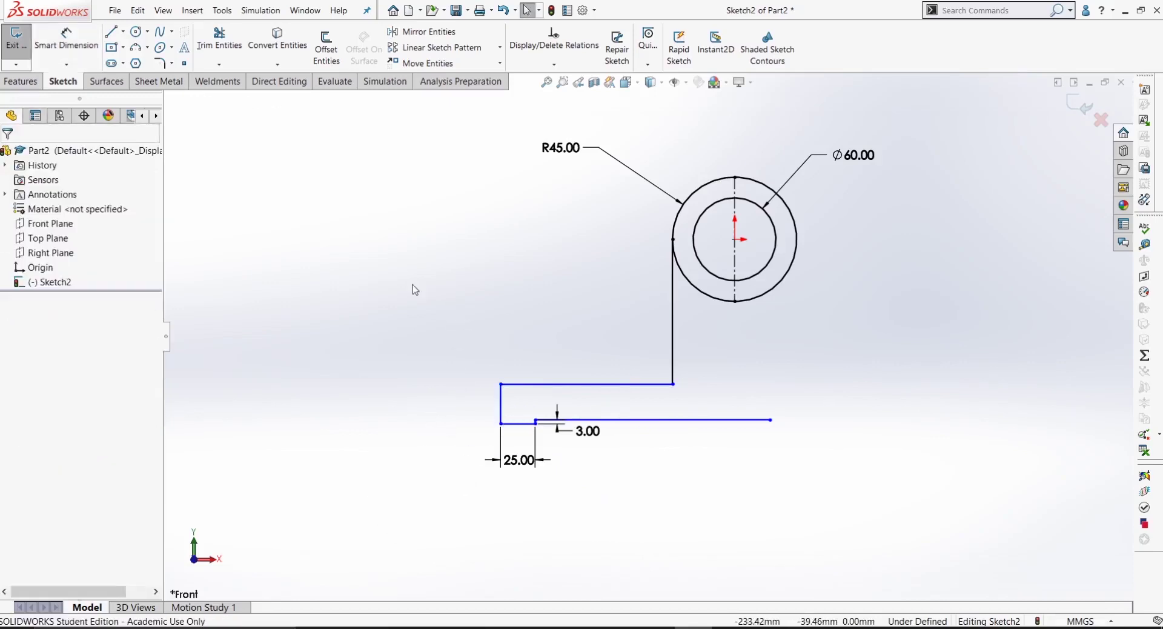
Step: Dimension the doubled distance from the foot's short vertical step line across the vertical centerline as 200 mm
{"action": "right_click_drag", "start_coordinate": [413, 285], "coordinate": [413, 255]}
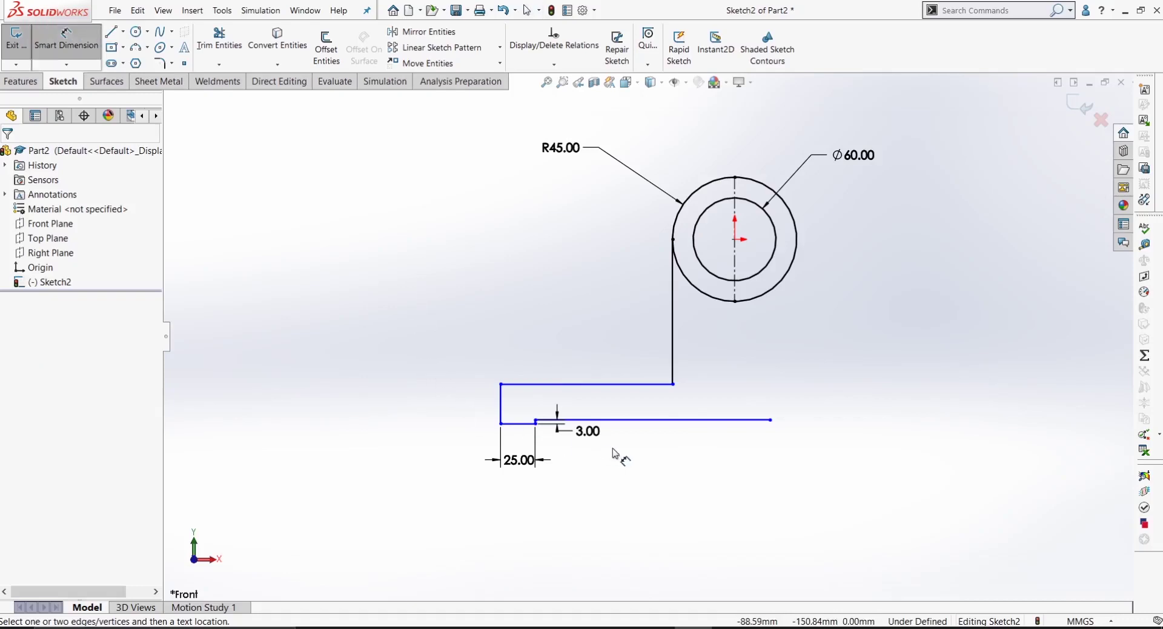
{"action": "scroll", "coordinate": [615, 456], "scroll_direction": "down", "scroll_amount": 6}
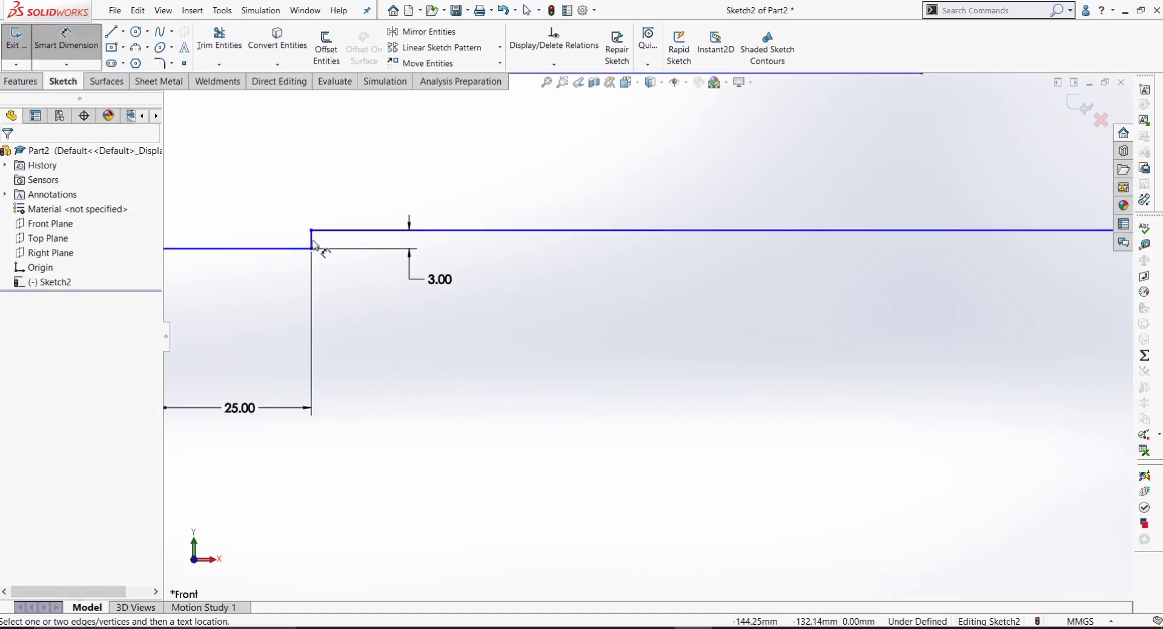
{"action": "left_click", "coordinate": [312, 242]}
{"action": "scroll", "coordinate": [649, 337], "scroll_direction": "up", "scroll_amount": 6}
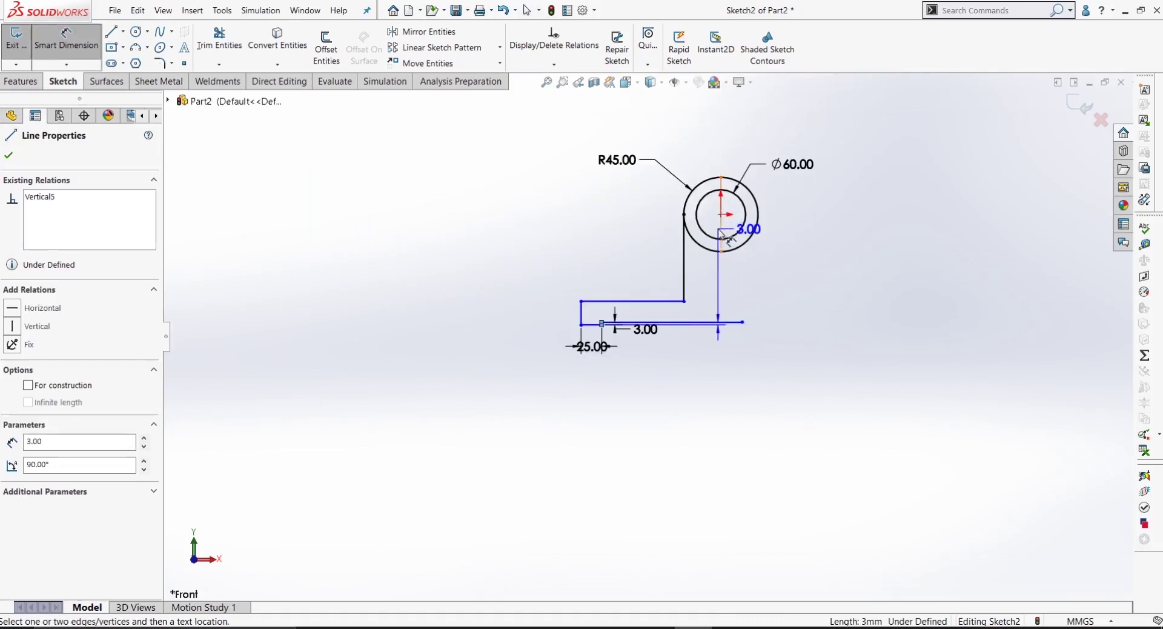
{"action": "left_click", "coordinate": [719, 233]}
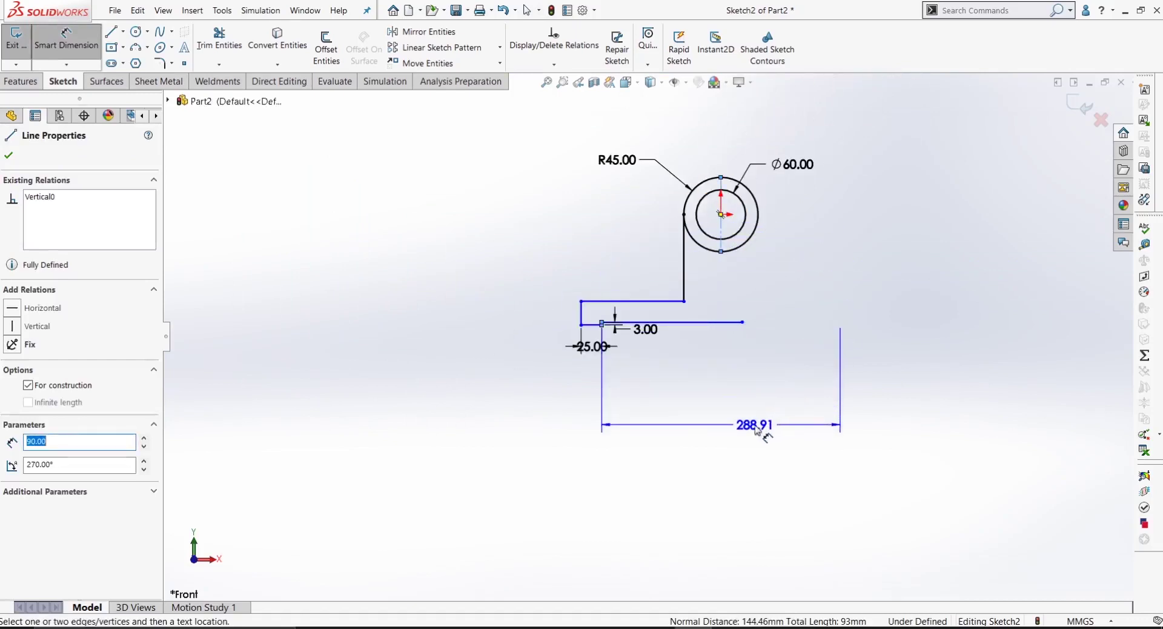
{"action": "left_click", "coordinate": [757, 431]}
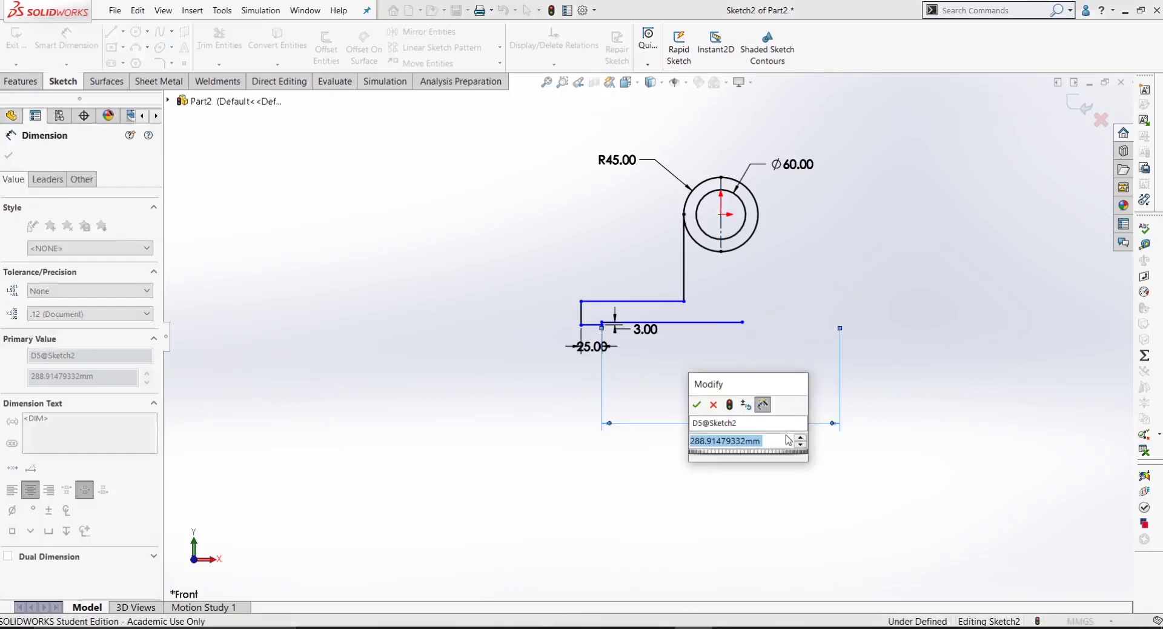
{"action": "type", "text": "200"}
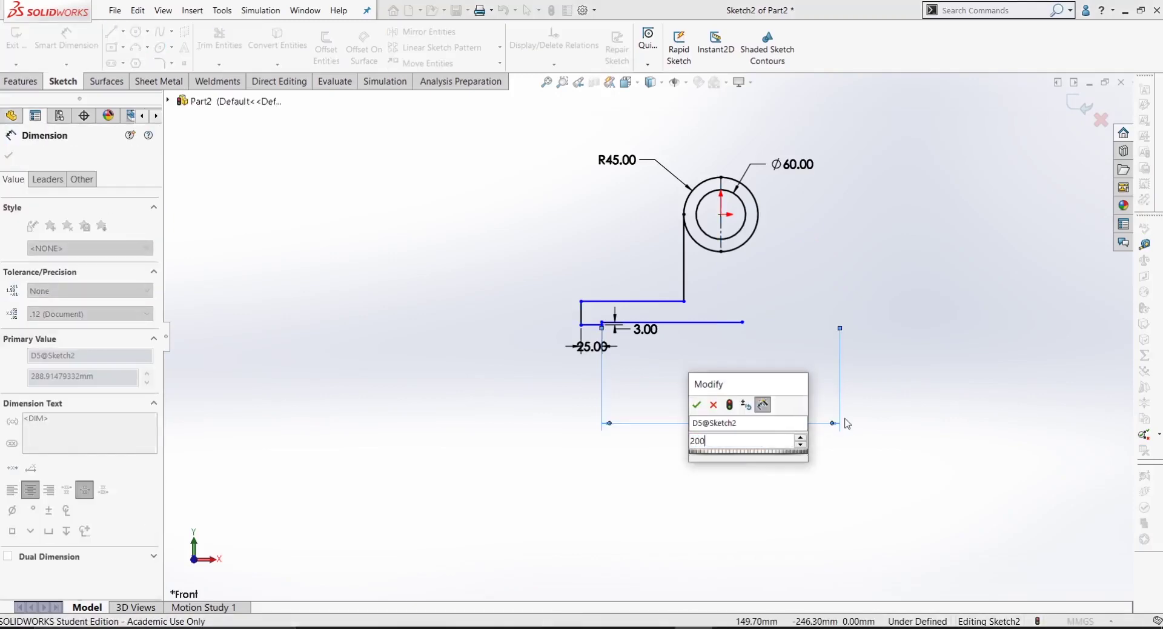
{"action": "key", "text": "Return"}
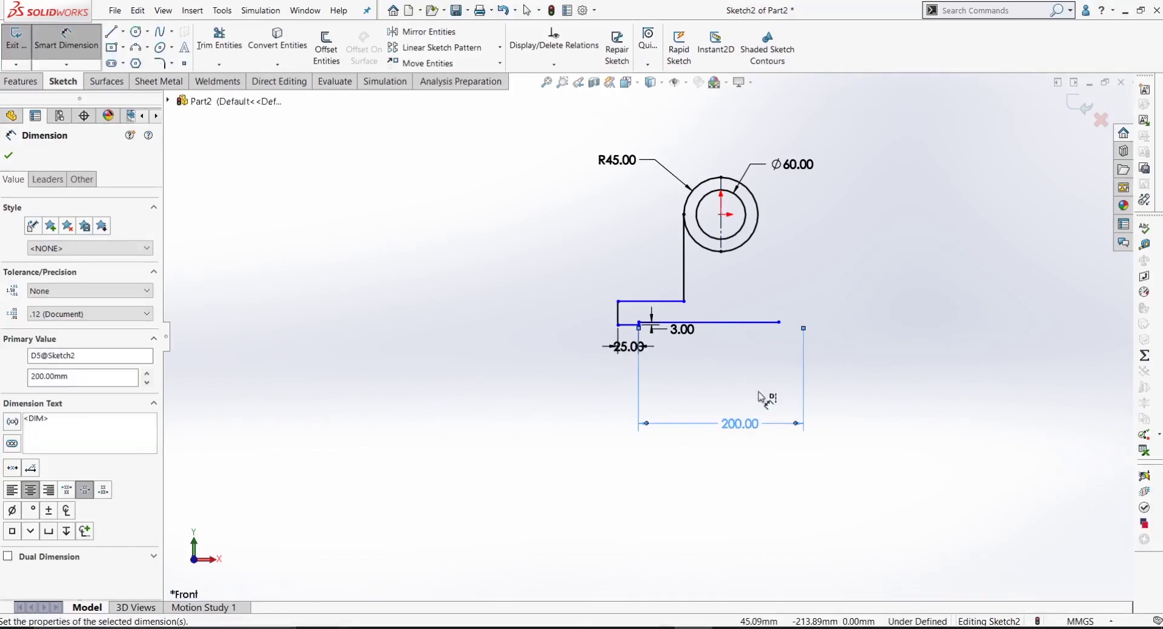
Step: Dimension the vertical distance from the circles' center to the foot's short bottom line as 70 mm
{"action": "scroll", "coordinate": [733, 388], "scroll_direction": "up", "scroll_amount": 2}
{"action": "scroll", "coordinate": [691, 381], "scroll_direction": "down", "scroll_amount": 2}
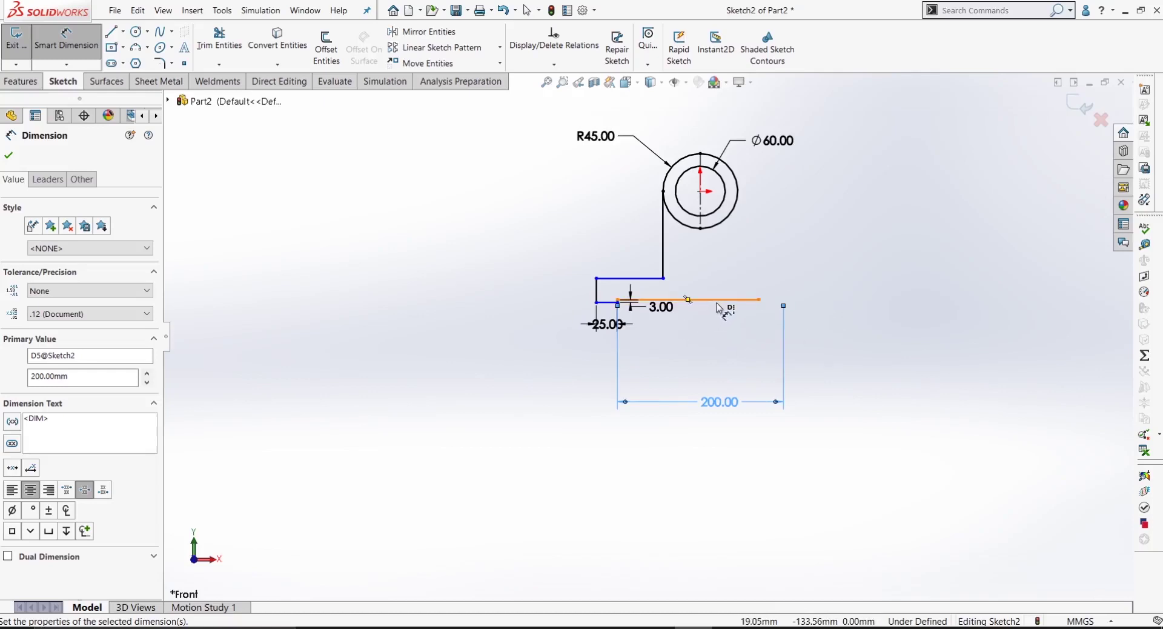
{"action": "scroll", "coordinate": [615, 312], "scroll_direction": "down", "scroll_amount": 3}
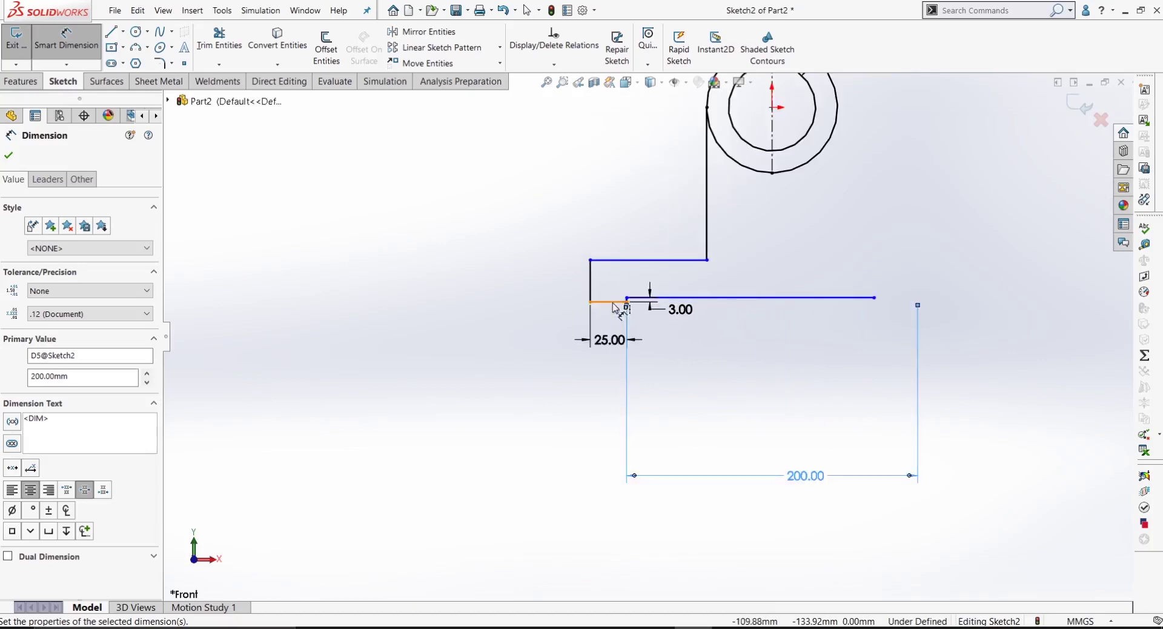
{"action": "left_click", "coordinate": [616, 301]}
{"action": "left_click", "coordinate": [772, 185]}
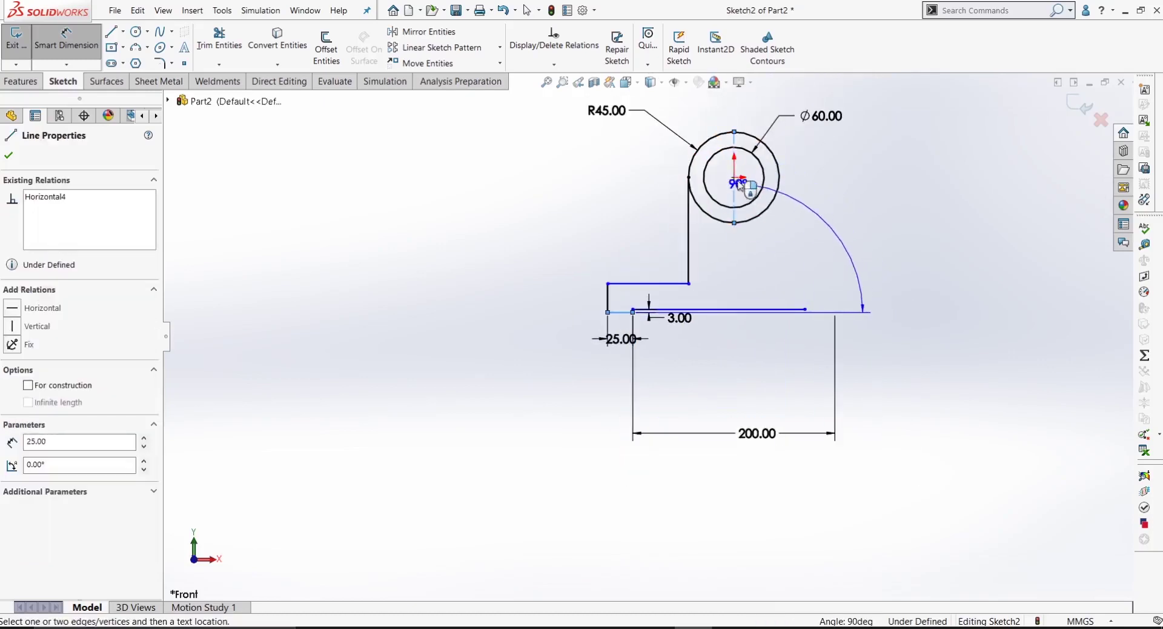
{"action": "scroll", "coordinate": [735, 182], "scroll_direction": "down", "scroll_amount": 5}
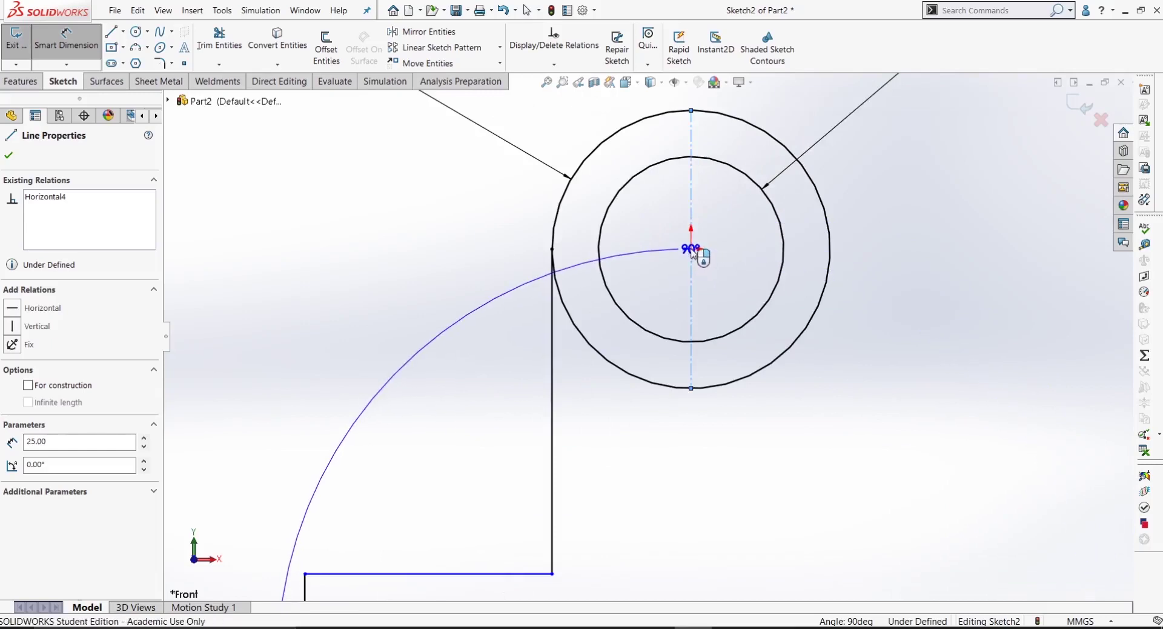
{"action": "left_click", "coordinate": [691, 248]}
{"action": "scroll", "coordinate": [387, 381], "scroll_direction": "up", "scroll_amount": 3}
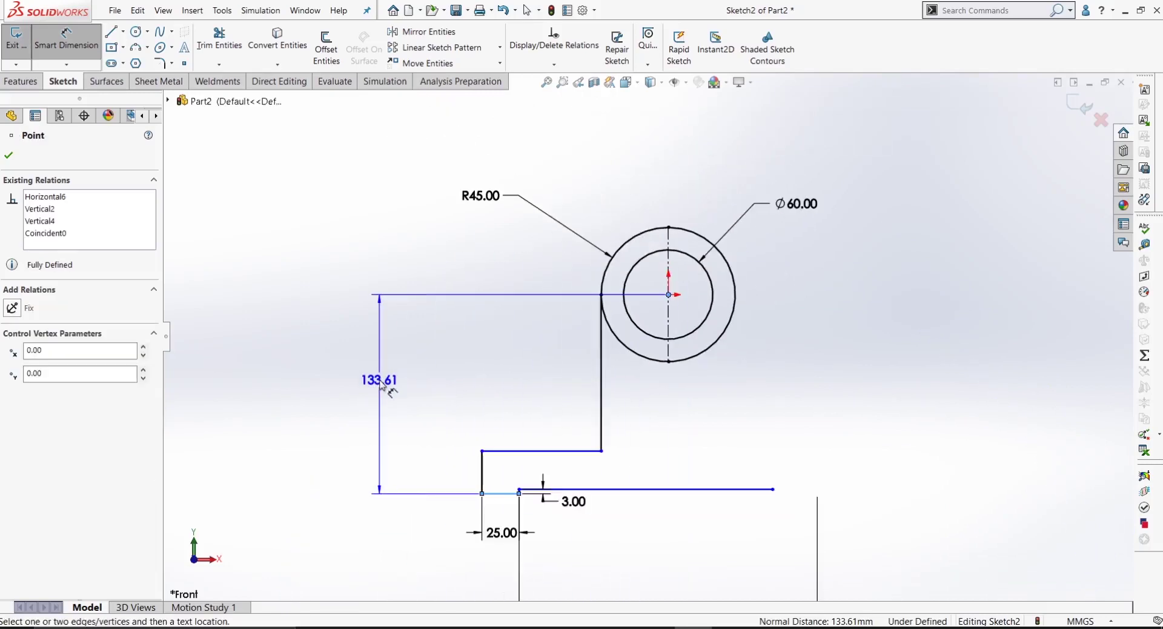
{"action": "left_click", "coordinate": [382, 383]}
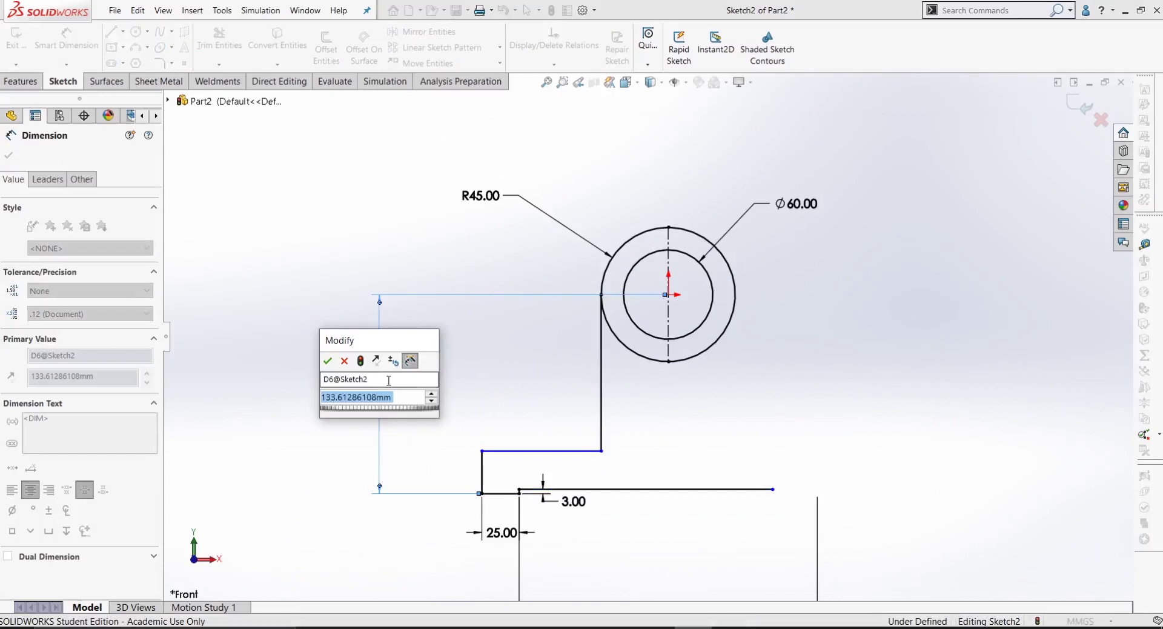
{"action": "type", "text": "70"}
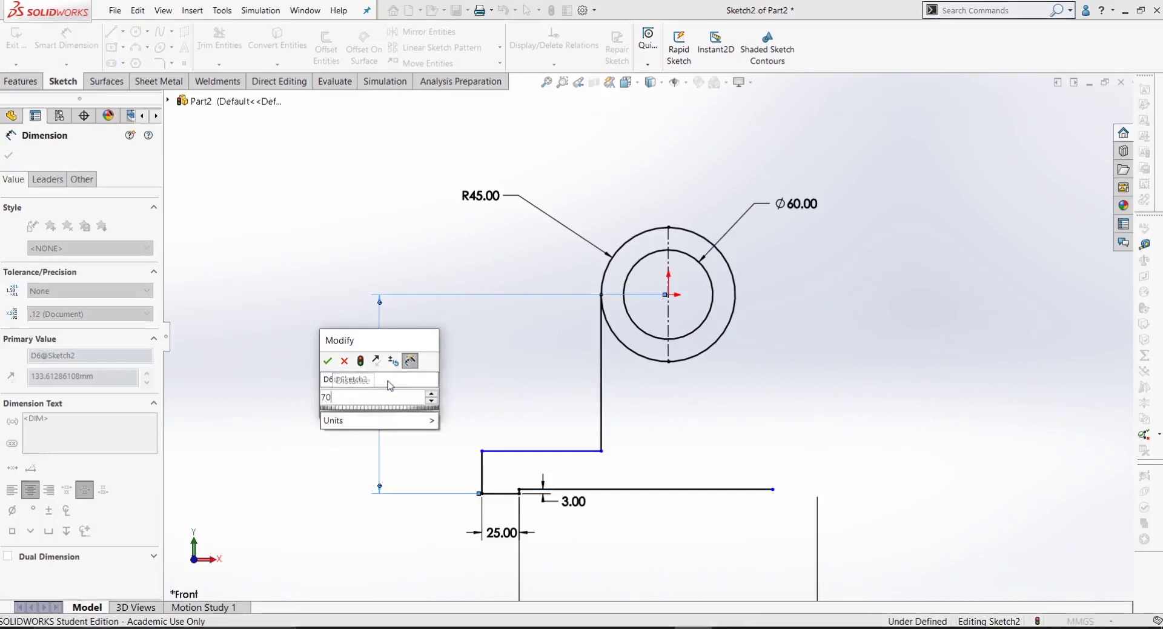
{"action": "key", "text": "Return"}
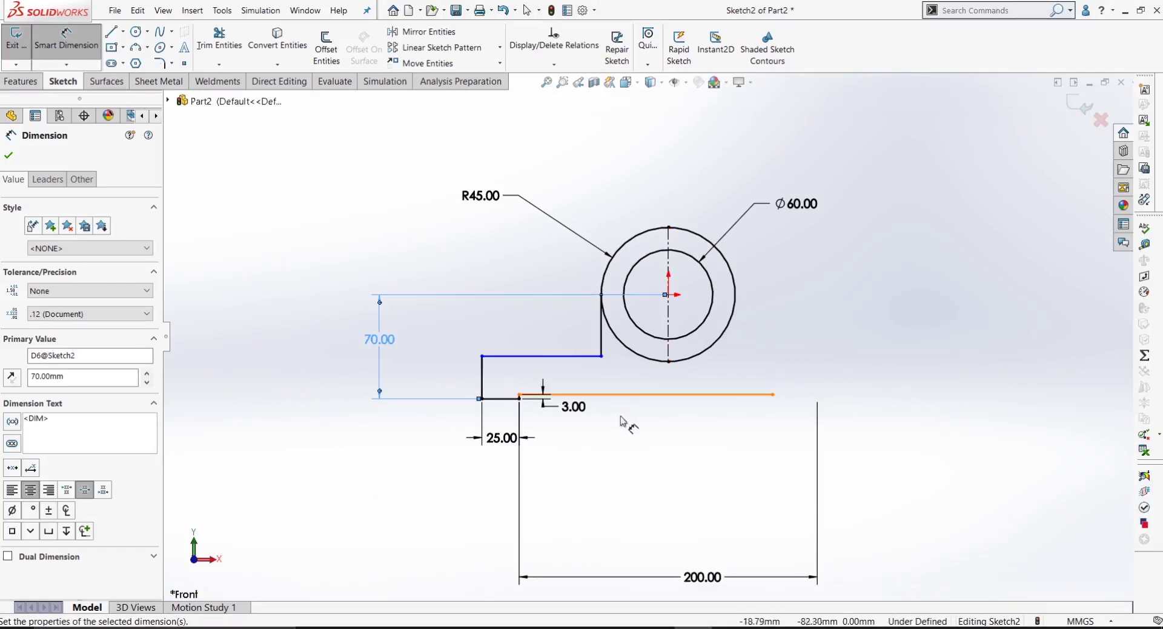
Step: Trim away the outer circle's lower-left quarter and draw a horizontal construction line across its full diameter
{"action": "left_click", "coordinate": [219, 39]}
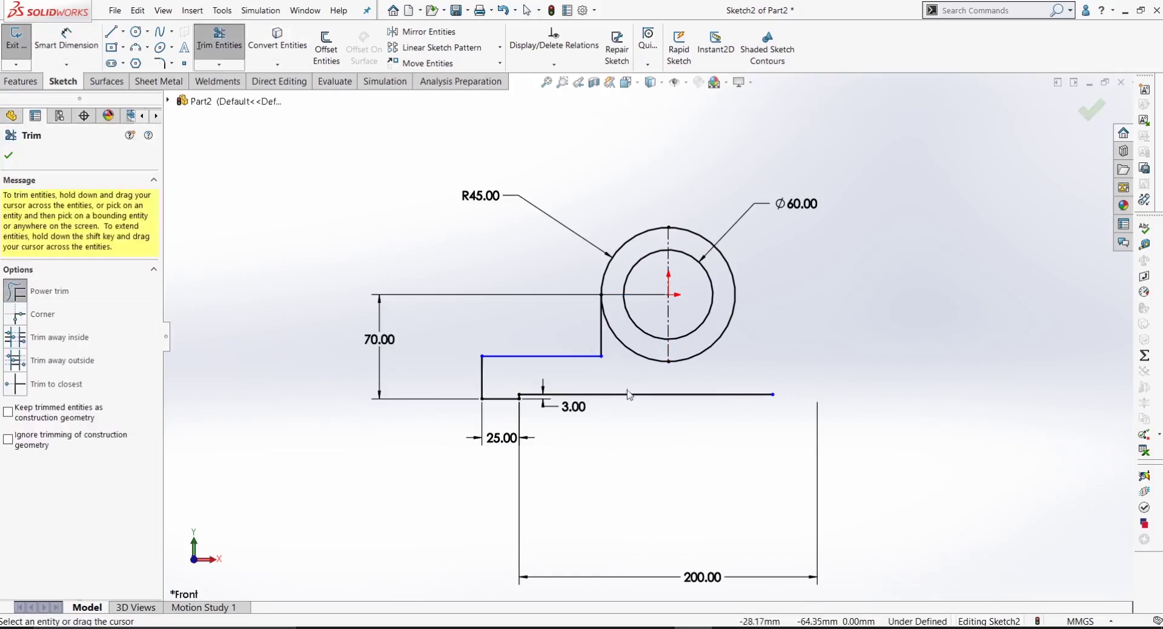
{"action": "left_click_drag", "start_coordinate": [626, 362], "coordinate": [632, 345]}
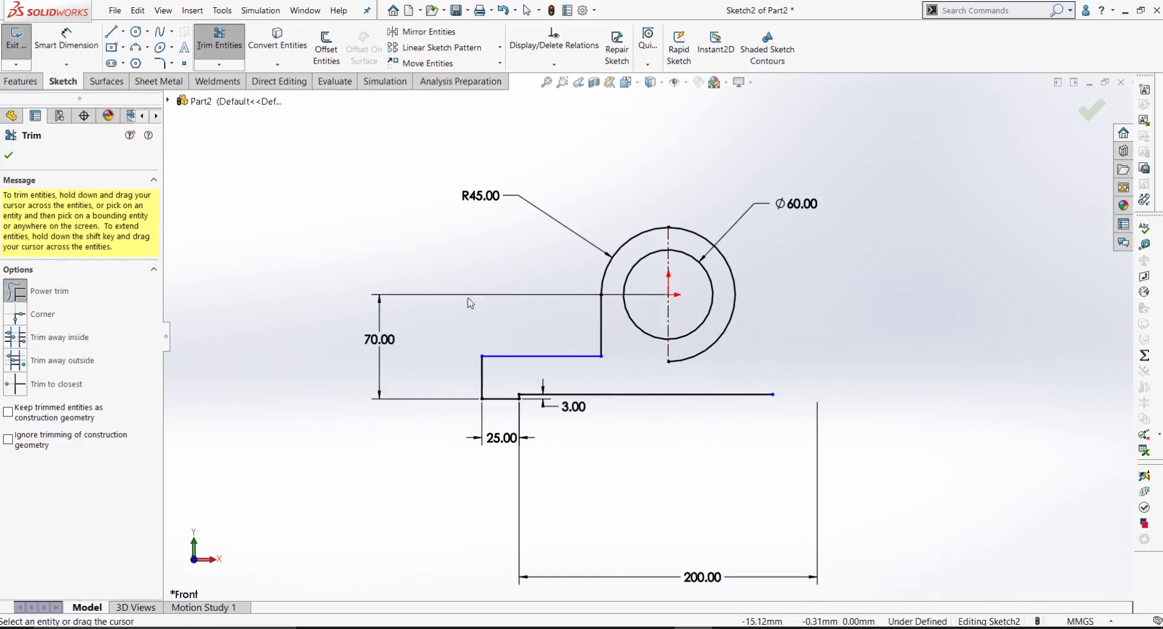
{"action": "key", "text": "l"}
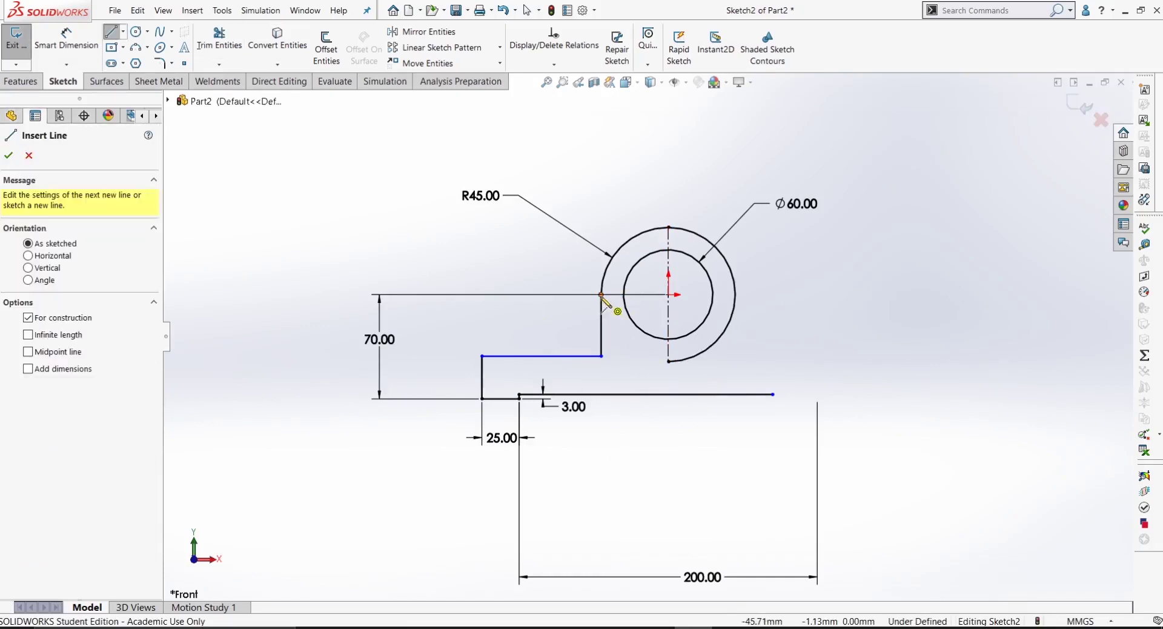
{"action": "left_click", "coordinate": [735, 295]}
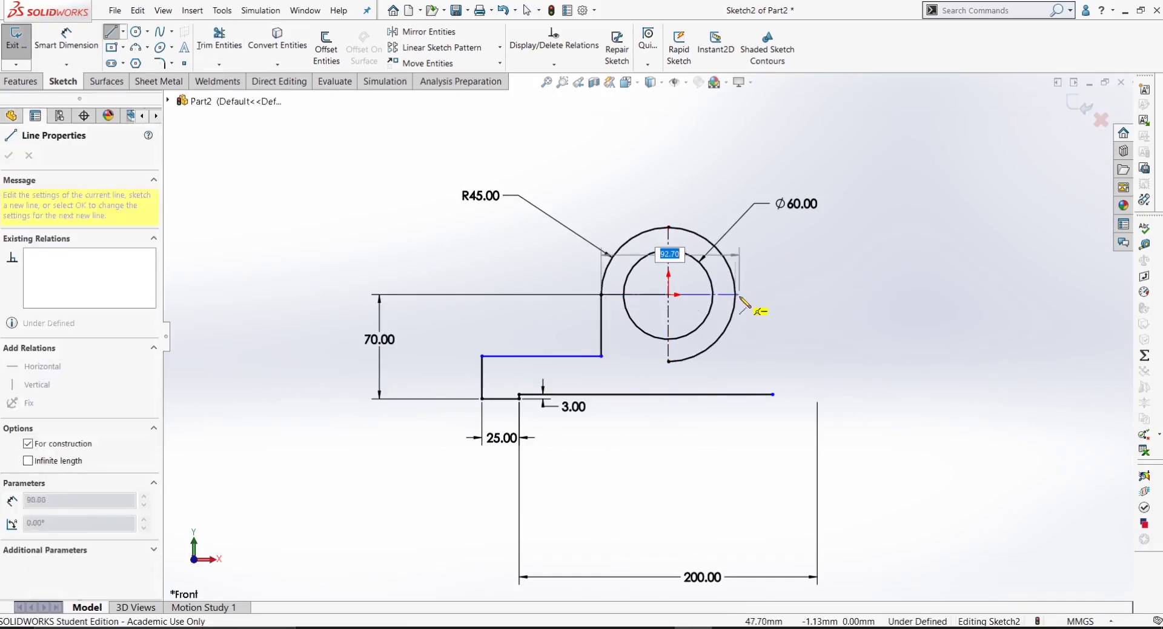
{"action": "right_click", "coordinate": [777, 310]}
{"action": "left_click", "coordinate": [781, 314]}
{"action": "key", "text": "l"}
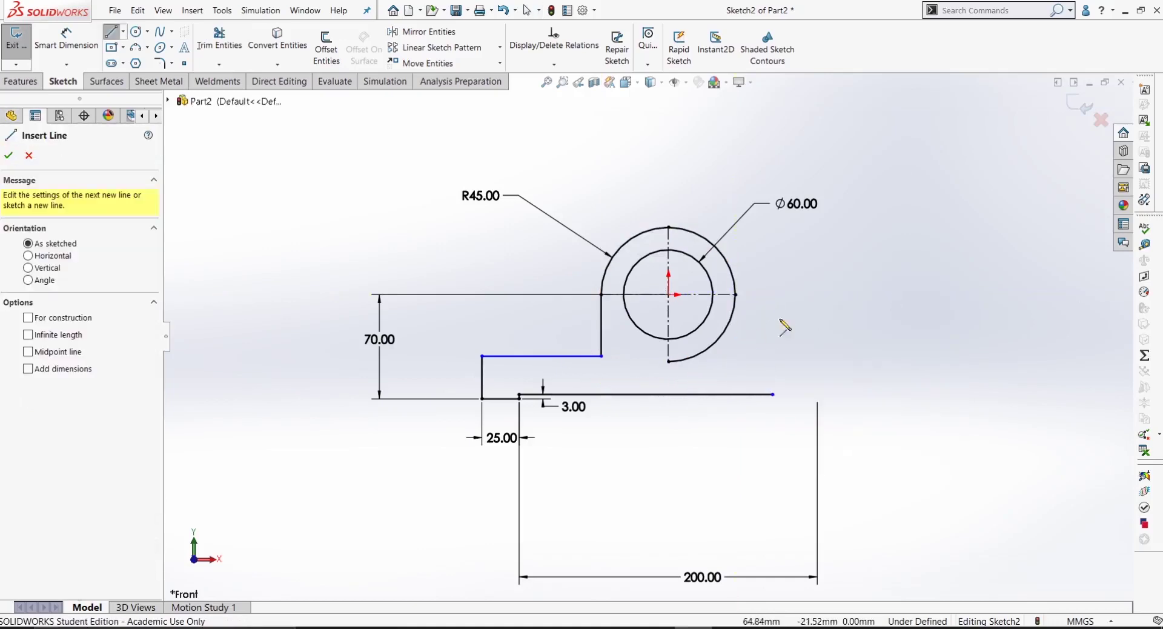
{"action": "key", "text": "Escape"}
Step: Trim away the outer circle's lower-right quarter below the horizontal centerline and end trimming
{"action": "key", "text": "t"}
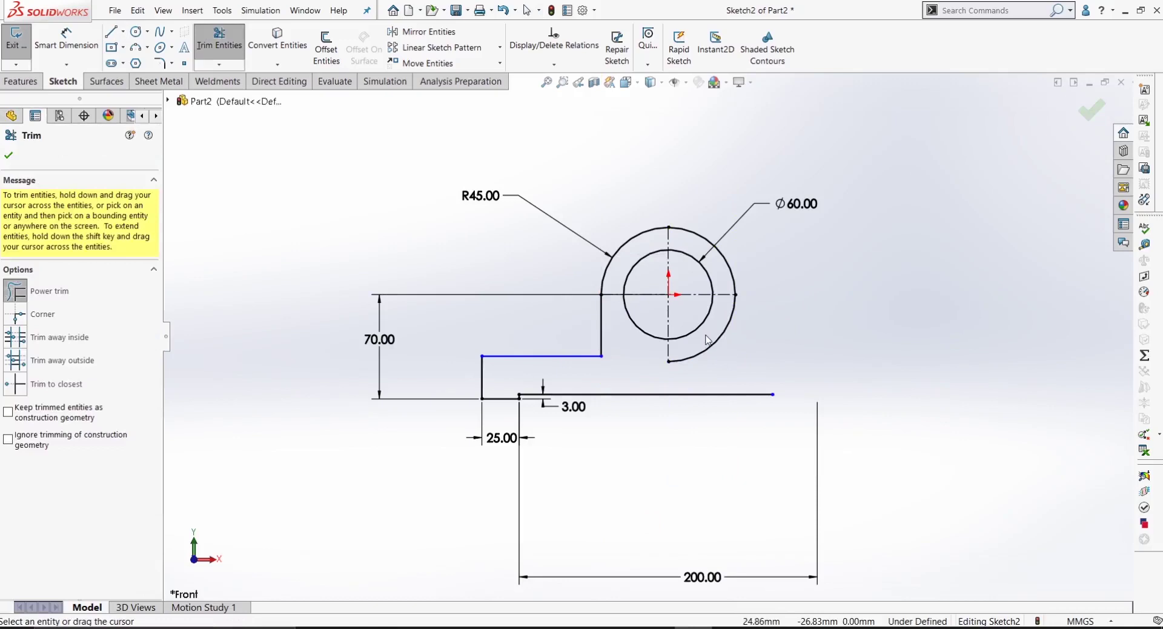
{"action": "left_click_drag", "start_coordinate": [708, 339], "coordinate": [737, 374]}
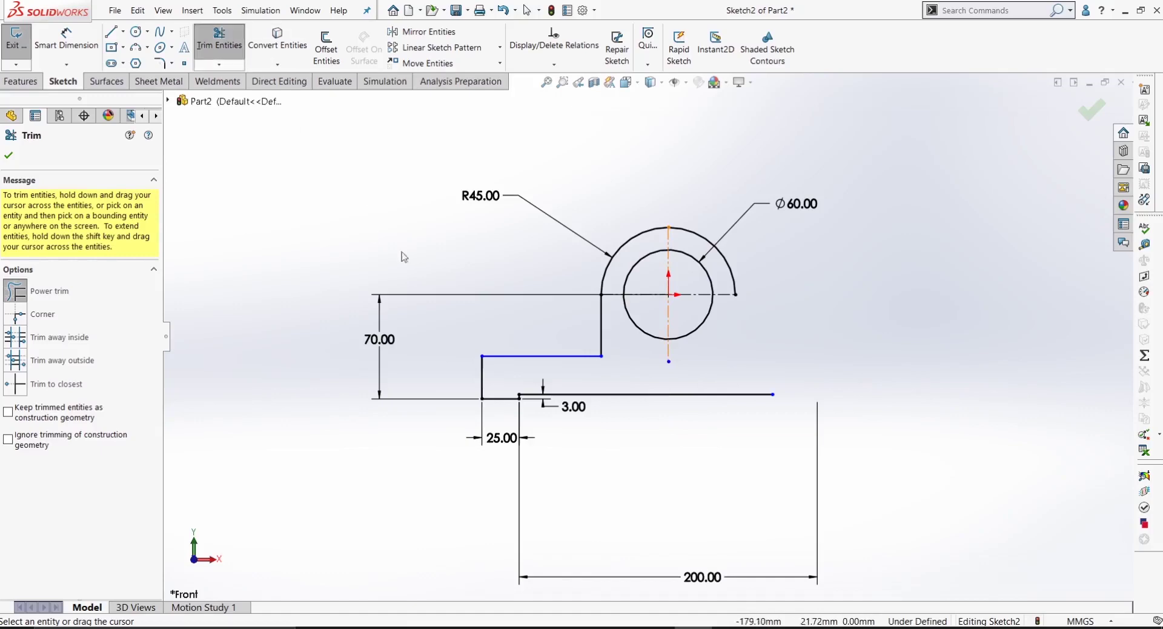
{"action": "right_click_drag", "start_coordinate": [370, 151], "coordinate": [314, 210]}
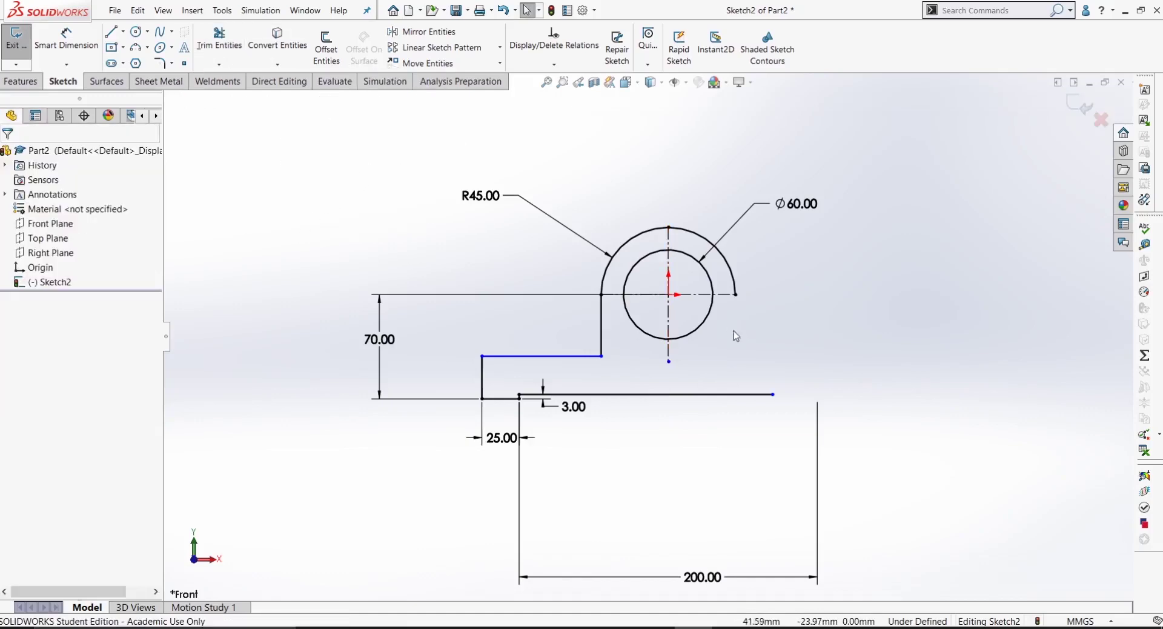
{"action": "left_click", "coordinate": [631, 243]}
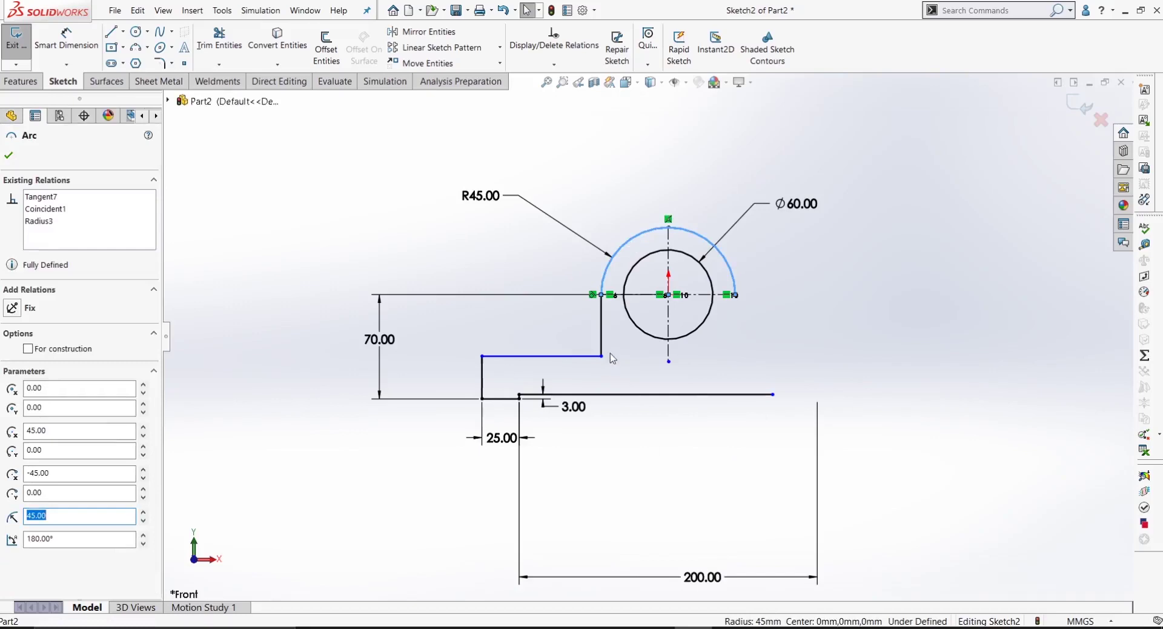
{"action": "left_click", "coordinate": [601, 337], "text": "ctrl"}
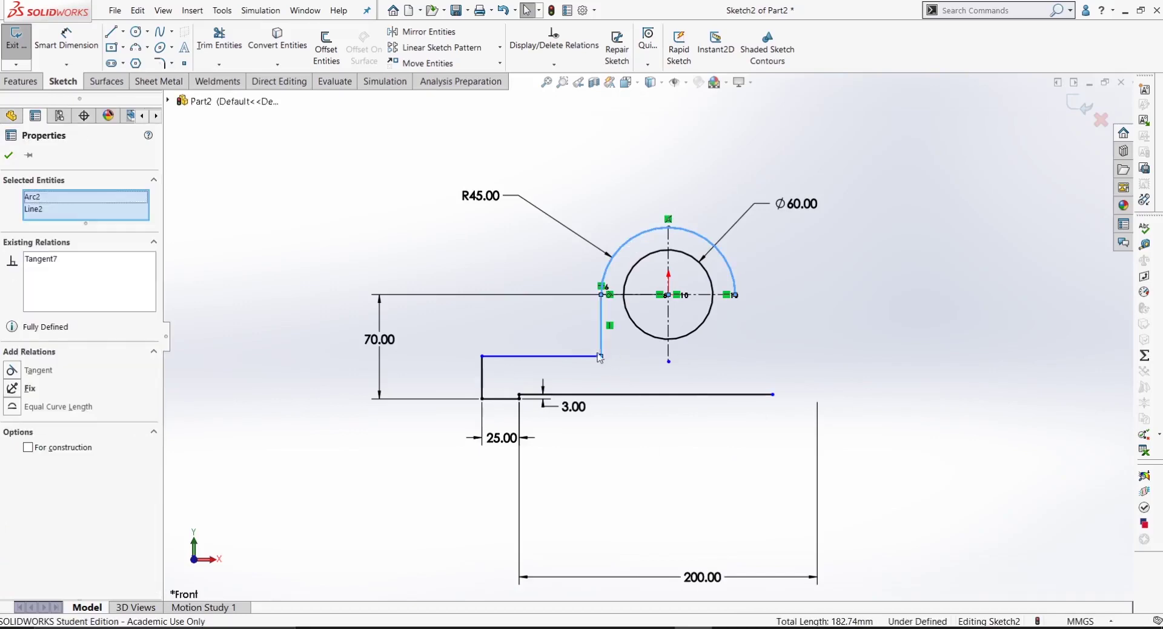
{"action": "left_click", "coordinate": [573, 358], "text": "ctrl"}
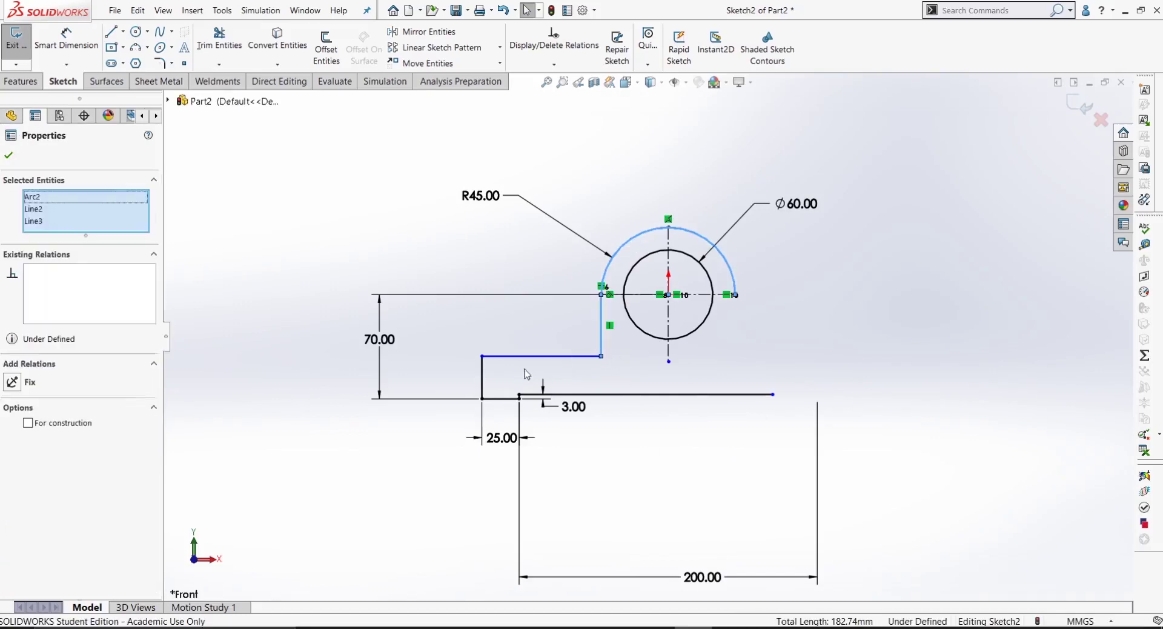
{"action": "left_click", "coordinate": [483, 388], "text": "ctrl"}
{"action": "left_click", "coordinate": [509, 399], "text": "ctrl"}
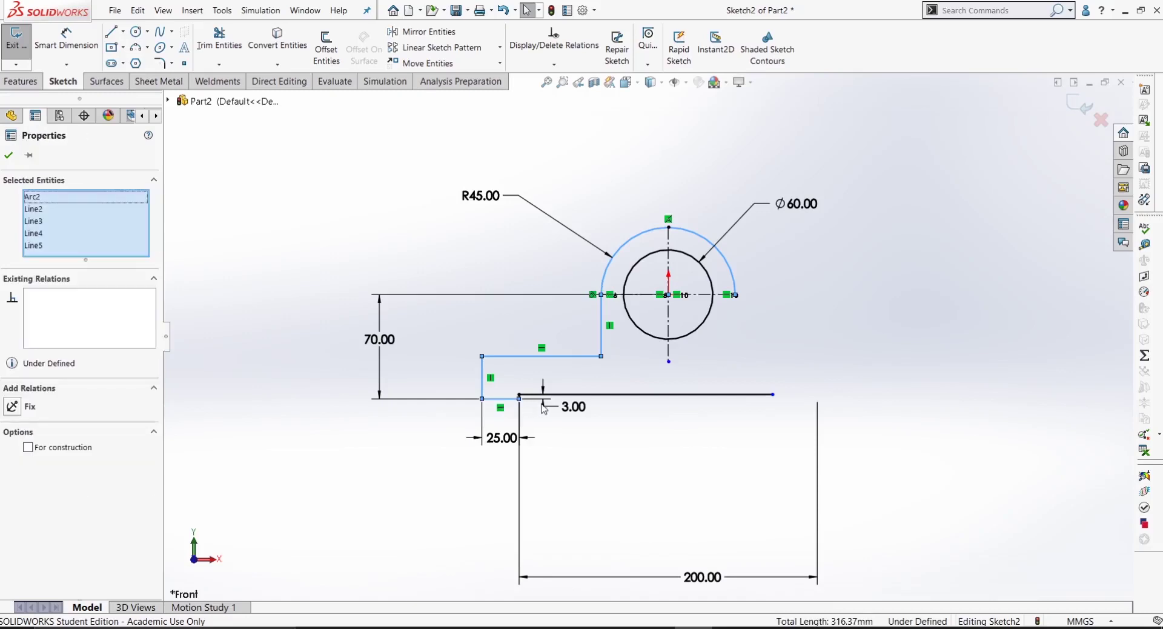
{"action": "scroll", "coordinate": [515, 407], "scroll_direction": "down", "scroll_amount": 6}
{"action": "left_click_drag", "start_coordinate": [592, 314], "coordinate": [525, 362], "text": "ctrl"}
{"action": "scroll", "coordinate": [632, 361], "scroll_direction": "up", "scroll_amount": 6}
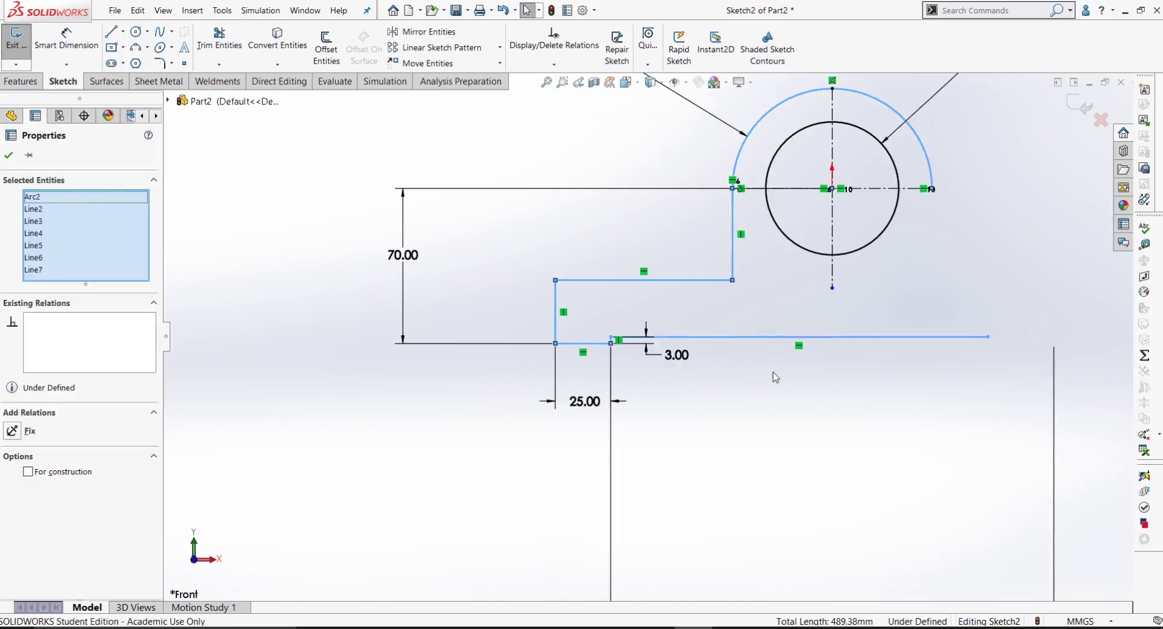
{"action": "scroll", "coordinate": [775, 370], "scroll_direction": "up", "scroll_amount": 5}
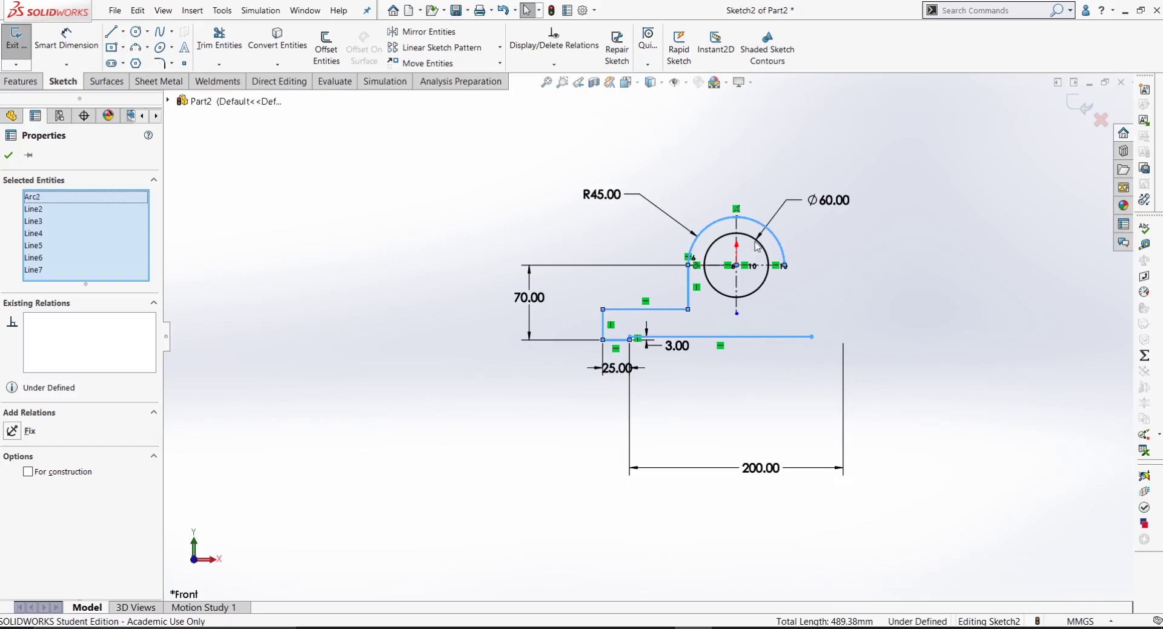
{"action": "right_click_drag", "start_coordinate": [755, 245], "coordinate": [721, 242]}
{"action": "right_click_drag", "start_coordinate": [669, 464], "coordinate": [703, 464]}
{"action": "scroll", "coordinate": [774, 301], "scroll_direction": "down", "scroll_amount": 3}
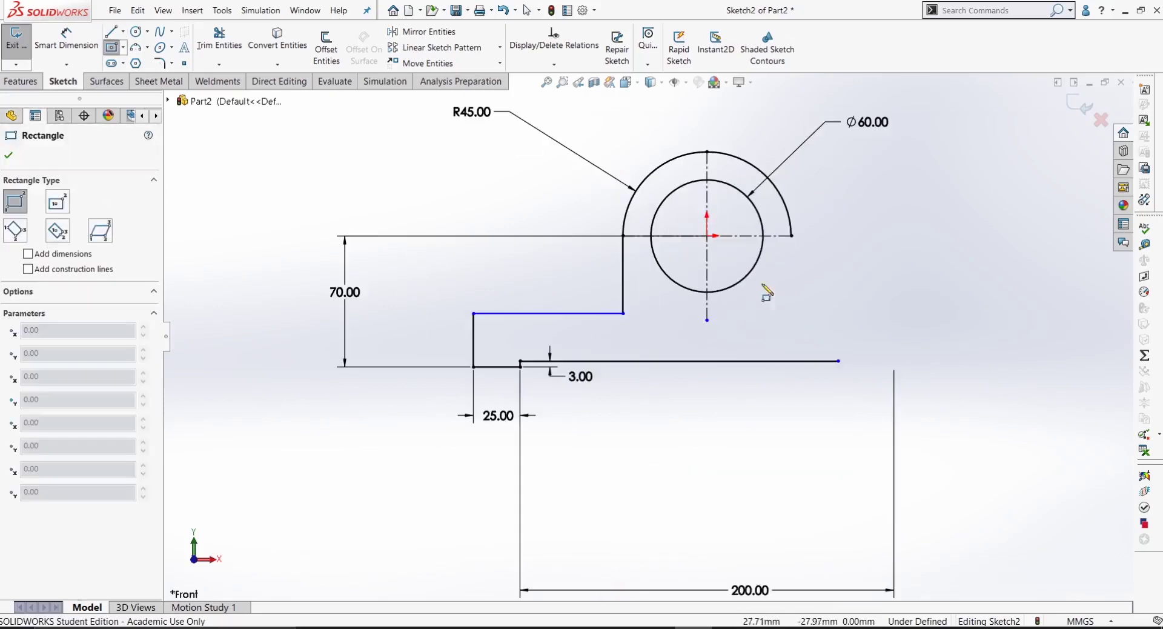
Step: Trim away both circles' right halves at the vertical centerline and move the 60 mm diameter dimension to the left of the arcs
{"action": "right_click_drag", "start_coordinate": [631, 434], "coordinate": [666, 400]}
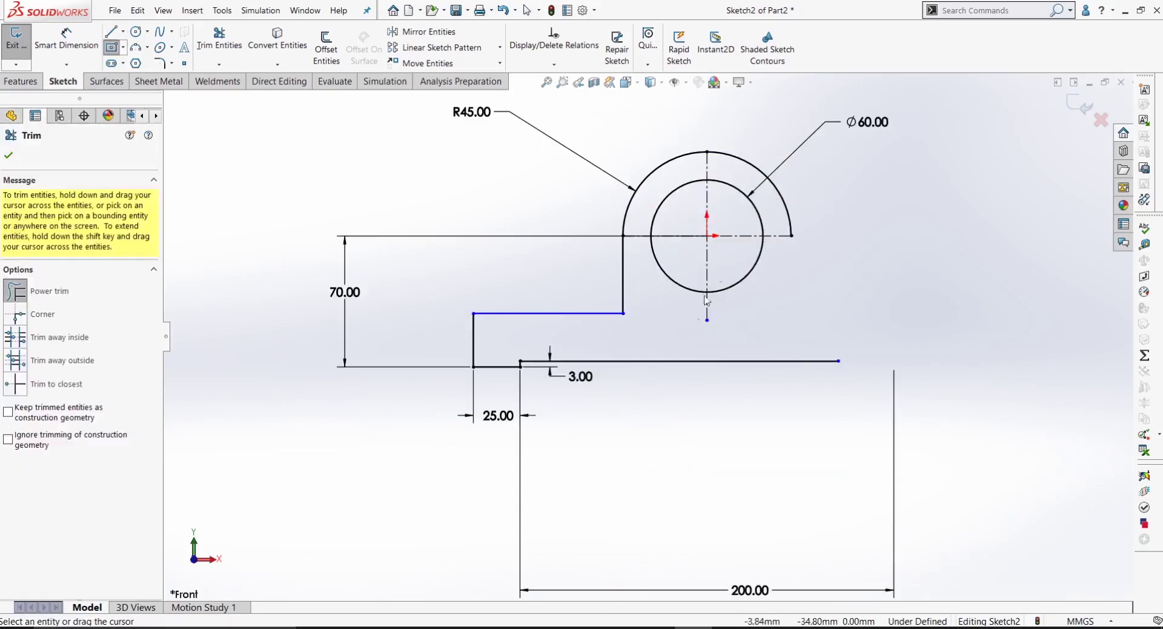
{"action": "mouse_move", "coordinate": [767, 142]}
{"action": "left_mouse_down"}
{"action": "mouse_move", "coordinate": [739, 206]}
{"action": "mouse_move", "coordinate": [749, 290]}
{"action": "mouse_move", "coordinate": [797, 275]}
{"action": "left_mouse_up"}
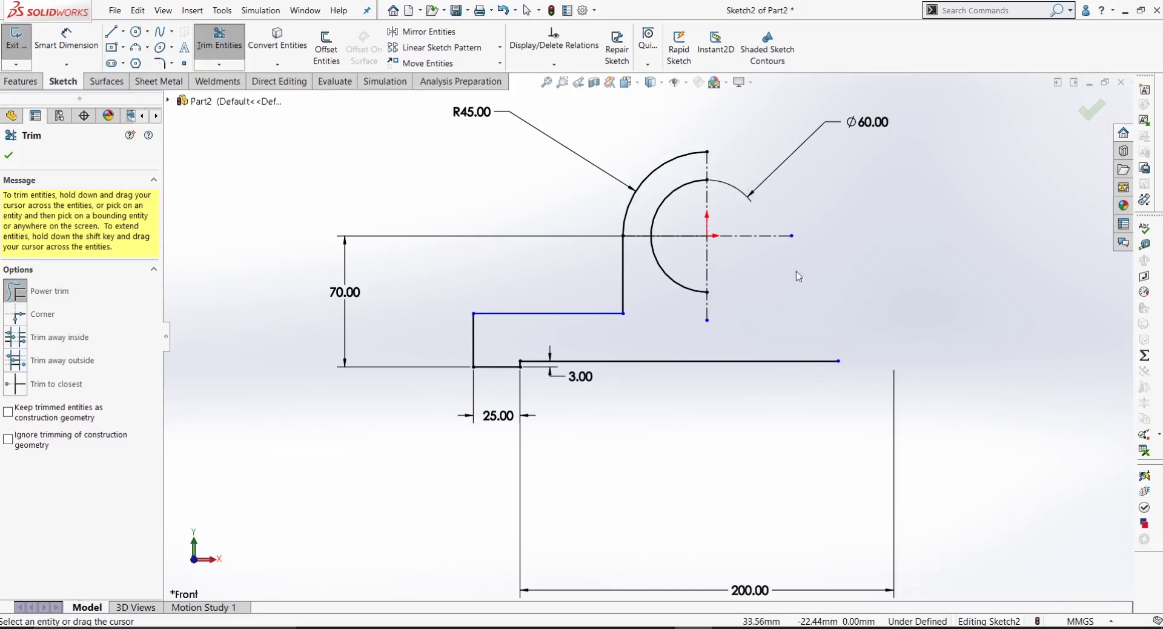
{"action": "right_click_drag", "start_coordinate": [874, 133], "coordinate": [881, 138]}
{"action": "left_click_drag", "start_coordinate": [880, 139], "coordinate": [635, 149]}
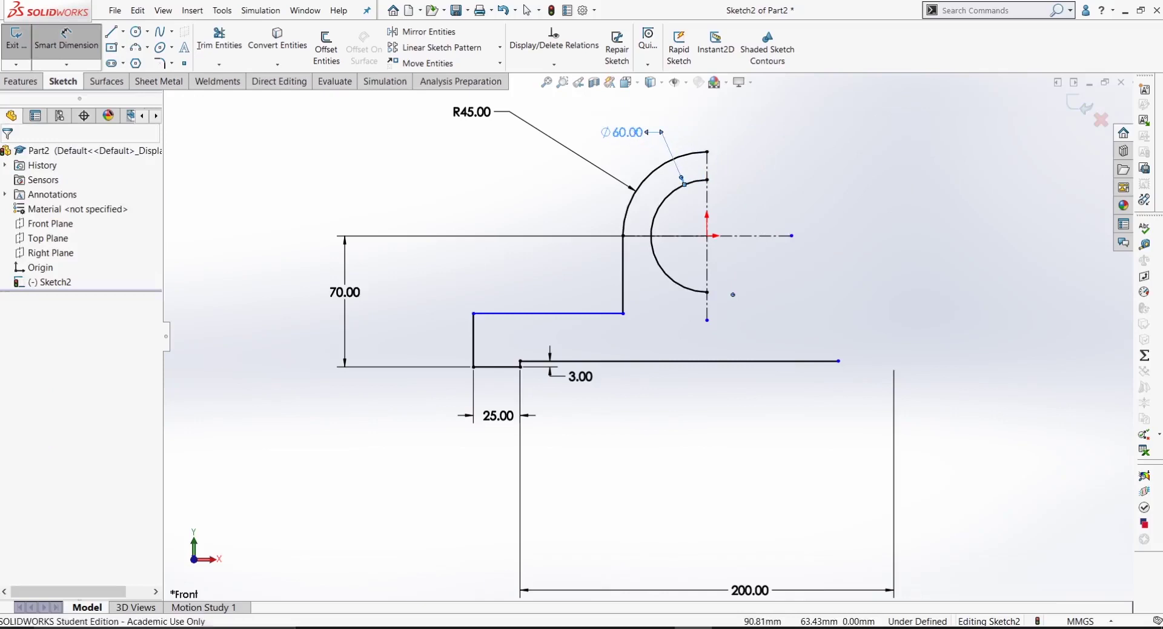
{"action": "key", "text": "Escape"}
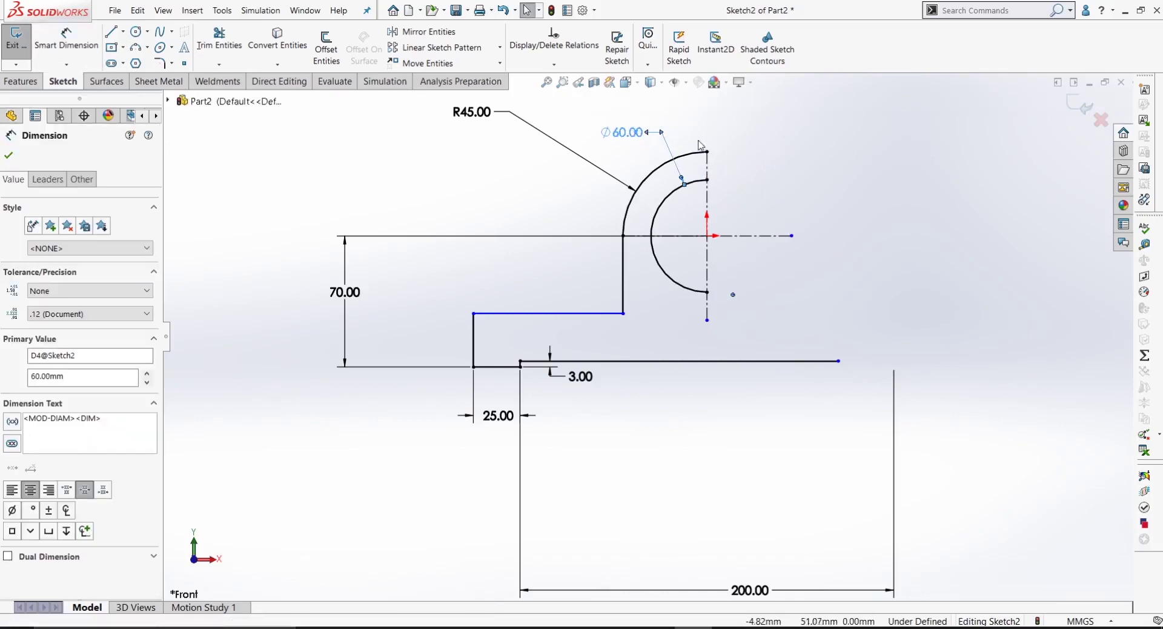
{"action": "key", "text": "Escape"}
Step: Try to mirror the box-selected half profile together with the horizontal construction line, and undo the mirrored copies
{"action": "mouse_move", "coordinate": [700, 128]}
{"action": "left_mouse_down"}
{"action": "mouse_move", "coordinate": [643, 378]}
{"action": "mouse_move", "coordinate": [435, 404]}
{"action": "left_mouse_up"}
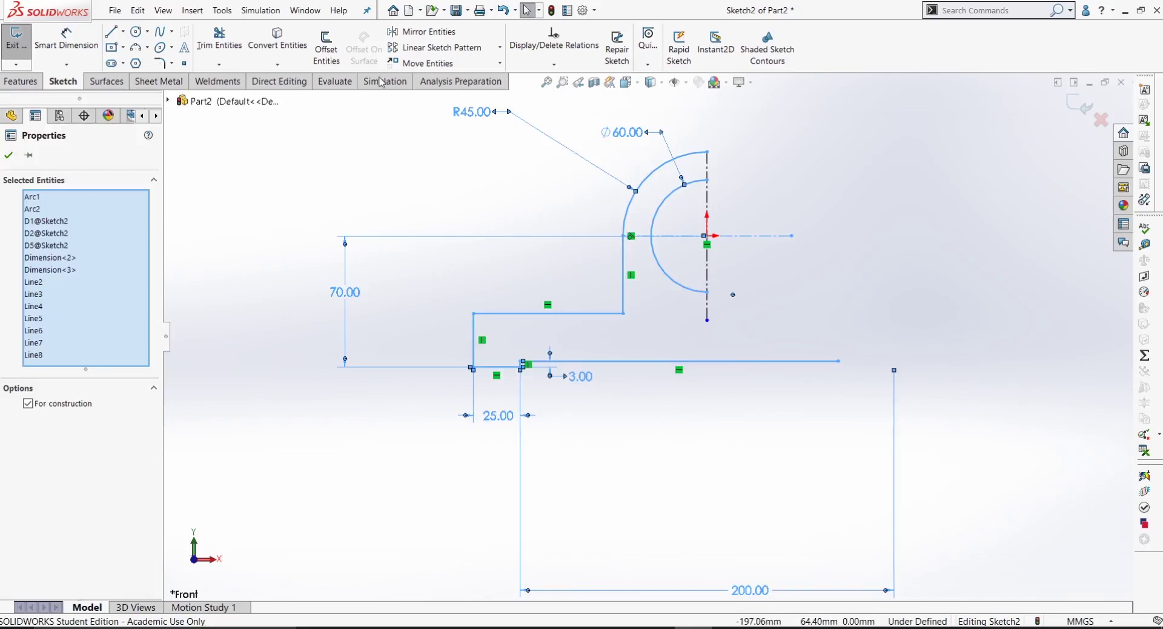
{"action": "left_click", "coordinate": [449, 32]}
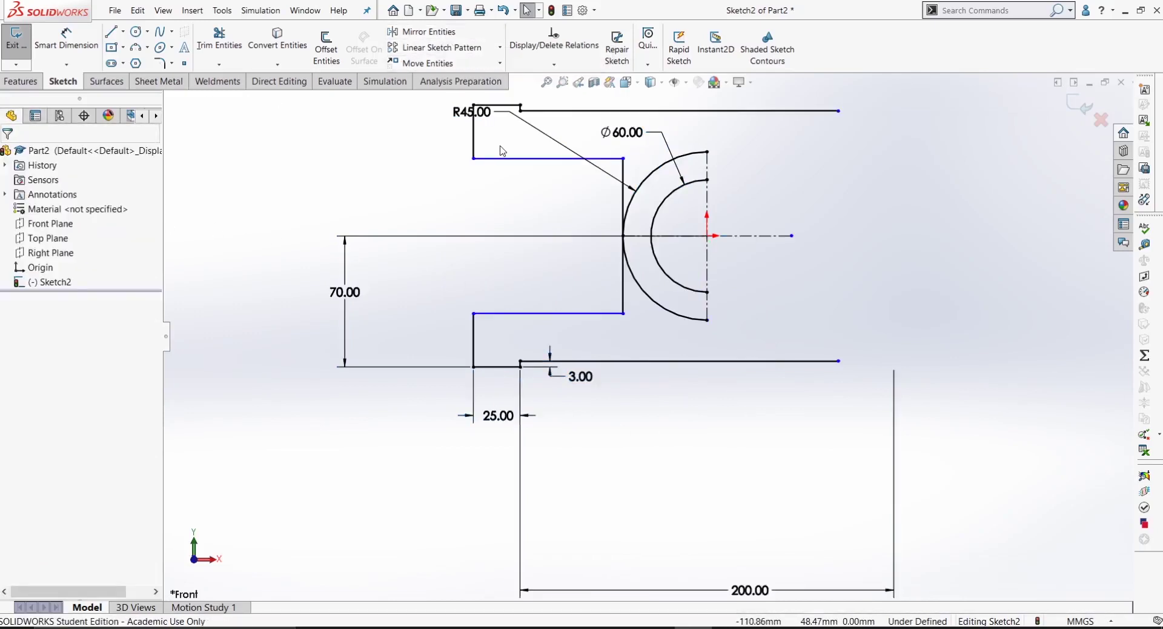
{"action": "key", "text": "ctrl+z"}
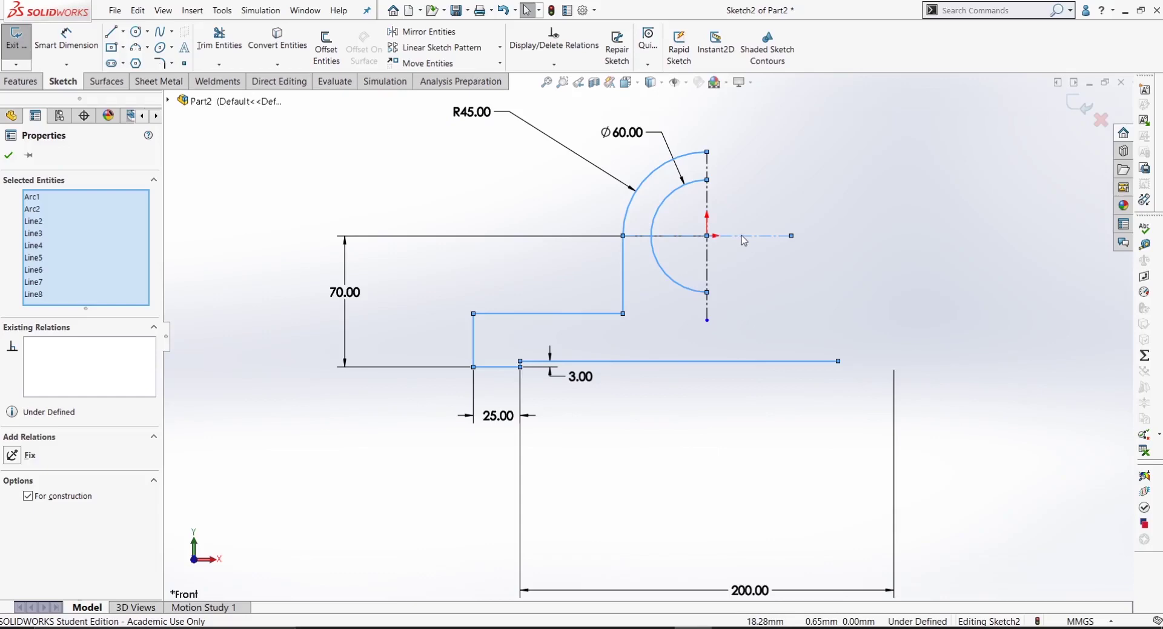
{"action": "left_click", "coordinate": [444, 35]}
{"action": "key", "text": "f"}
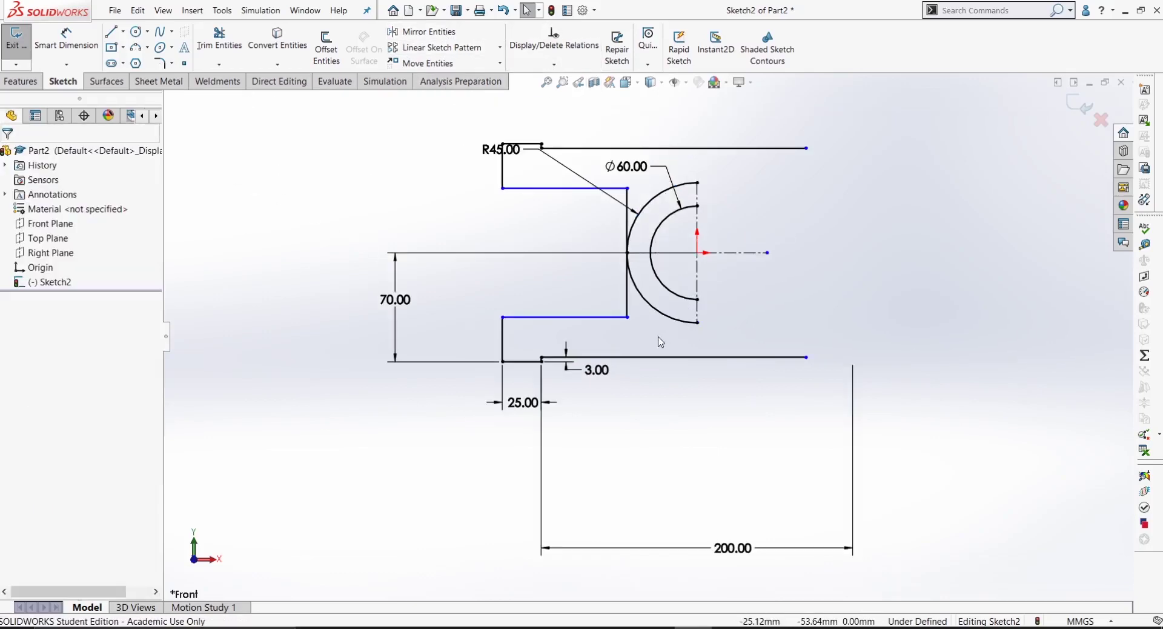
{"action": "key", "text": "ctrl+z"}
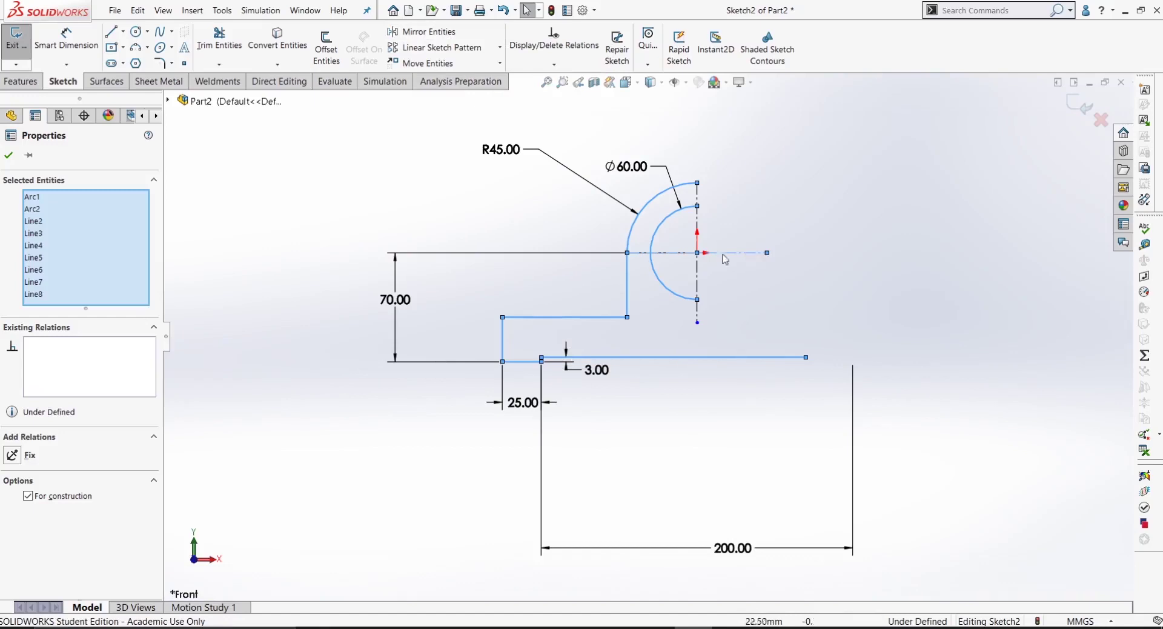
{"action": "scroll", "coordinate": [753, 254], "scroll_direction": "down", "scroll_amount": 5}
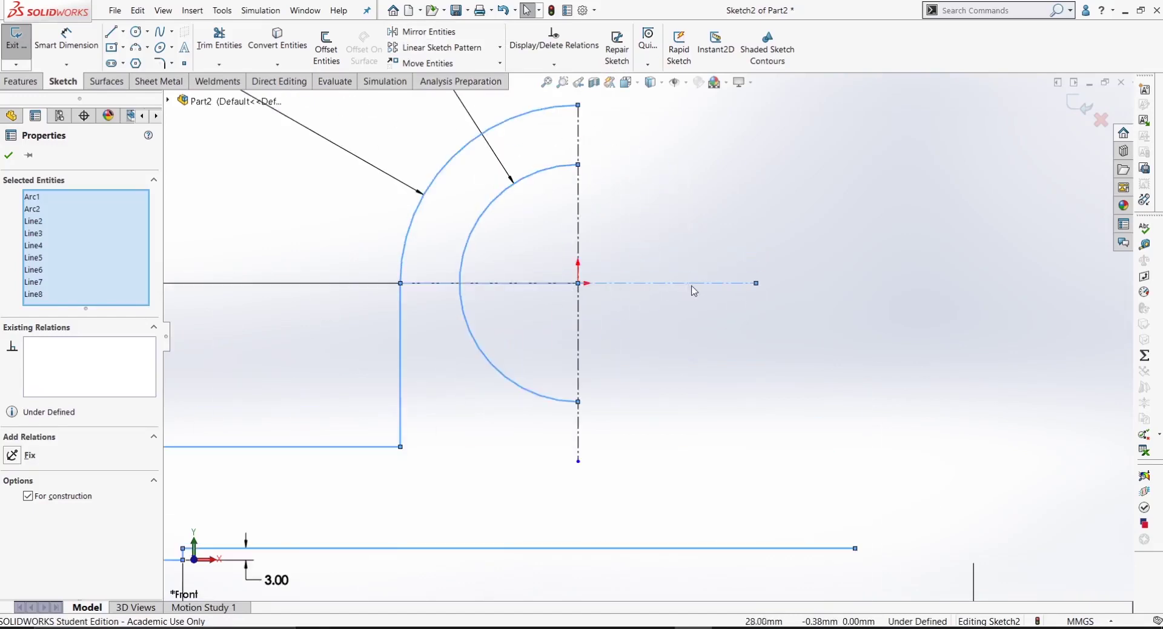
{"action": "scroll", "coordinate": [694, 291], "scroll_direction": "up", "scroll_amount": 5}
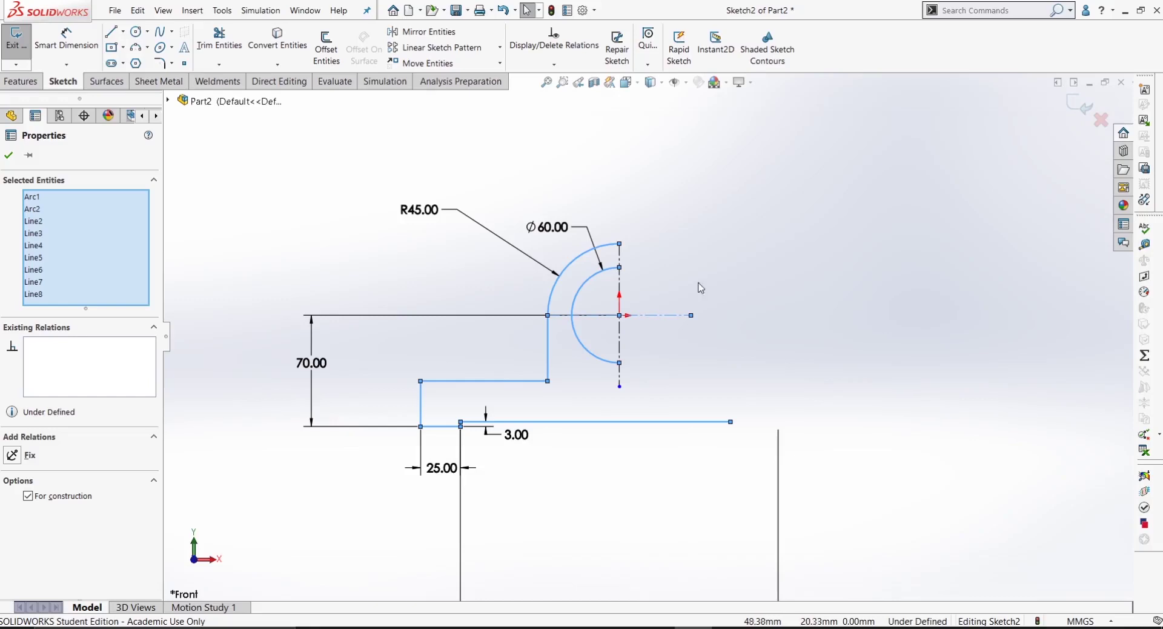
{"action": "left_click", "coordinate": [261, 172]}
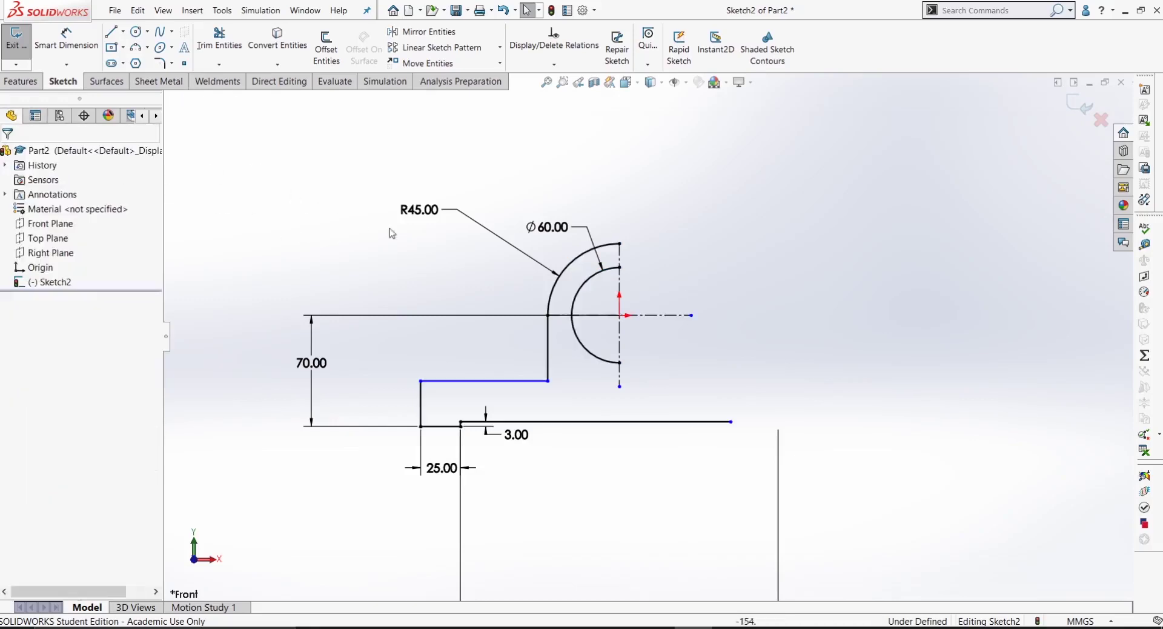
Step: Mirror the left half profile and the horizontal construction line about the vertical centerline
{"action": "left_click", "coordinate": [438, 36]}
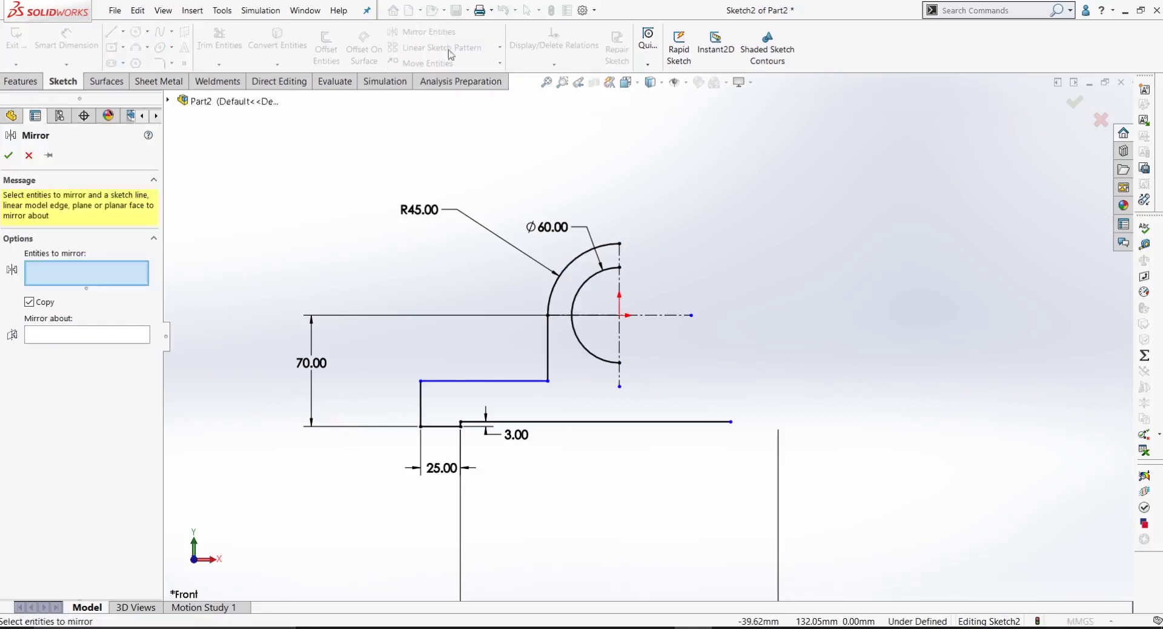
{"action": "mouse_move", "coordinate": [608, 205]}
{"action": "left_mouse_down"}
{"action": "mouse_move", "coordinate": [596, 331]}
{"action": "mouse_move", "coordinate": [381, 465]}
{"action": "left_mouse_up"}
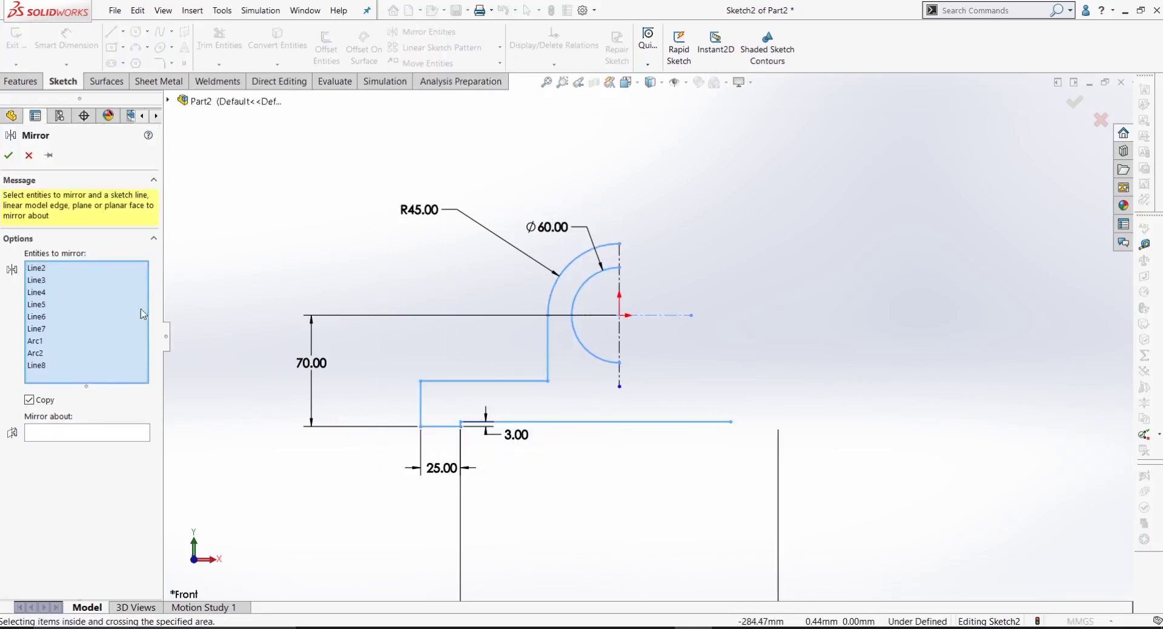
{"action": "left_click", "coordinate": [41, 439]}
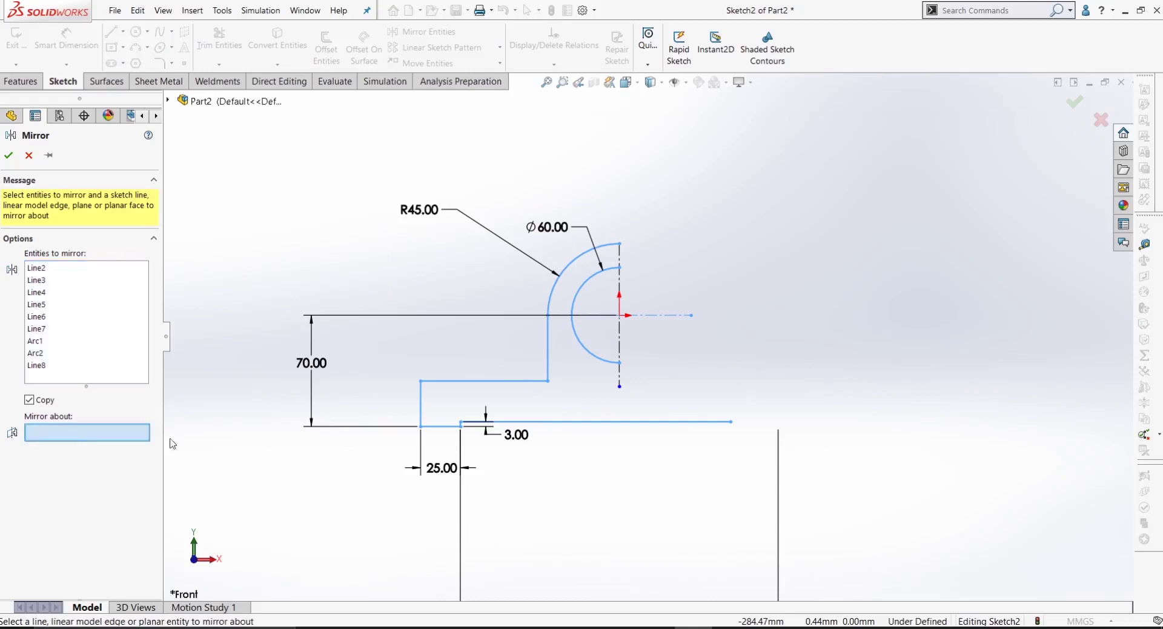
{"action": "left_click", "coordinate": [619, 283]}
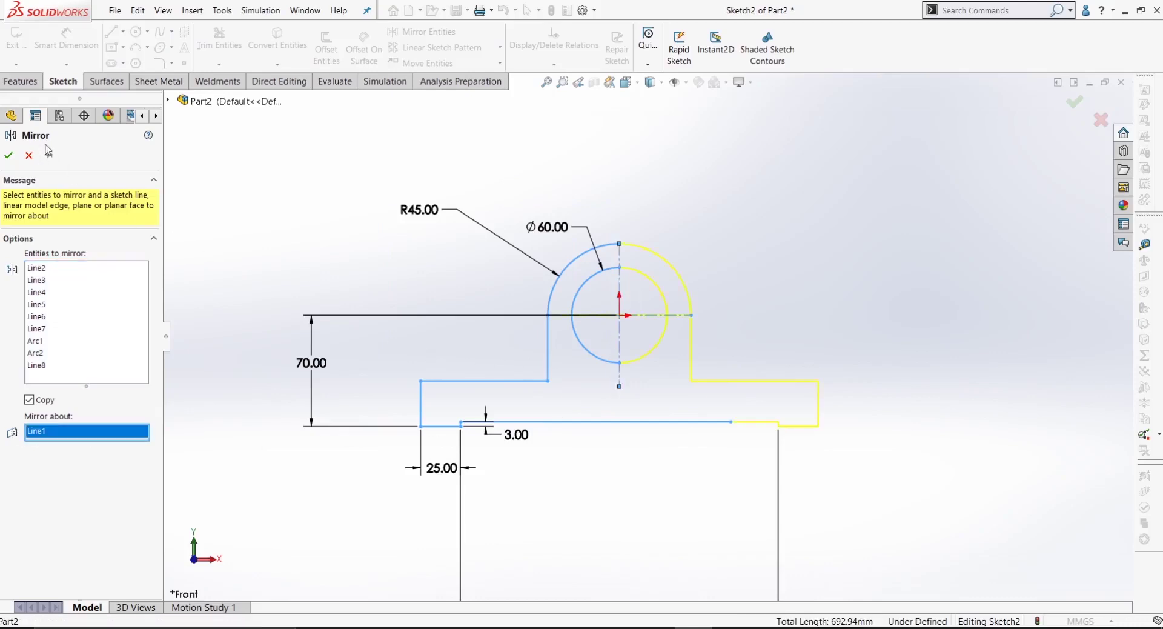
{"action": "left_click", "coordinate": [8, 155]}
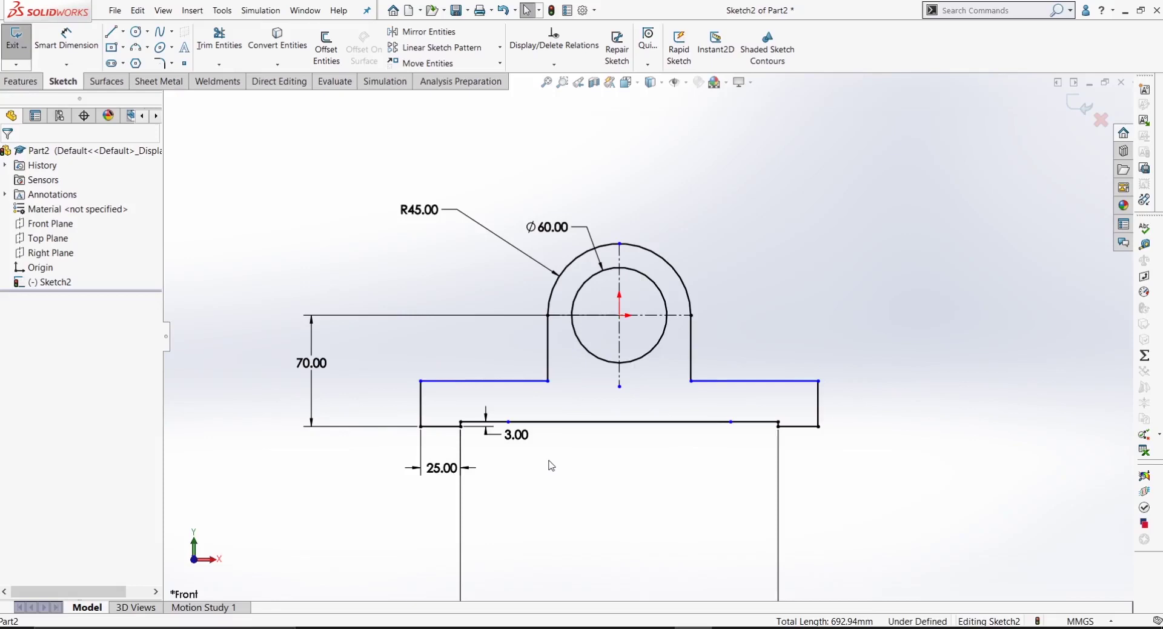
Step: Try to dimension the right foot's short bottom line, and undo the mirror
{"action": "right_click_drag", "start_coordinate": [813, 484], "coordinate": [818, 425]}
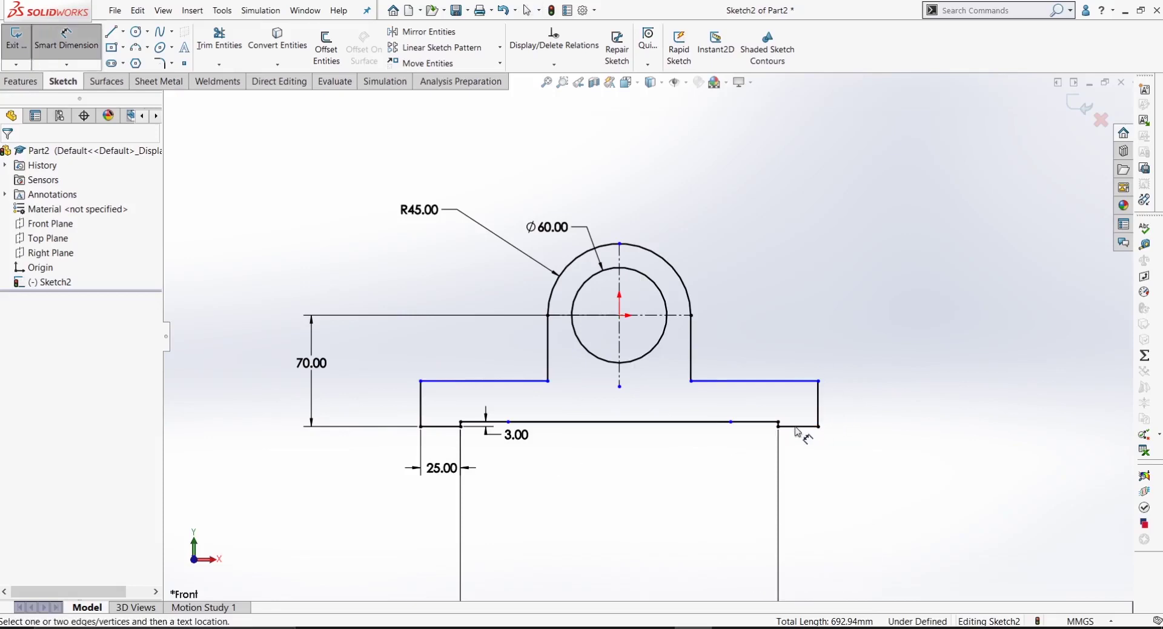
{"action": "left_click", "coordinate": [798, 427]}
{"action": "left_click", "coordinate": [795, 482]}
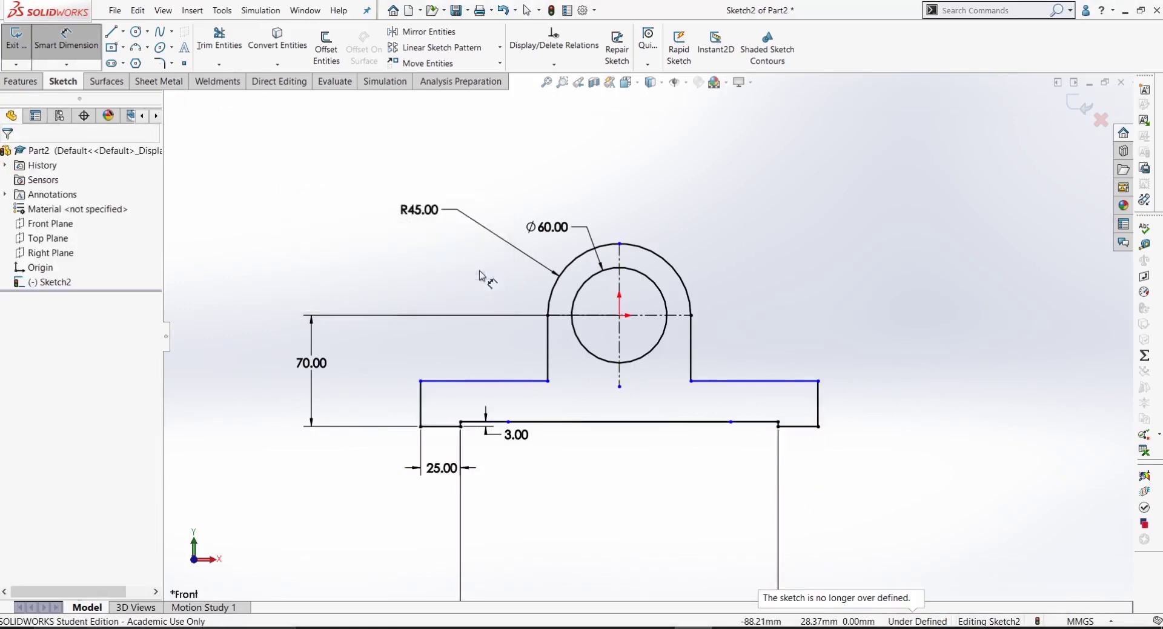
{"action": "left_click", "coordinate": [477, 274]}
{"action": "scroll", "coordinate": [746, 415], "scroll_direction": "down", "scroll_amount": 2}
{"action": "key", "text": "Escape"}
{"action": "key", "text": "ctrl+z"}
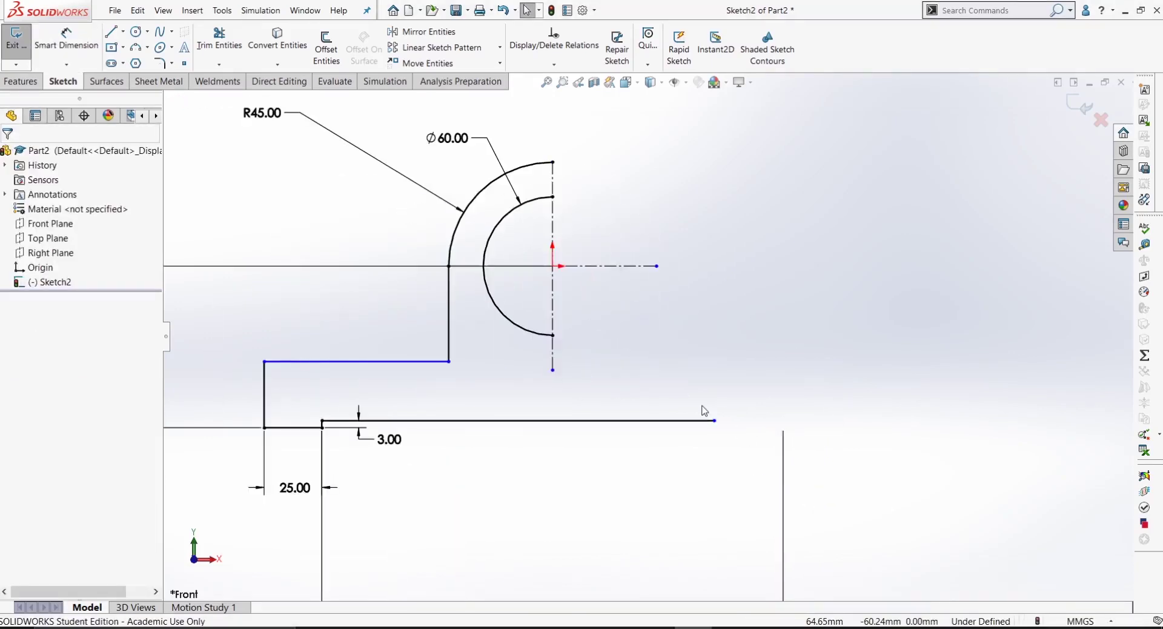
Step: Shorten the long bottom line to end at the vertical centerline and extend the centerline down to that endpoint
{"action": "right_click_drag", "start_coordinate": [710, 508], "coordinate": [725, 385]}
{"action": "left_click_drag", "start_coordinate": [714, 422], "coordinate": [553, 427]}
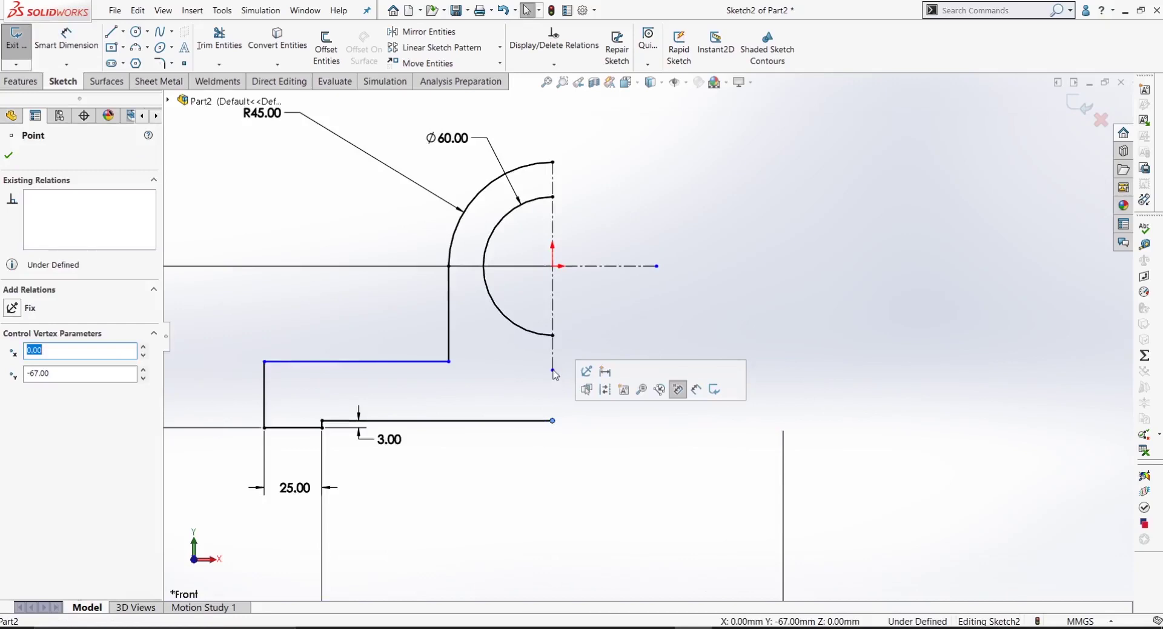
{"action": "left_click", "coordinate": [546, 465]}
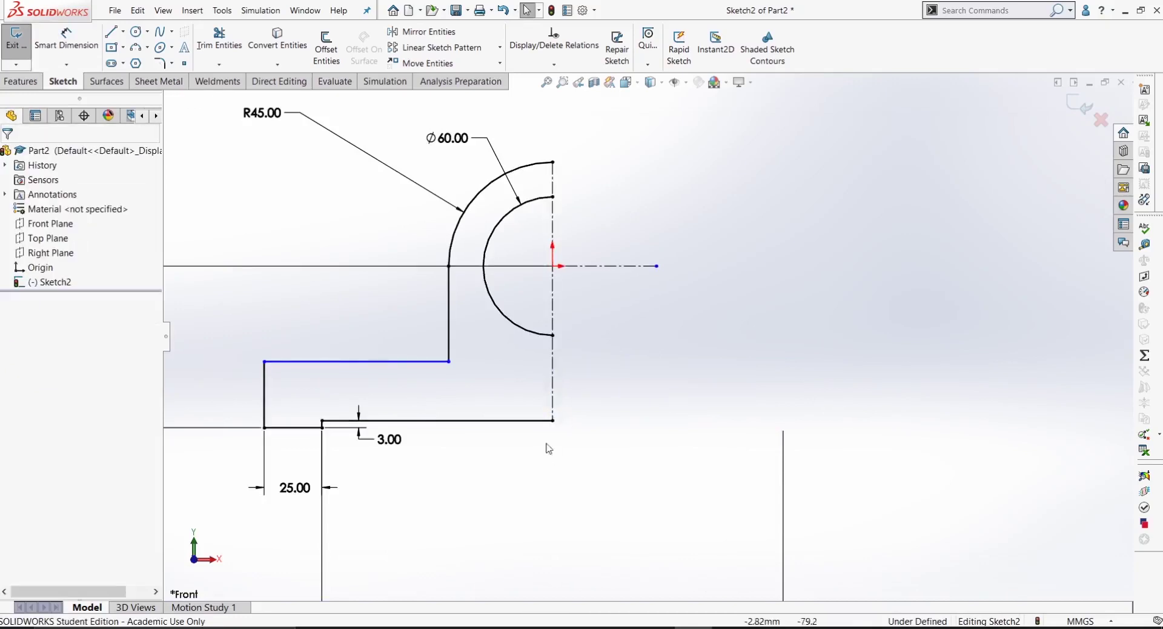
Step: Trim away the part of the horizontal construction line that extends right of the vertical centerline
{"action": "left_click_drag", "start_coordinate": [657, 266], "coordinate": [633, 267]}
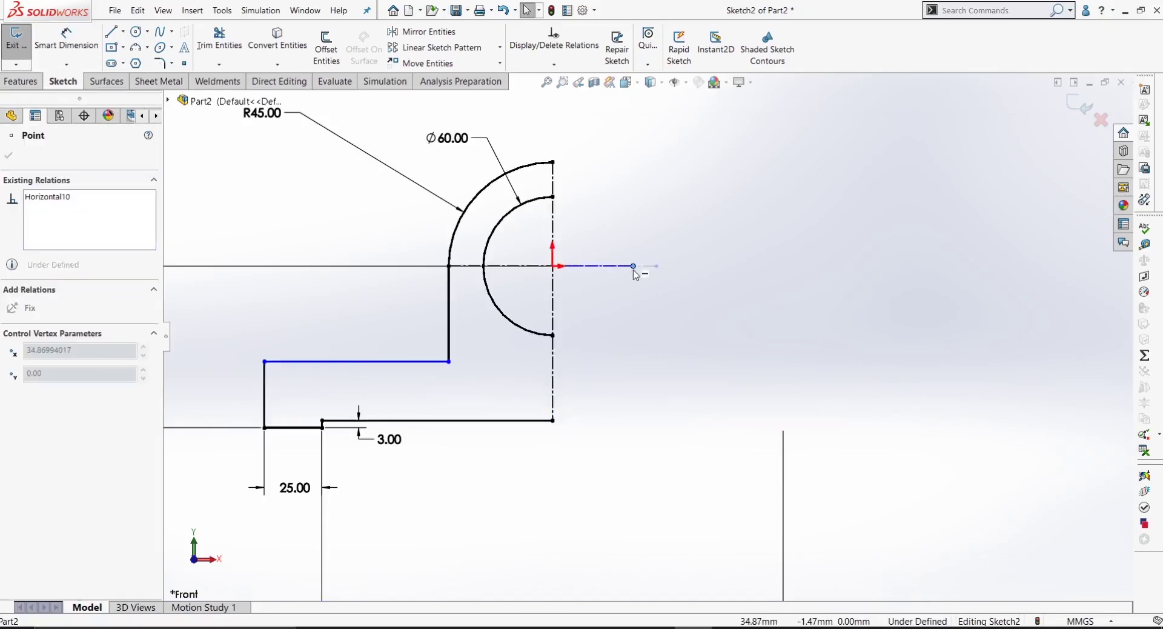
{"action": "left_click", "coordinate": [215, 41]}
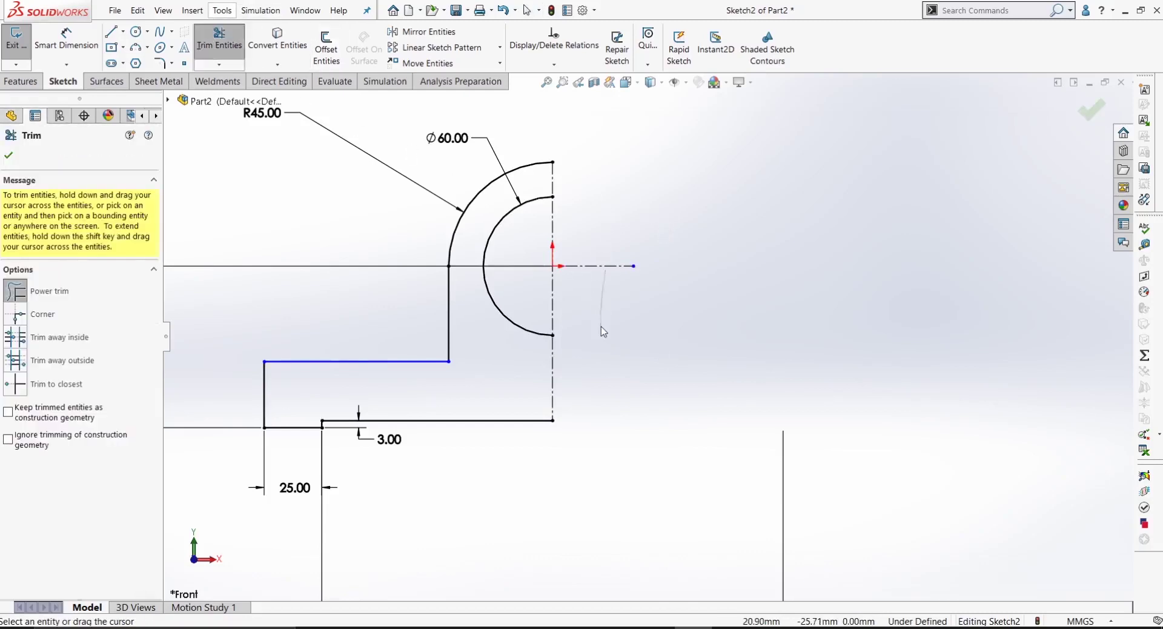
{"action": "left_click_drag", "start_coordinate": [582, 266], "coordinate": [626, 262]}
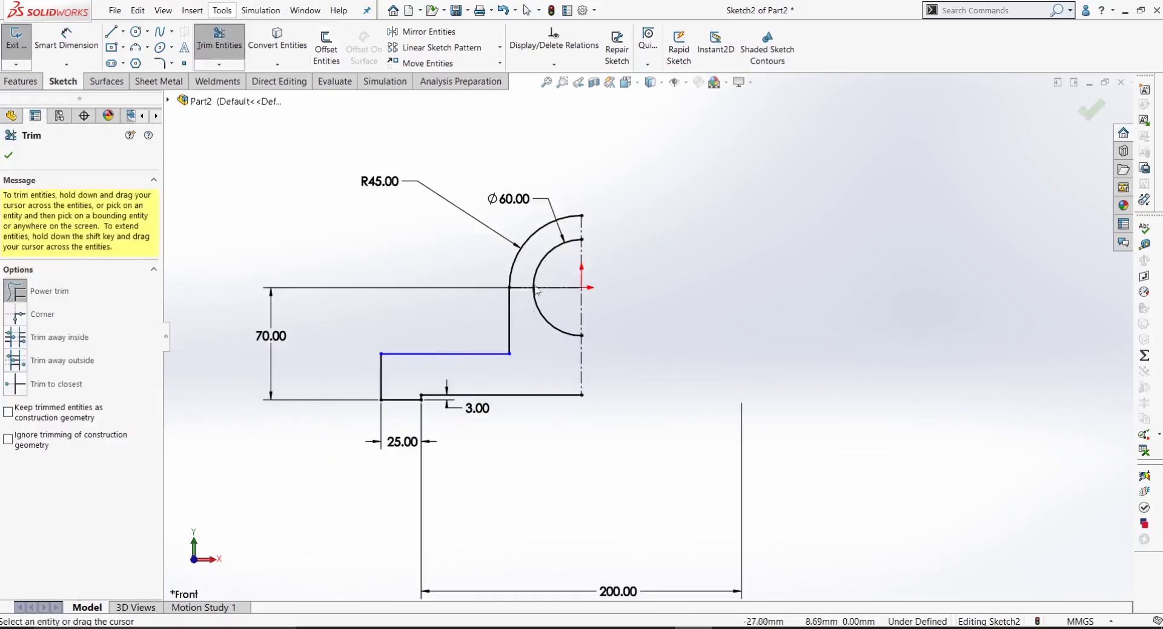
{"action": "key", "text": "f"}
Step: Mirror the cleaned-up left half profile, including both arcs and the horizontal construction line, about the vertical centerline
{"action": "right_click_drag", "start_coordinate": [552, 430], "coordinate": [566, 342]}
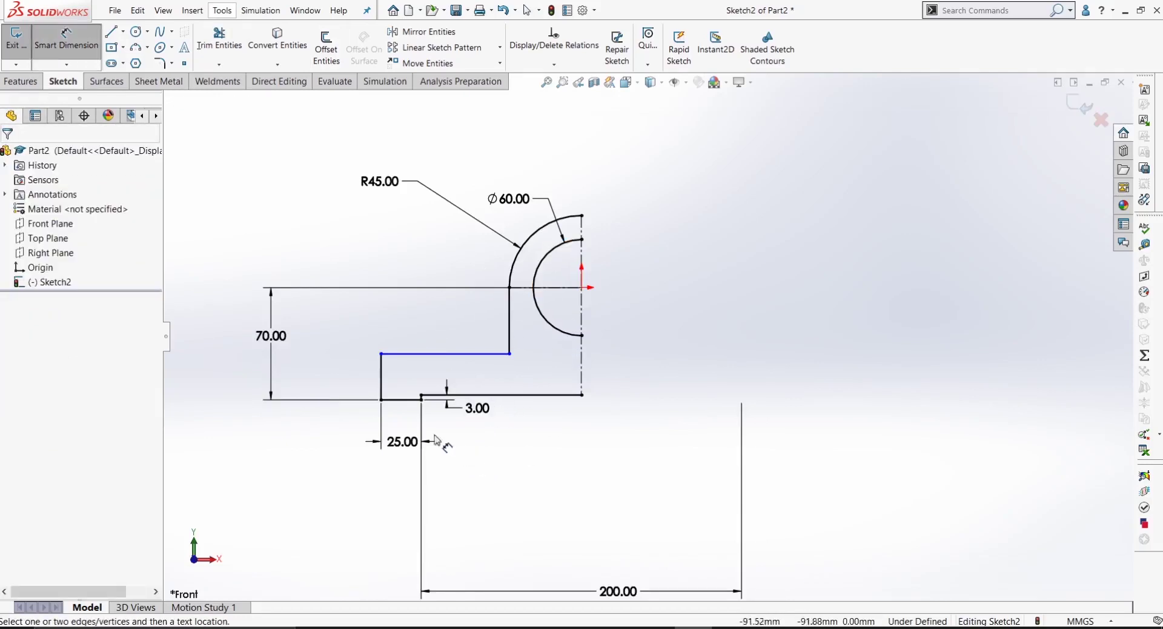
{"action": "key", "text": "z"}
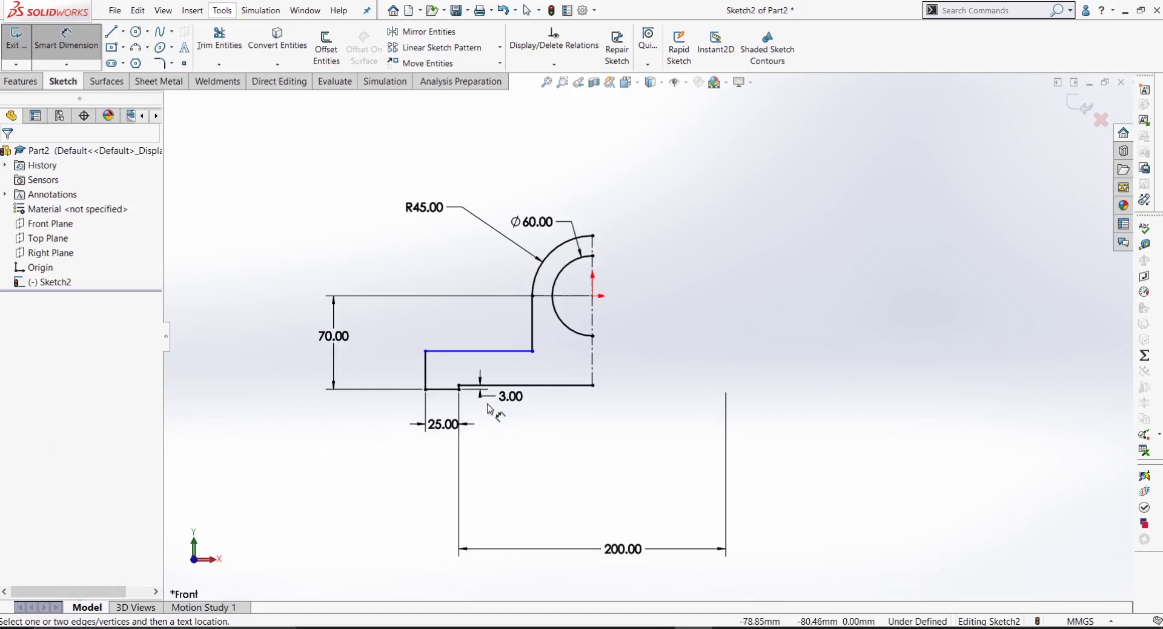
{"action": "key", "text": "shift+z"}
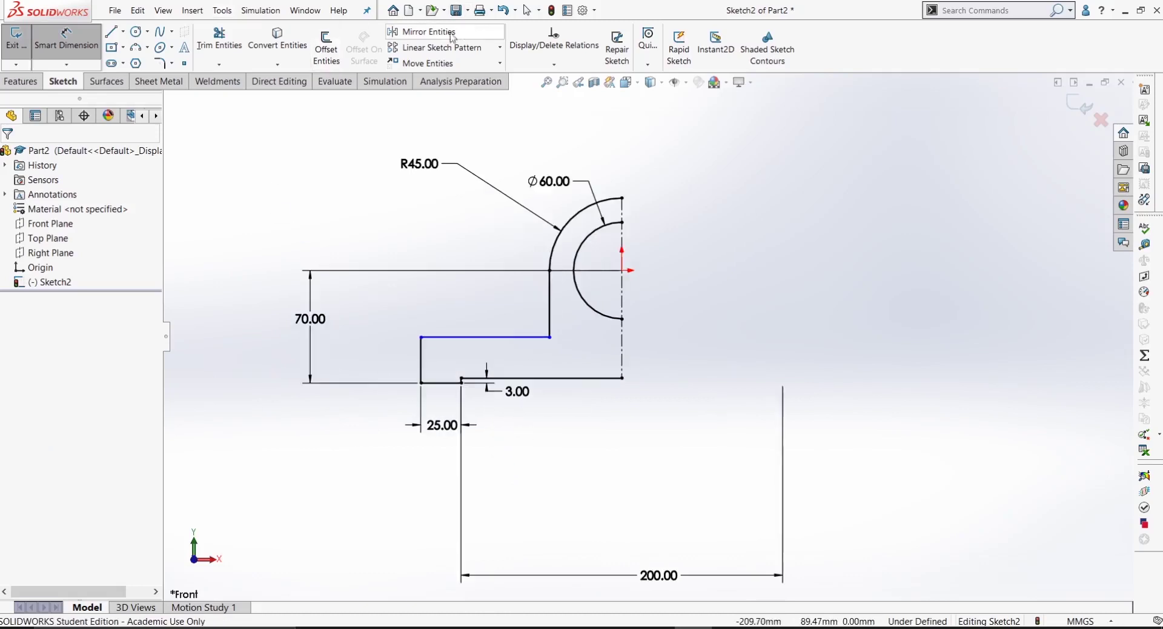
{"action": "left_click", "coordinate": [427, 32]}
{"action": "mouse_move", "coordinate": [612, 161]}
{"action": "left_mouse_down"}
{"action": "mouse_move", "coordinate": [574, 354]}
{"action": "mouse_move", "coordinate": [384, 419]}
{"action": "left_mouse_up"}
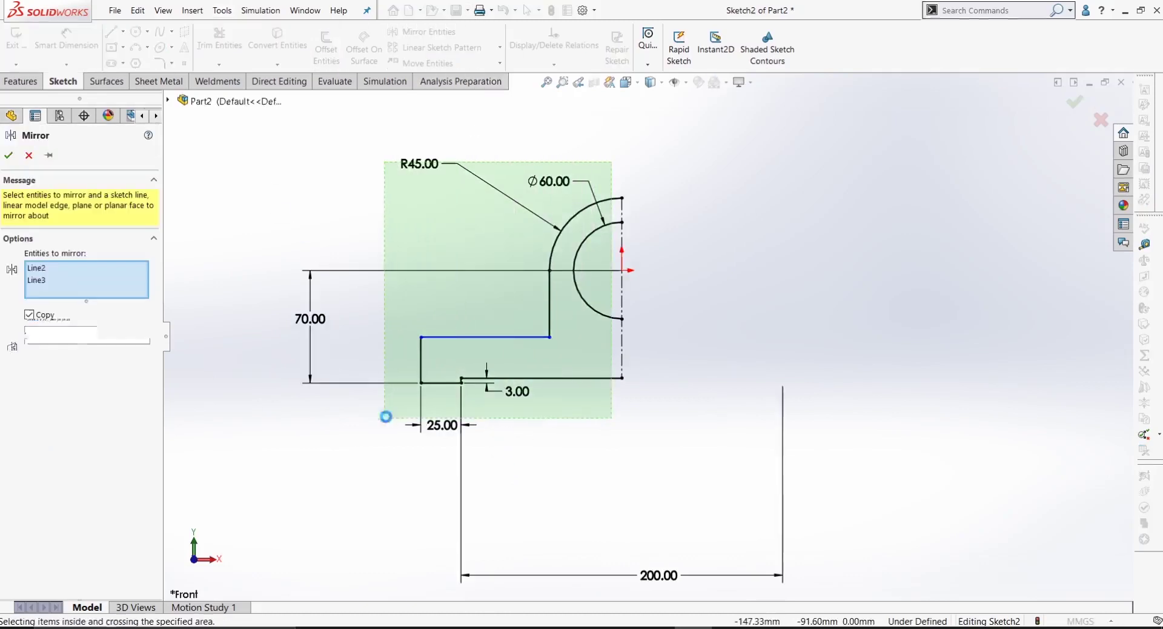
{"action": "left_click", "coordinate": [107, 433]}
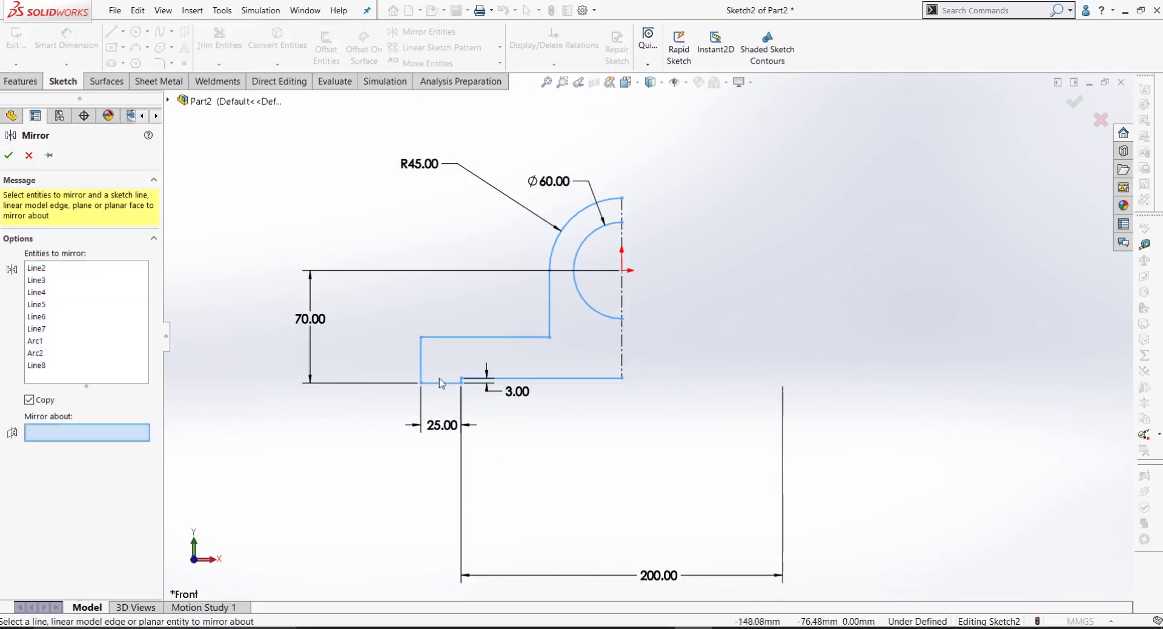
{"action": "left_click", "coordinate": [622, 249]}
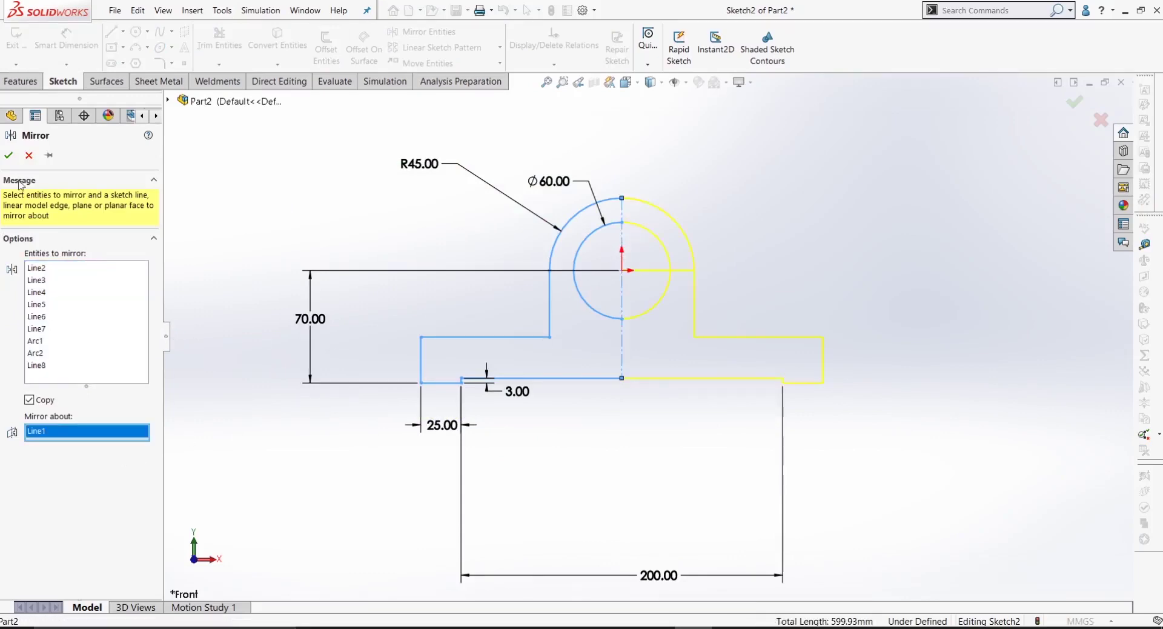
{"action": "left_click", "coordinate": [9, 155]}
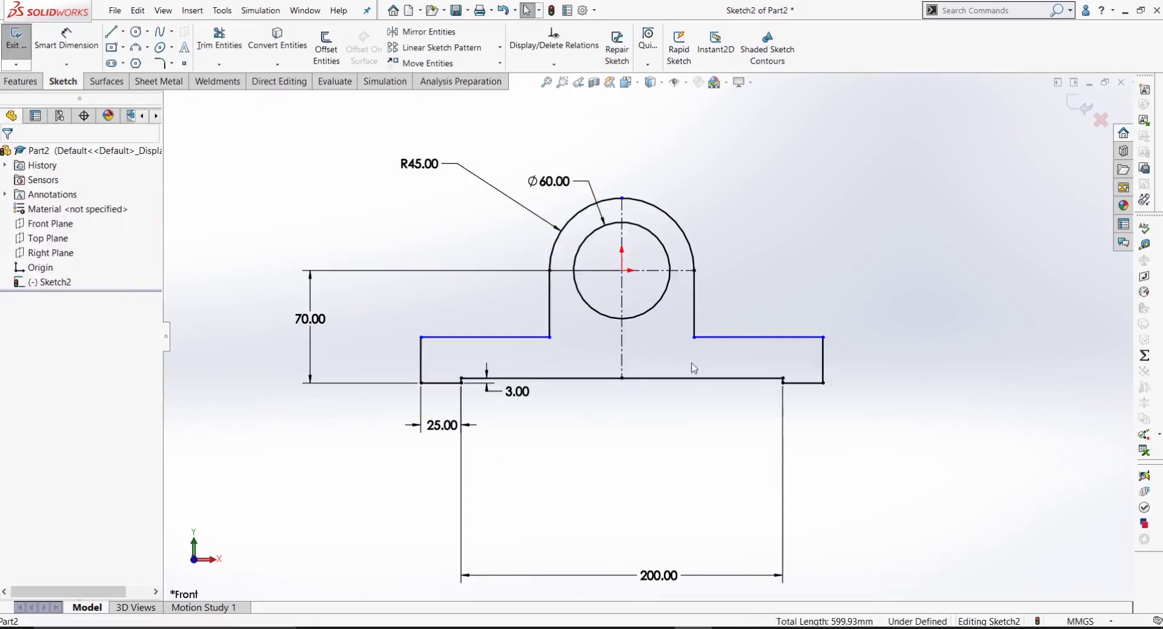
Step: Dimension the right foot's height between its short bottom line and the base's top line as 20 mm
{"action": "right_click_drag", "start_coordinate": [821, 430], "coordinate": [822, 362]}
{"action": "left_click", "coordinate": [804, 382]}
{"action": "left_click", "coordinate": [810, 439]}
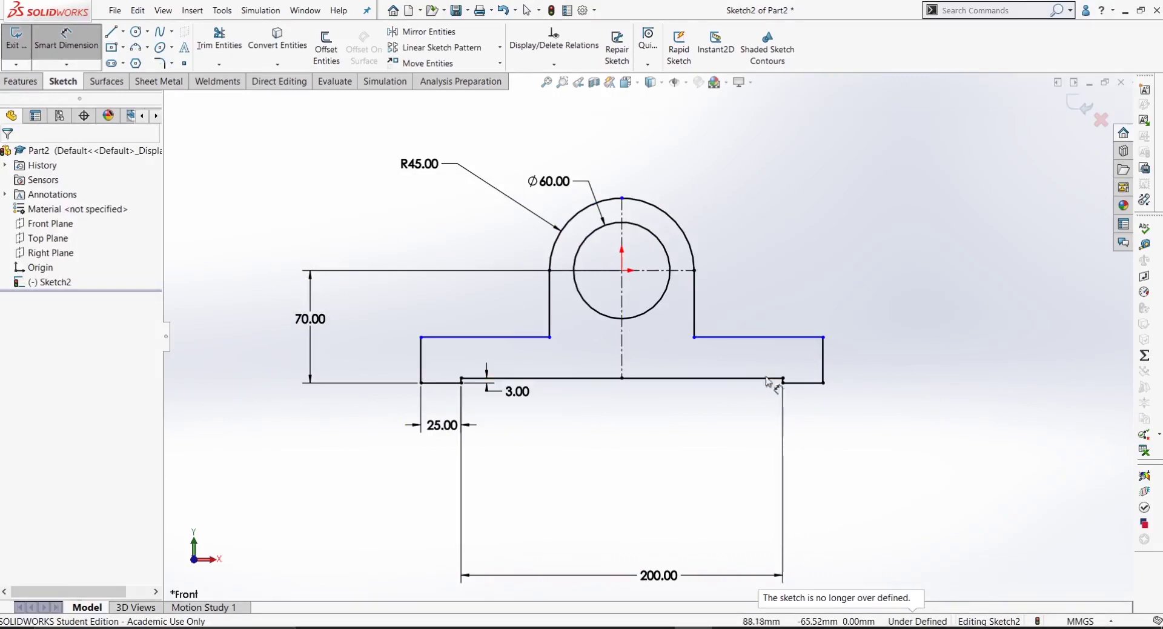
{"action": "left_click", "coordinate": [803, 383]}
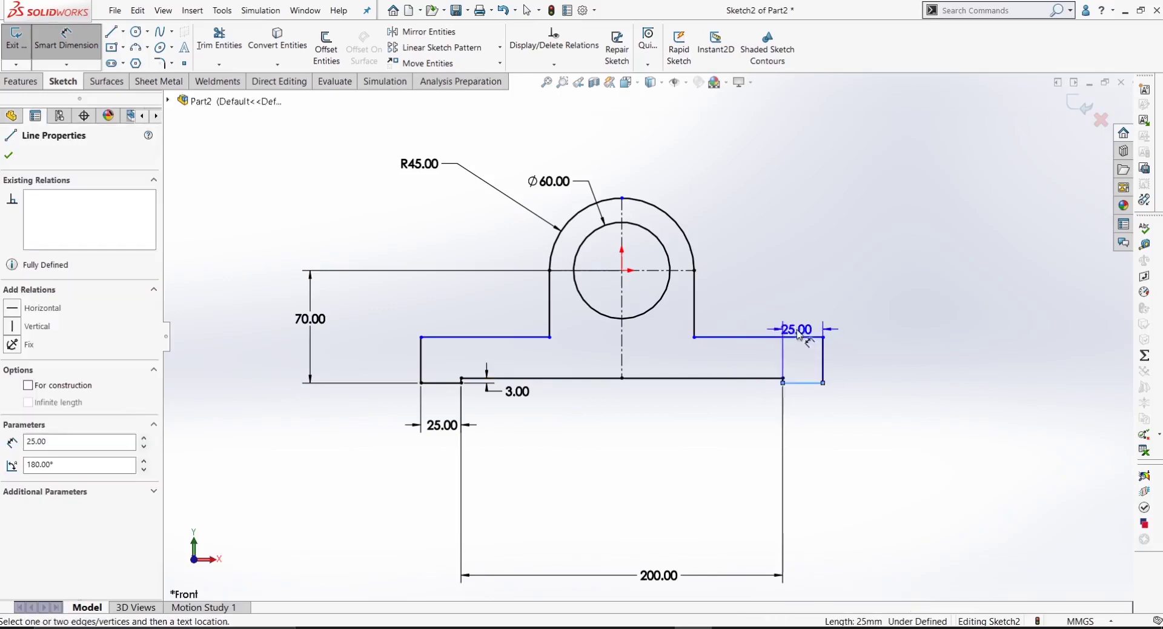
{"action": "left_click", "coordinate": [781, 336]}
{"action": "left_click", "coordinate": [880, 370]}
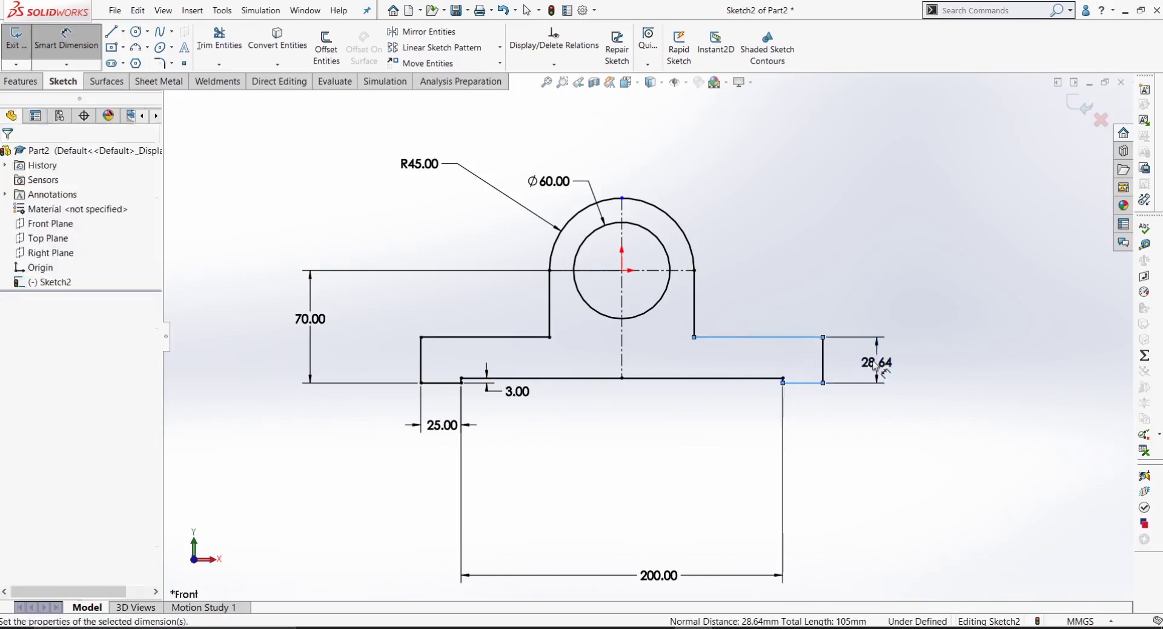
{"action": "type", "text": "20"}
{"action": "key", "text": "Return"}
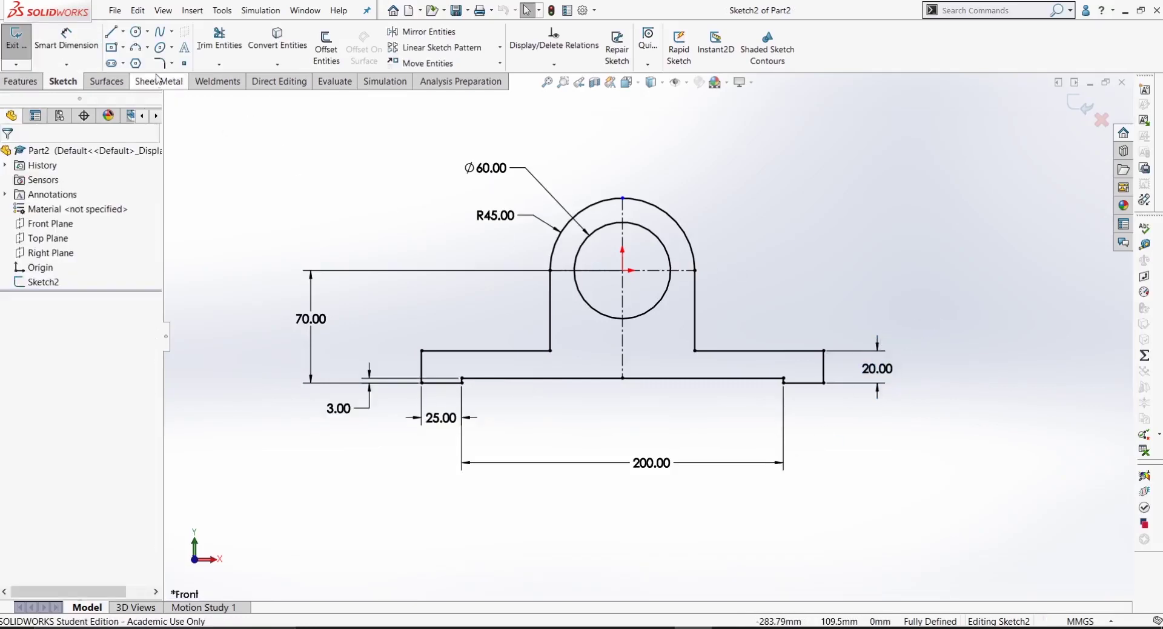
Step: Fillet both inner corners where the upright sides meet the base's top lines with a 4 mm radius
{"action": "left_click", "coordinate": [159, 63]}
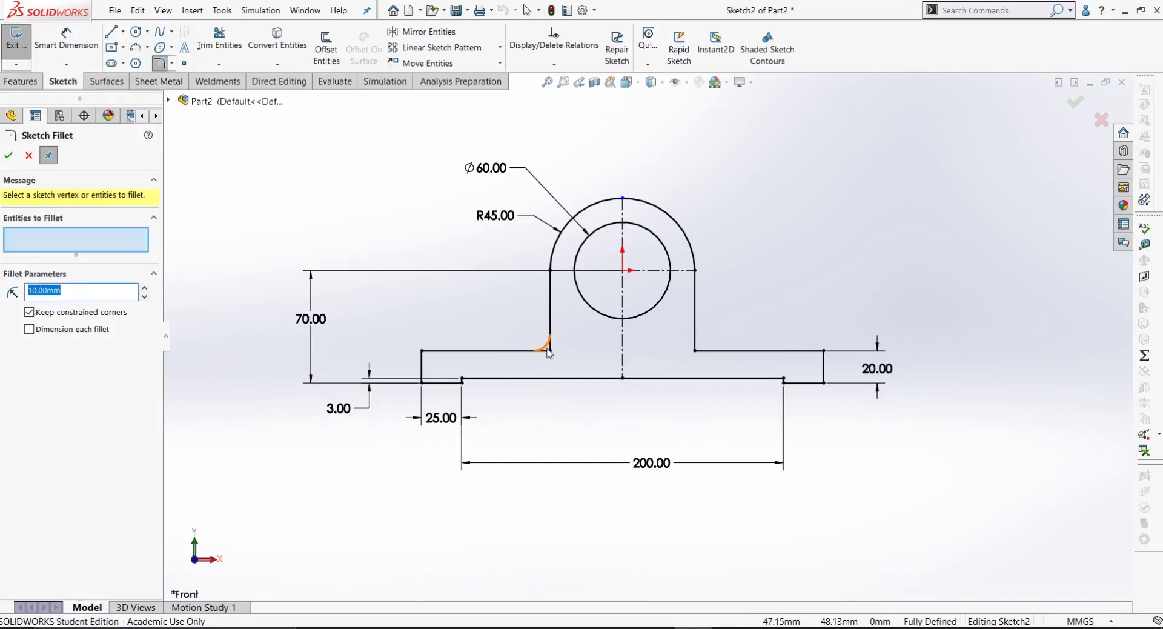
{"action": "type", "text": "4"}
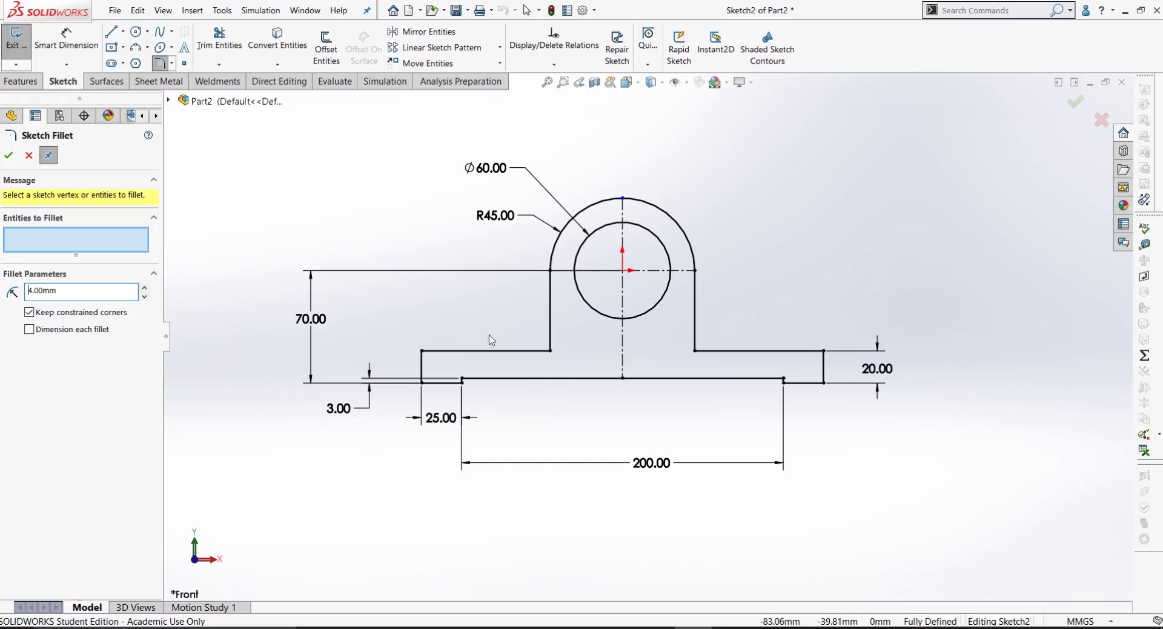
{"action": "left_click", "coordinate": [551, 355]}
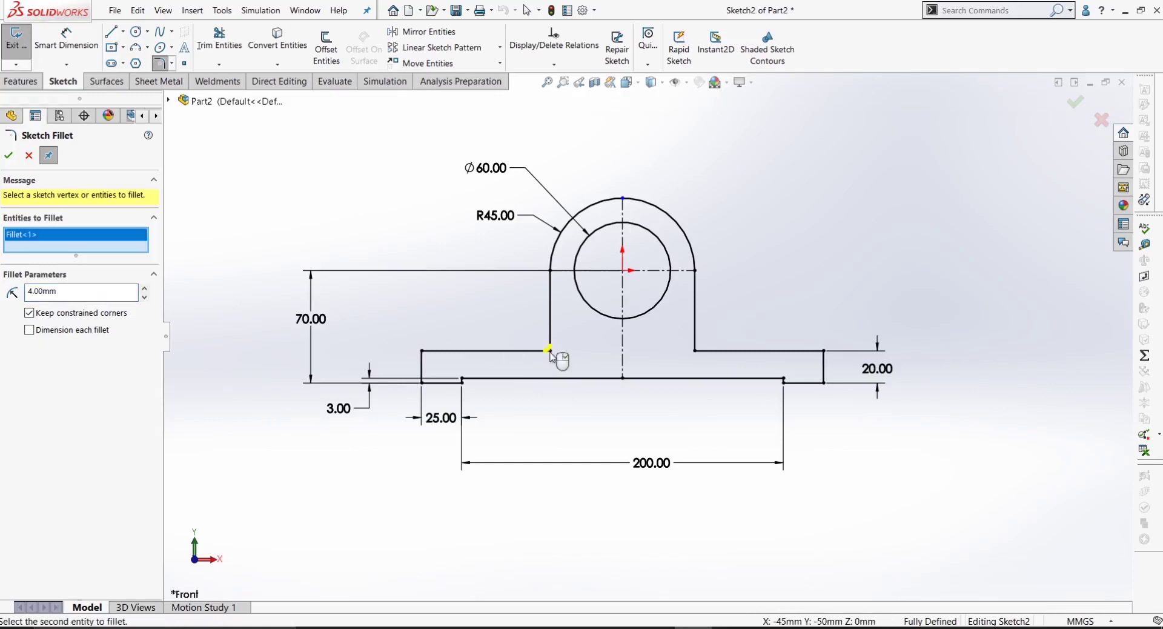
{"action": "left_click", "coordinate": [696, 353]}
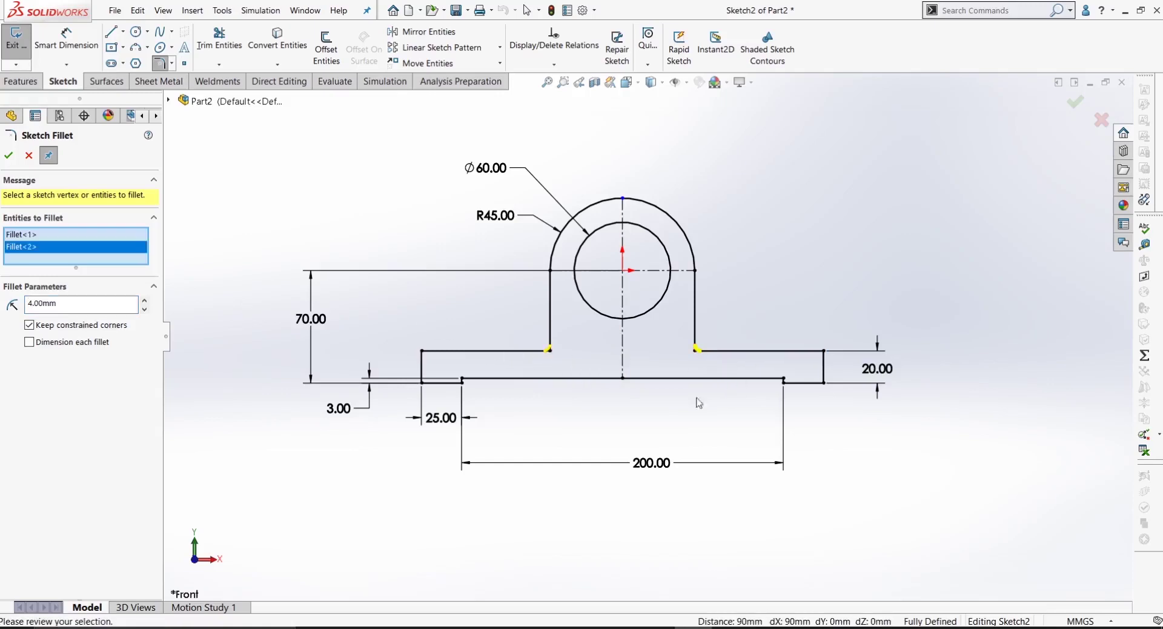
{"action": "left_click", "coordinate": [18, 159]}
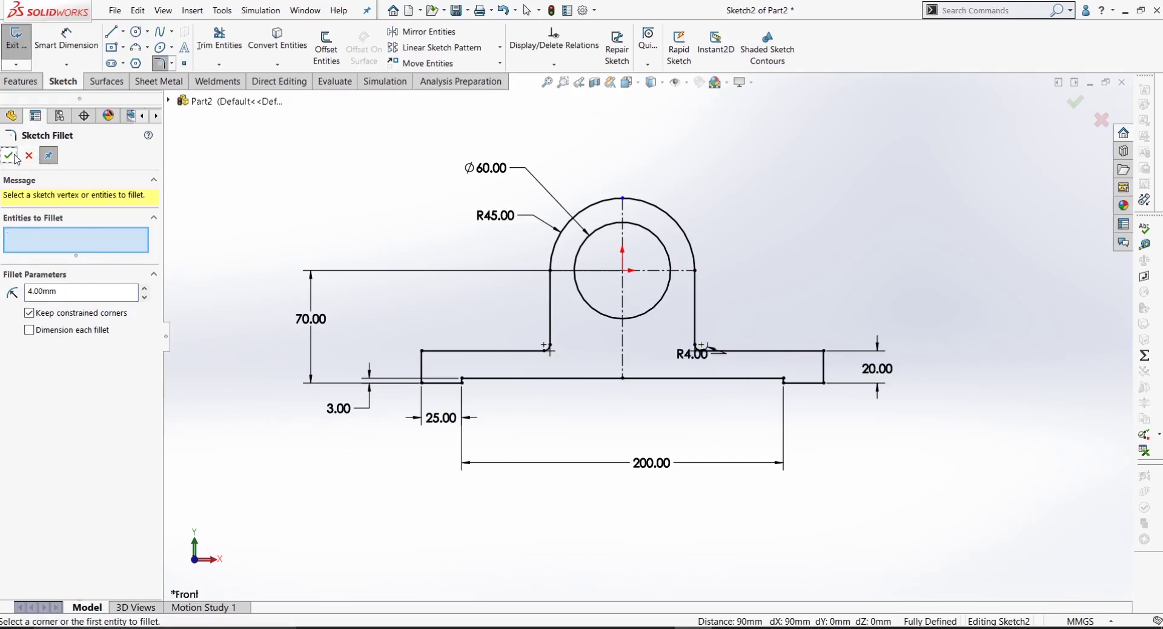
Step: Finish the Sketch Fillet command and move the R4 radius dimension clear of the profile, above the base's right arm
{"action": "left_click", "coordinate": [700, 352]}
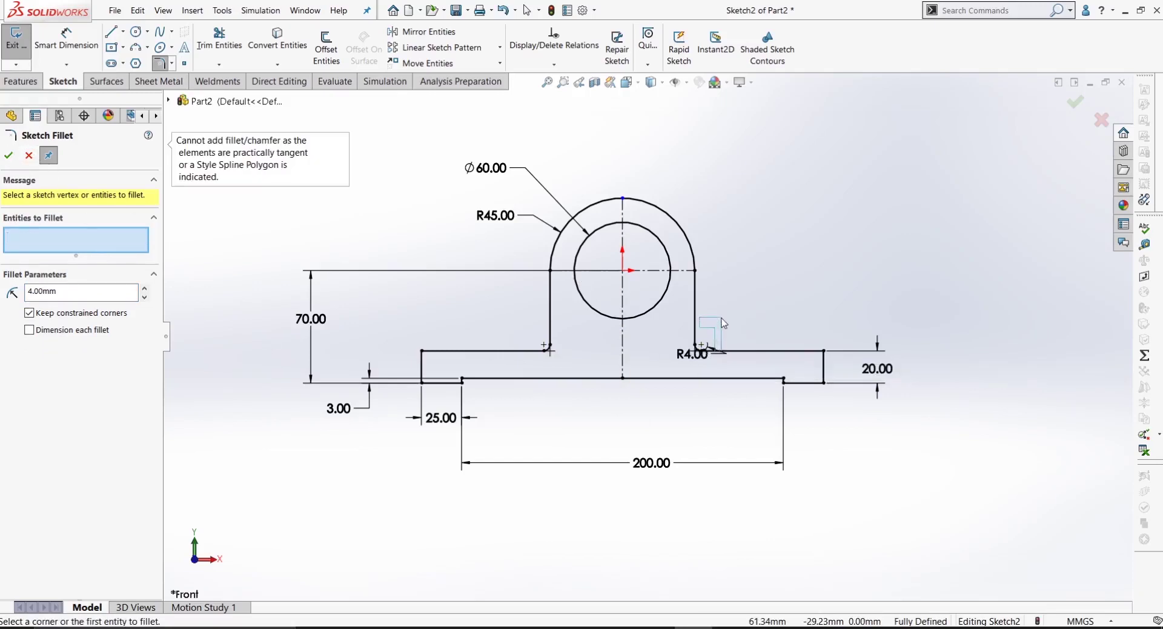
{"action": "left_click", "coordinate": [721, 332]}
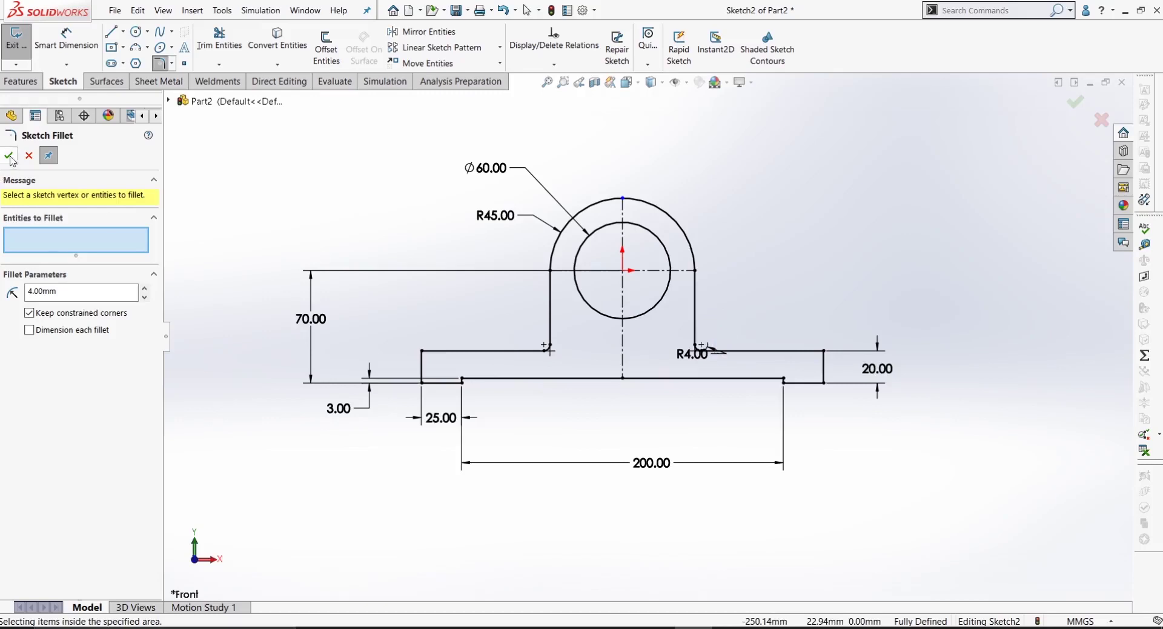
{"action": "key", "text": "Escape"}
{"action": "left_click_drag", "start_coordinate": [689, 357], "coordinate": [764, 307]}
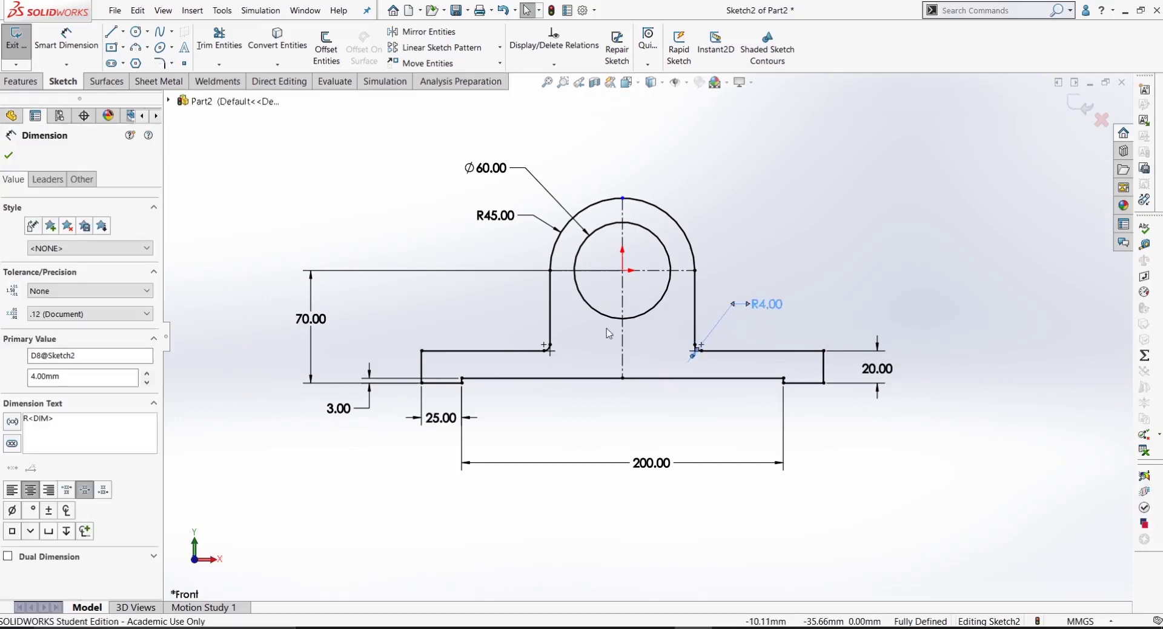
{"action": "scroll", "coordinate": [625, 331], "scroll_direction": "up", "scroll_amount": 1}
{"action": "scroll", "coordinate": [619, 335], "scroll_direction": "down", "scroll_amount": 1}
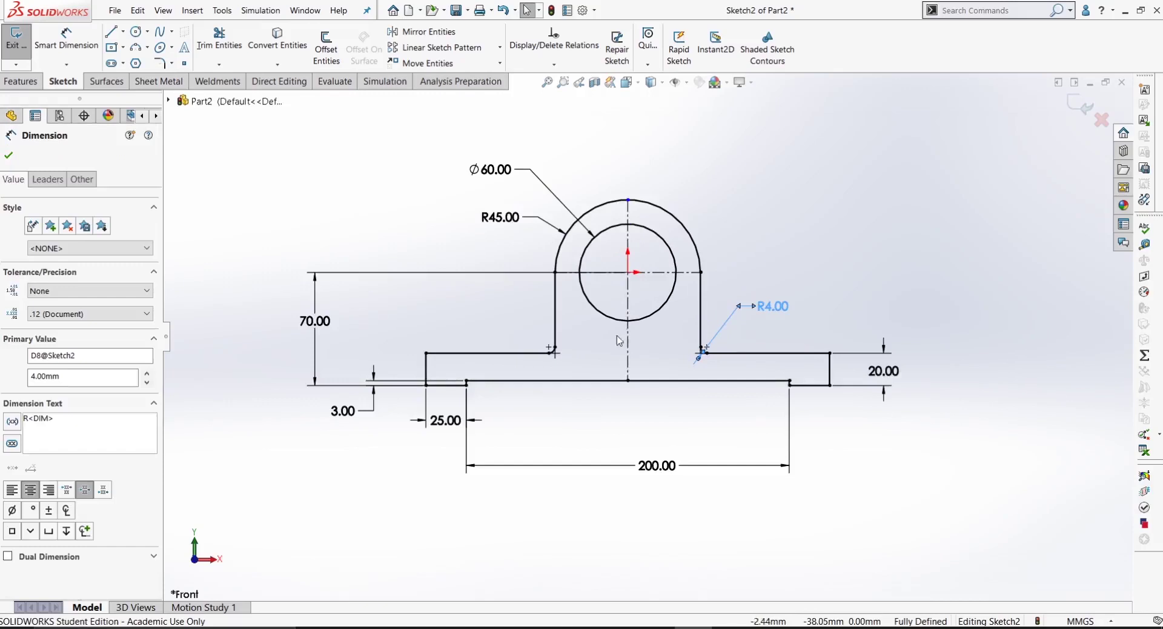
{"action": "left_click", "coordinate": [444, 426]}
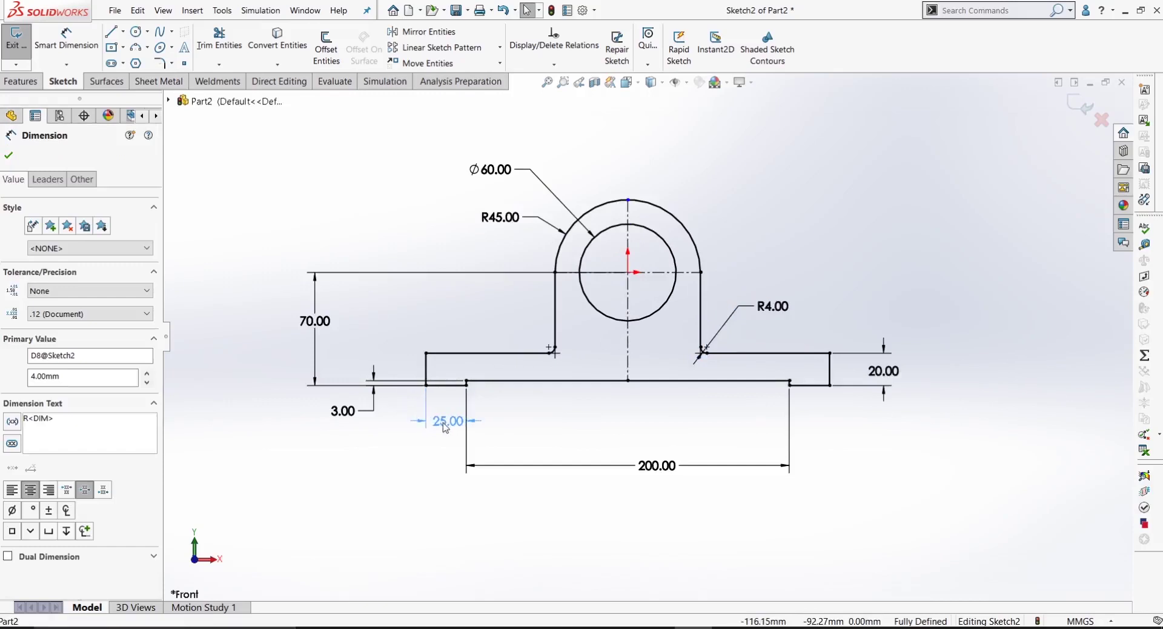